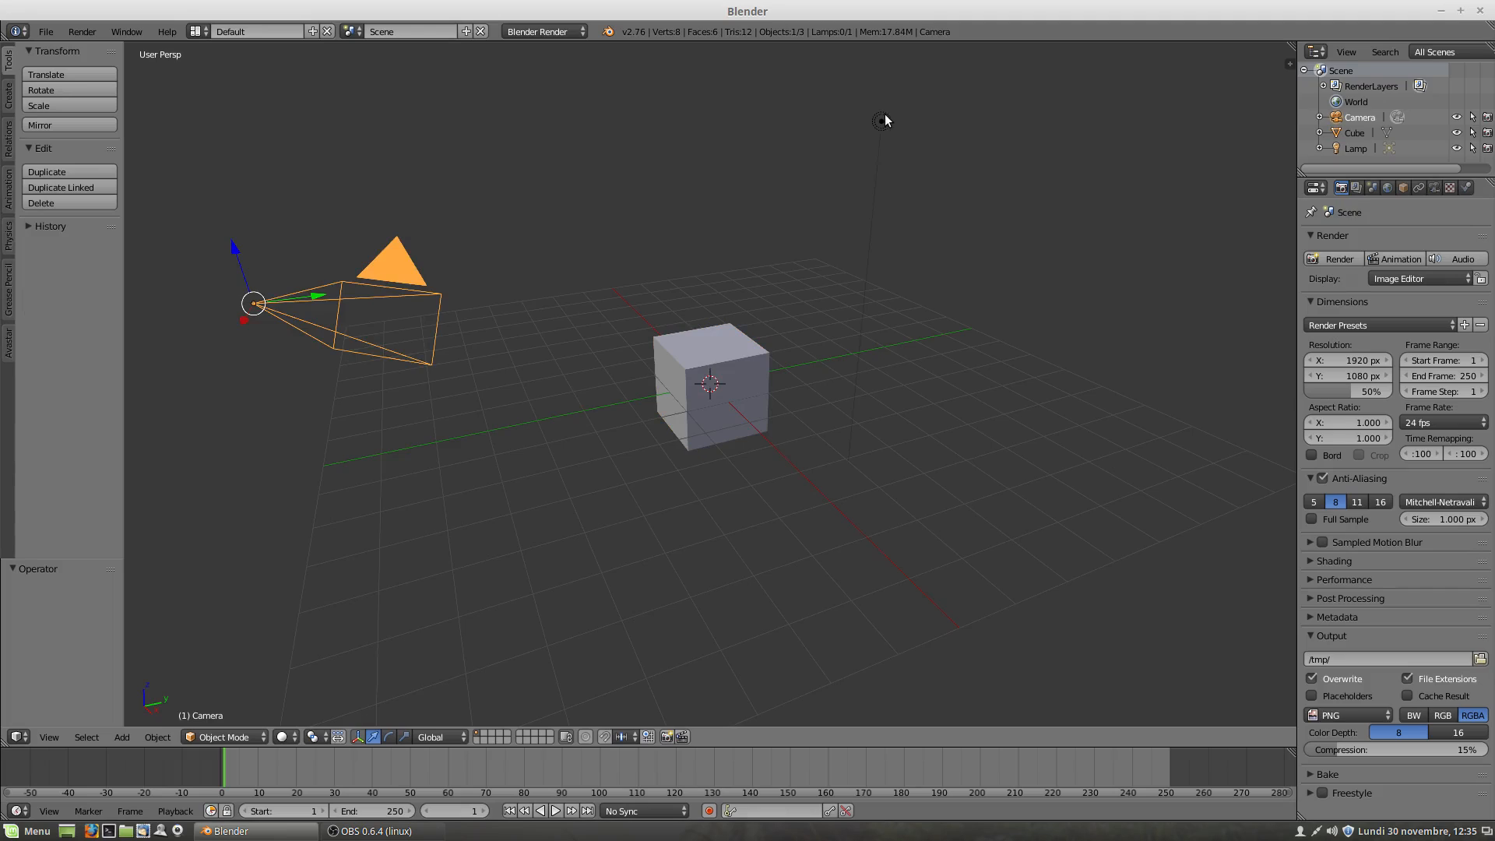
Step: Delete the camera and the lamp from the scene and switch to the front view of the cube
right_click(882, 121, "shift")
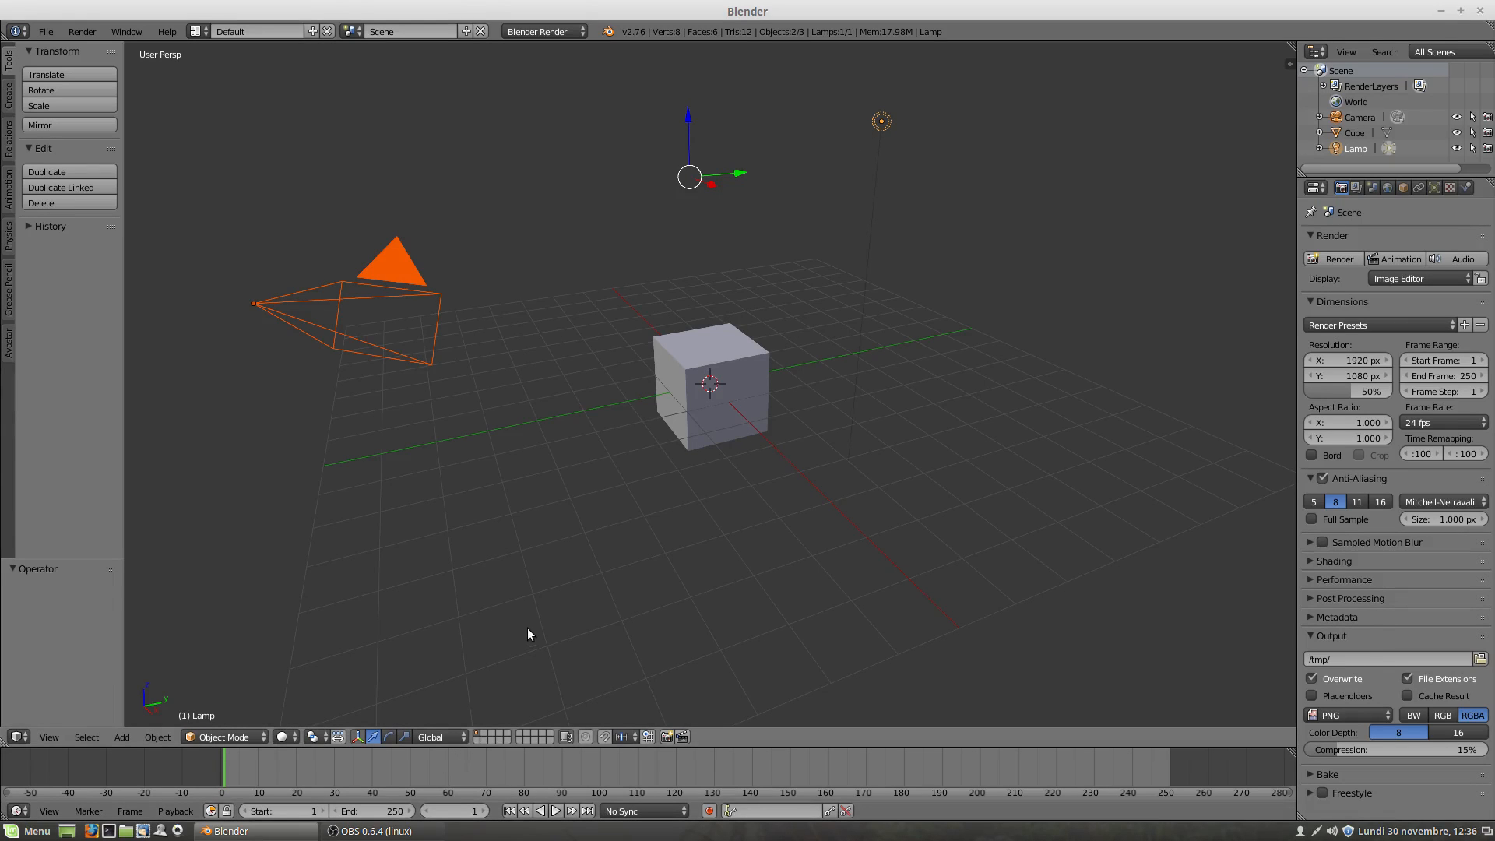
key("x")
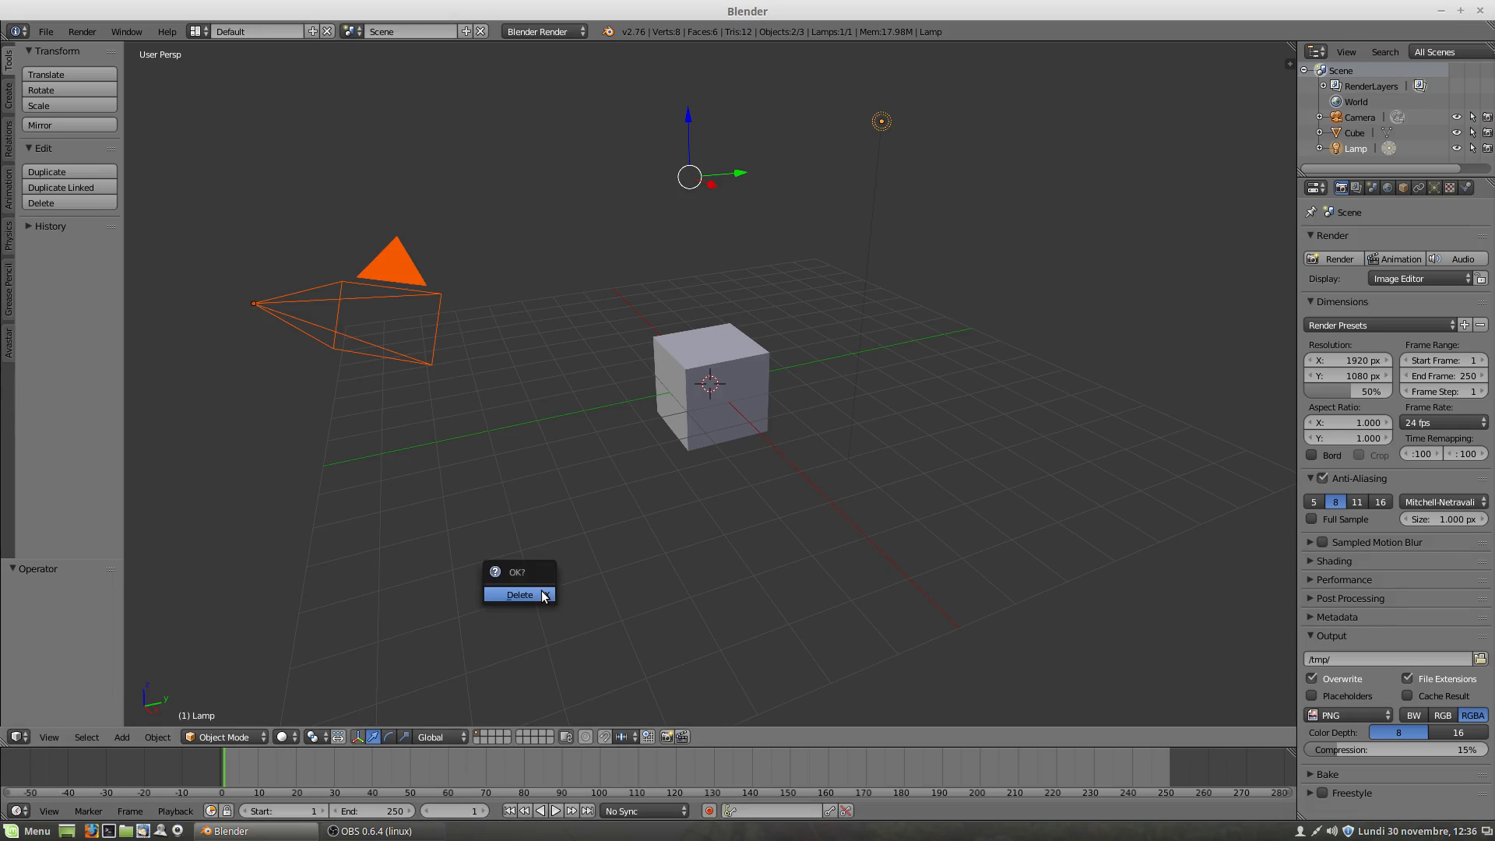
left_click(538, 594)
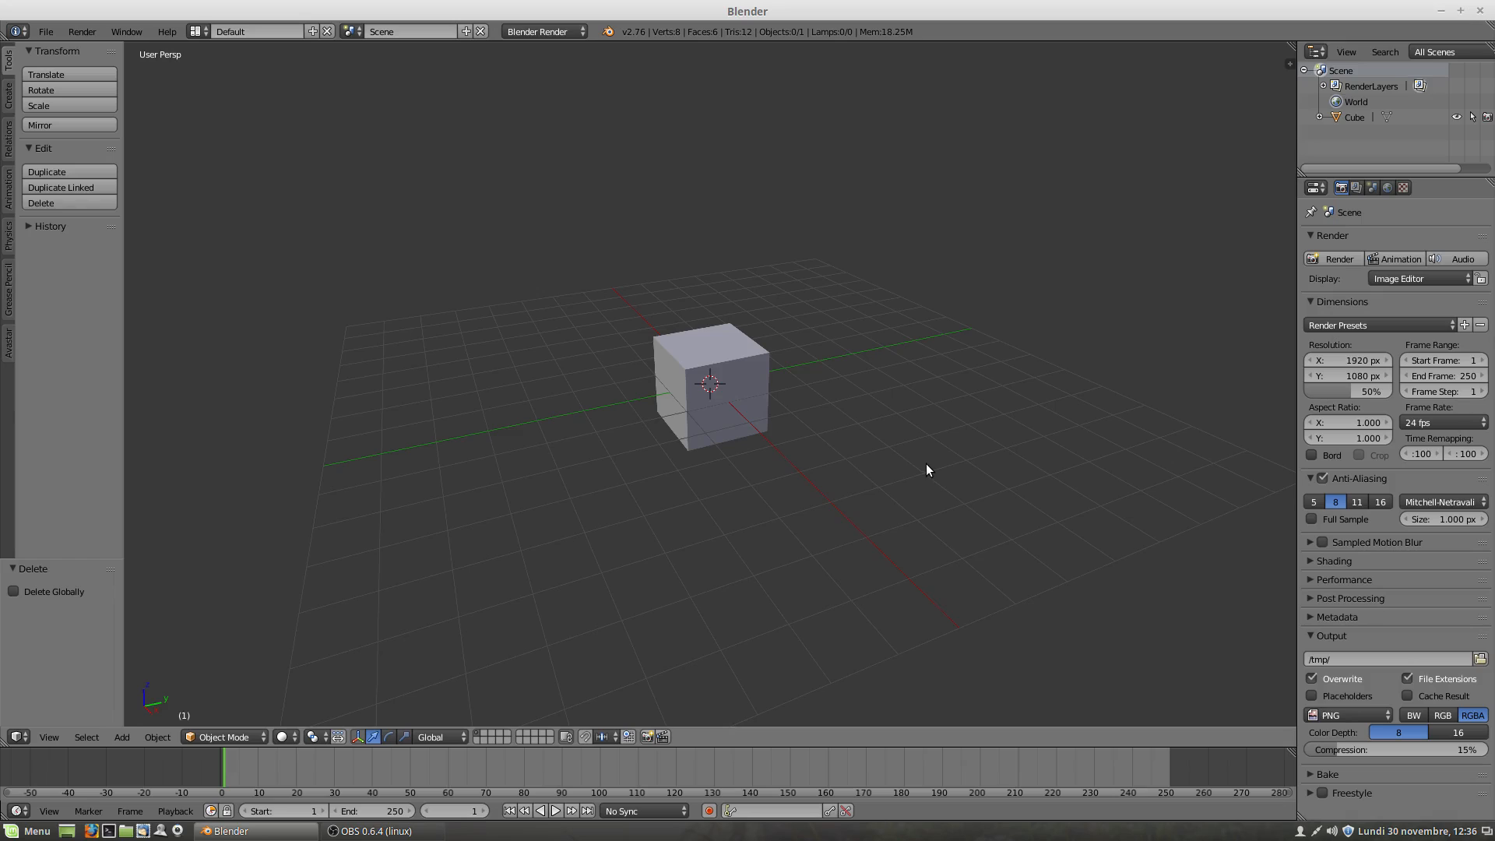
key("KP_1")
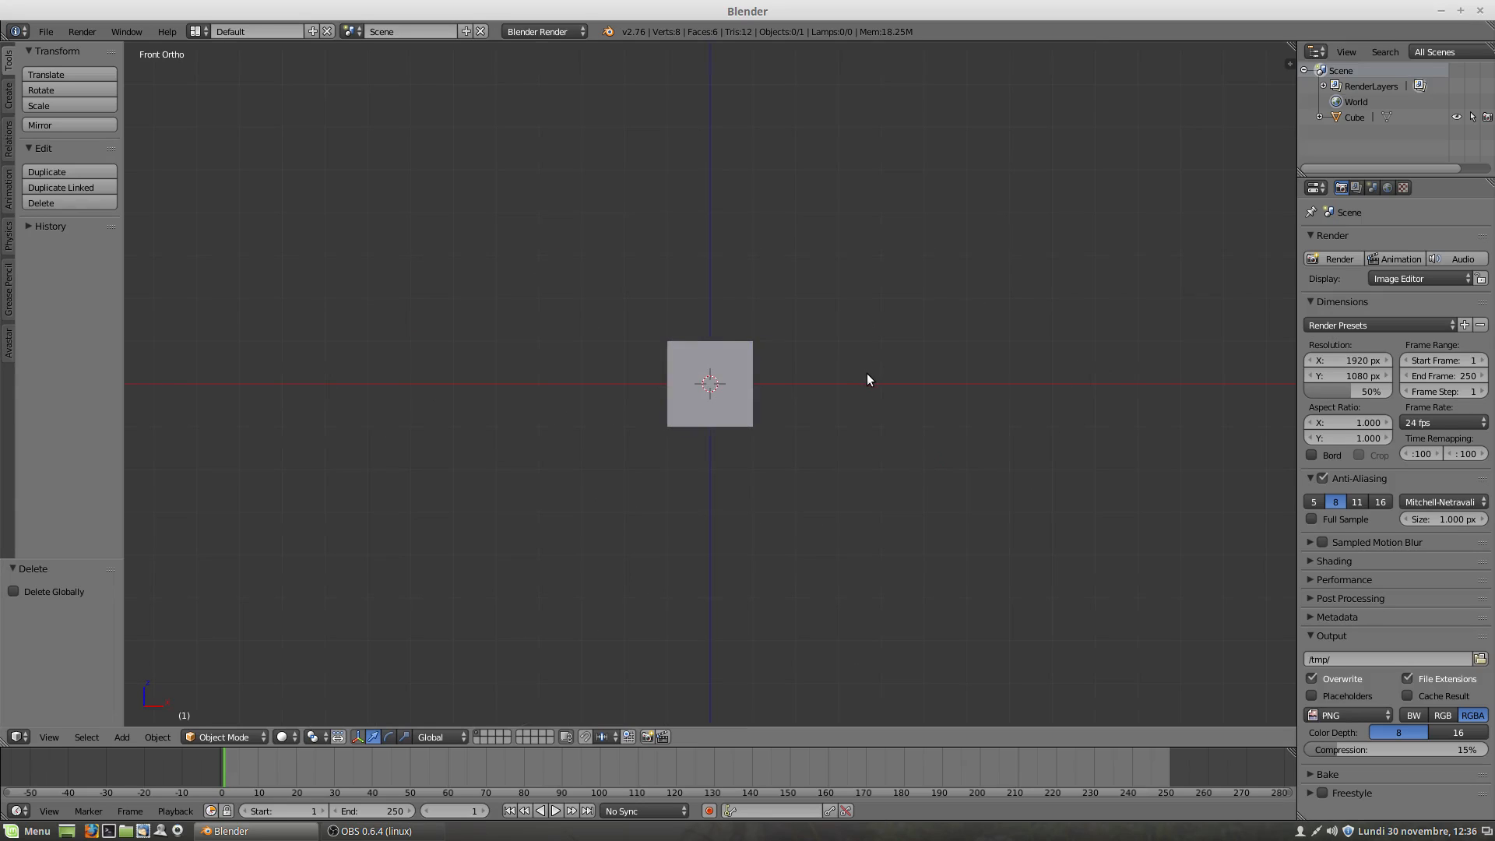
scroll(870, 375, "up", 2)
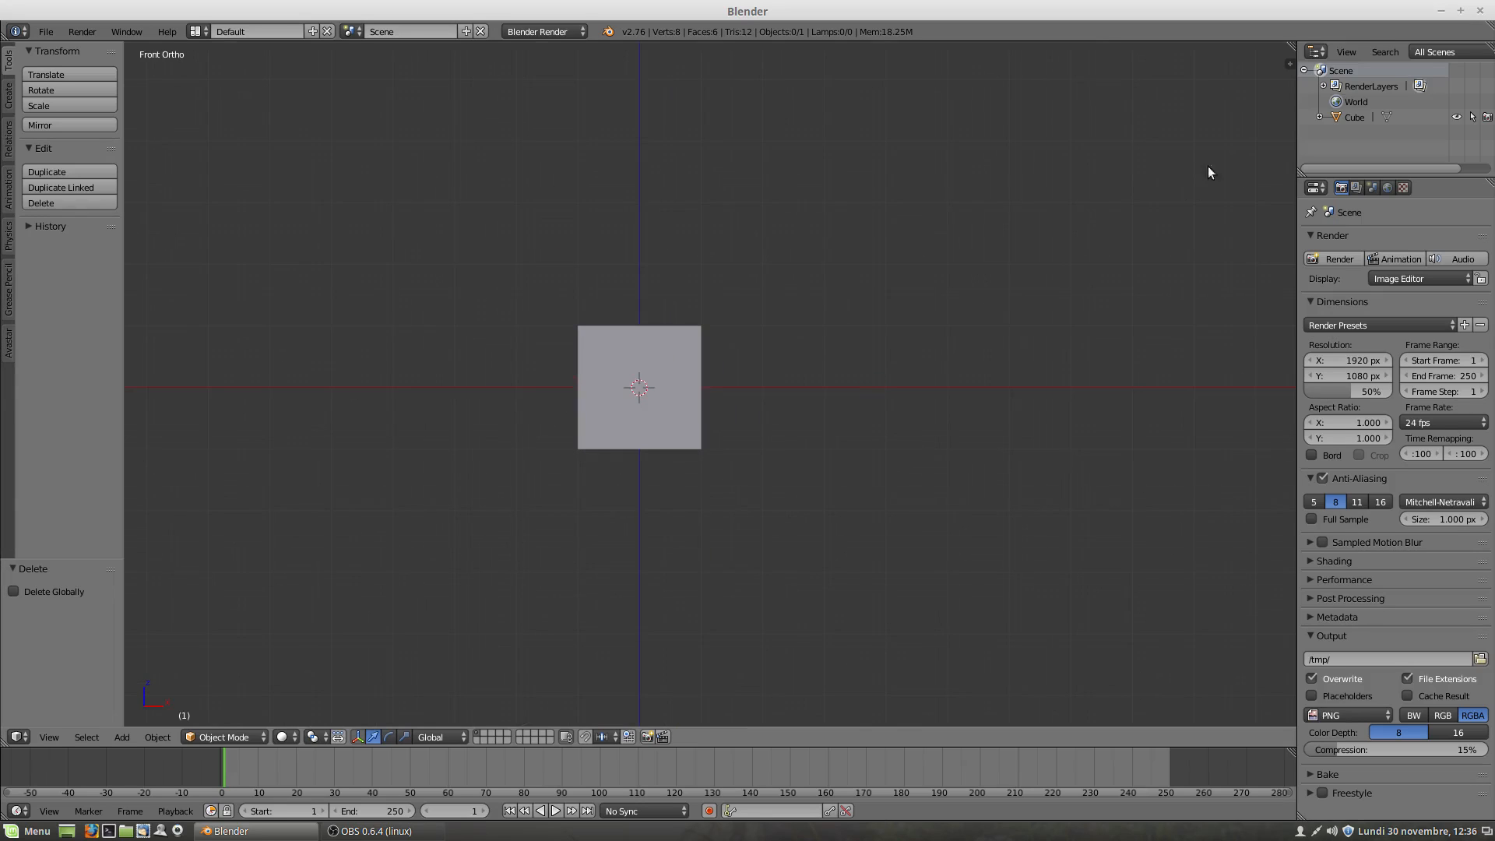
Step: Start the Screencast Keys display, show mouse events as Text and set its X position to 80
key("n")
scroll(1196, 652, "down", 2)
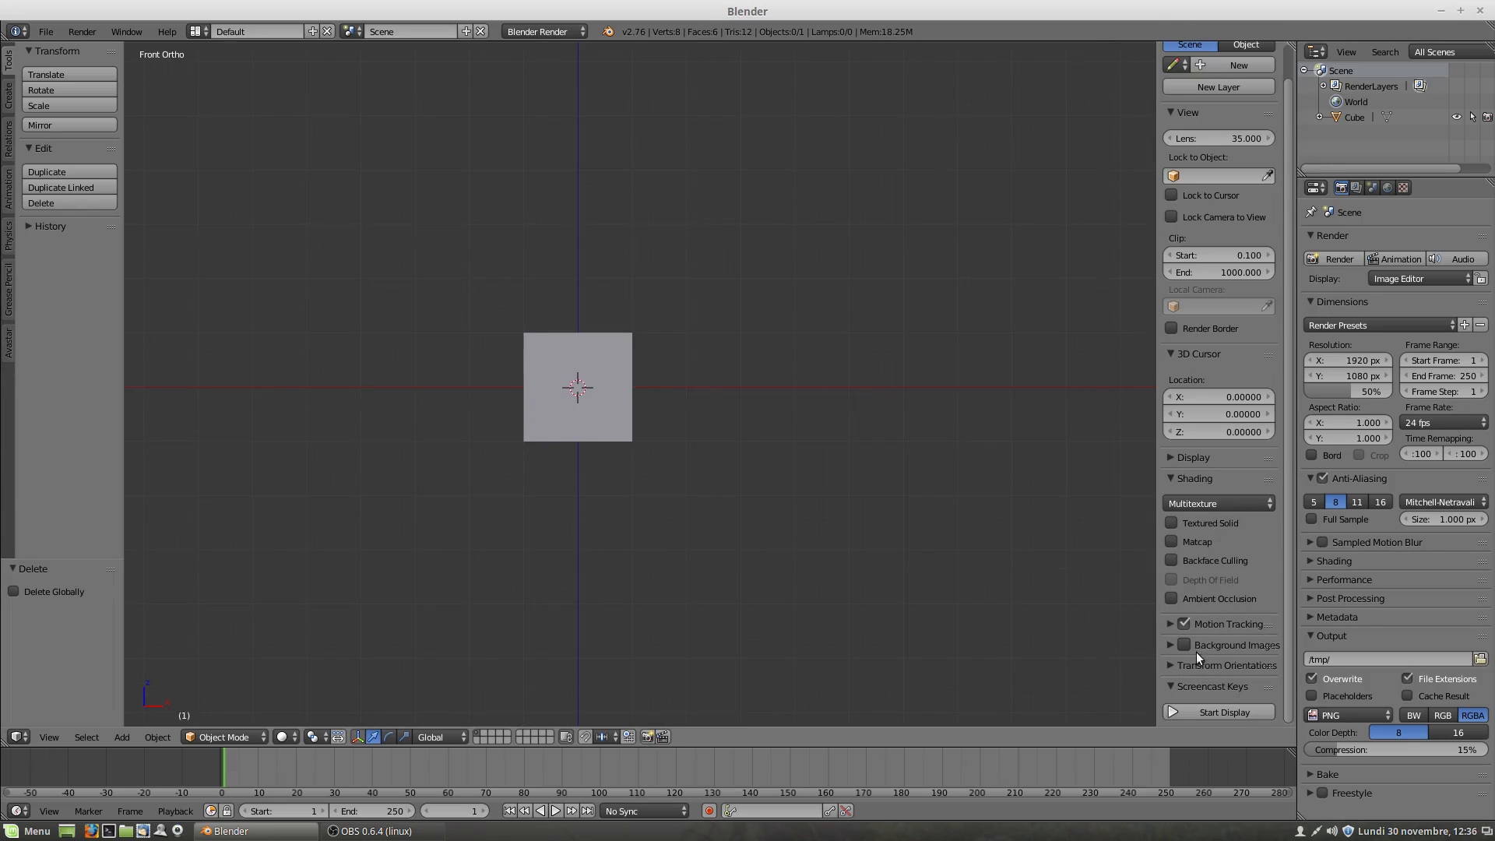
left_click(1198, 711)
scroll(1200, 704, "down", 4)
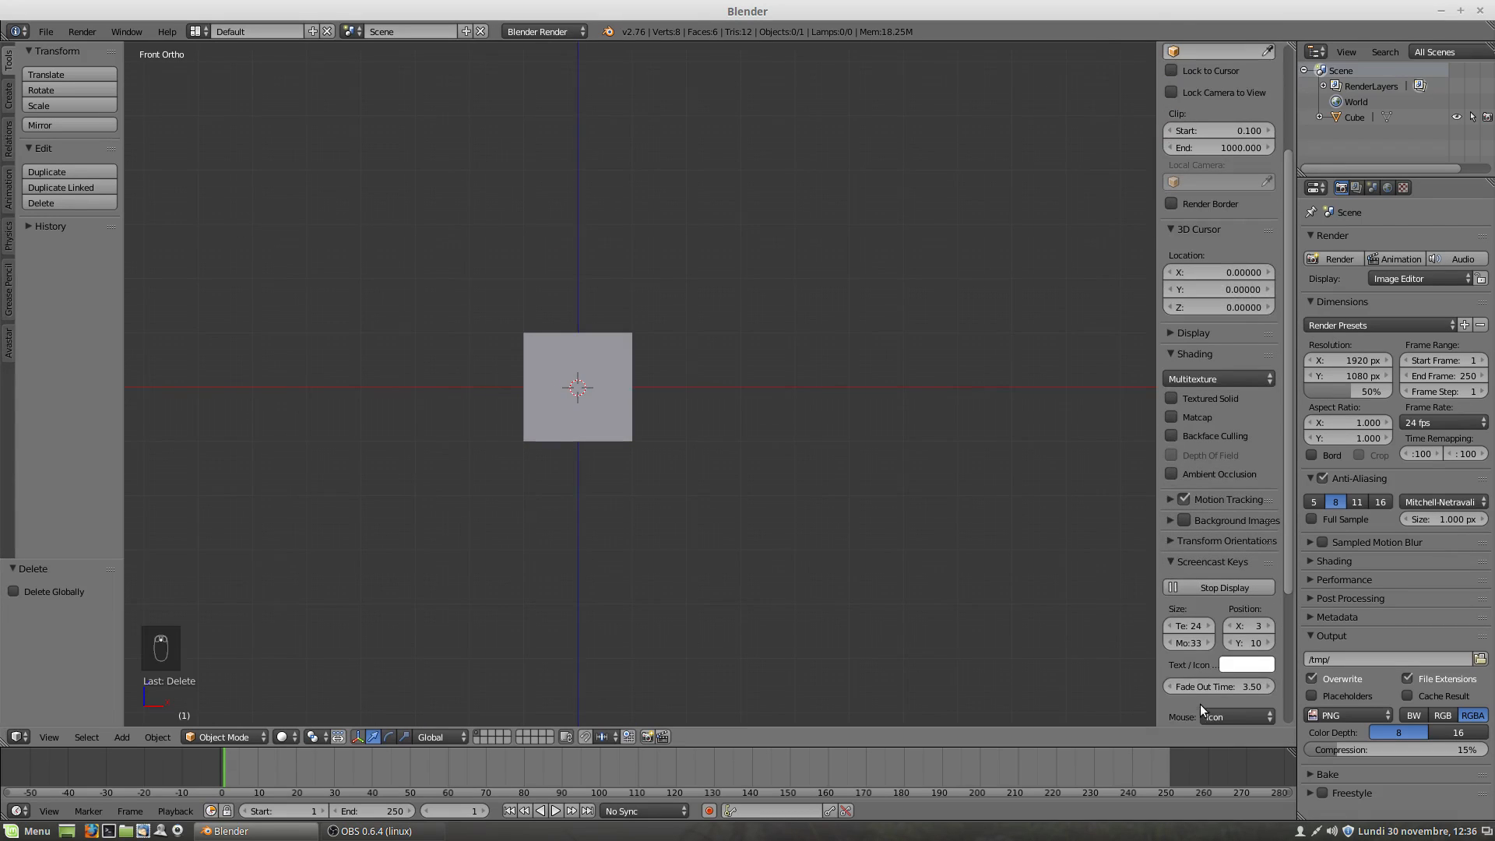
left_click(1245, 716)
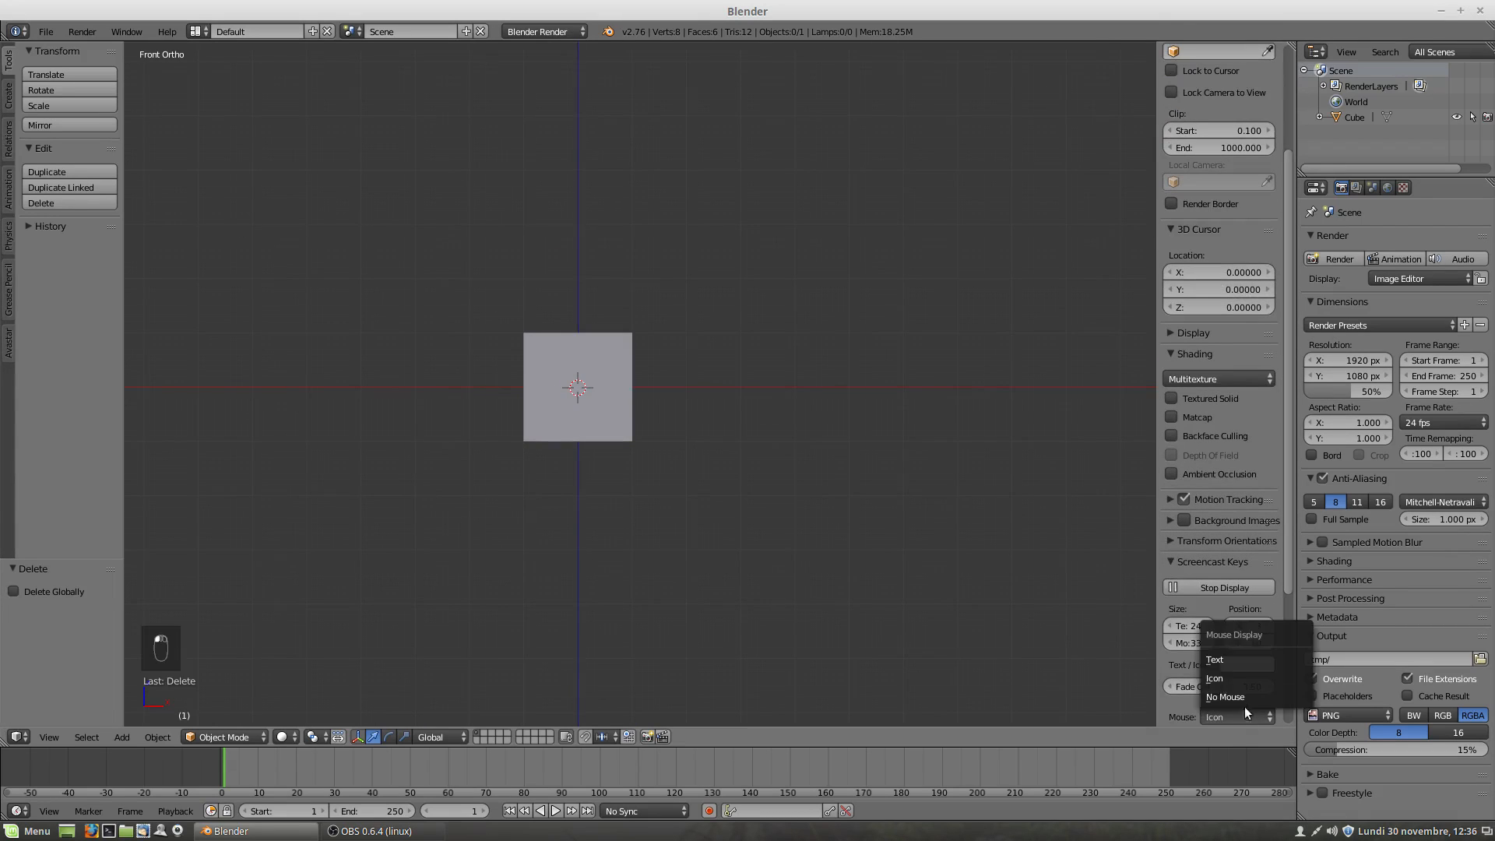
left_click(1237, 664)
left_click_drag(1249, 626, 1341, 625)
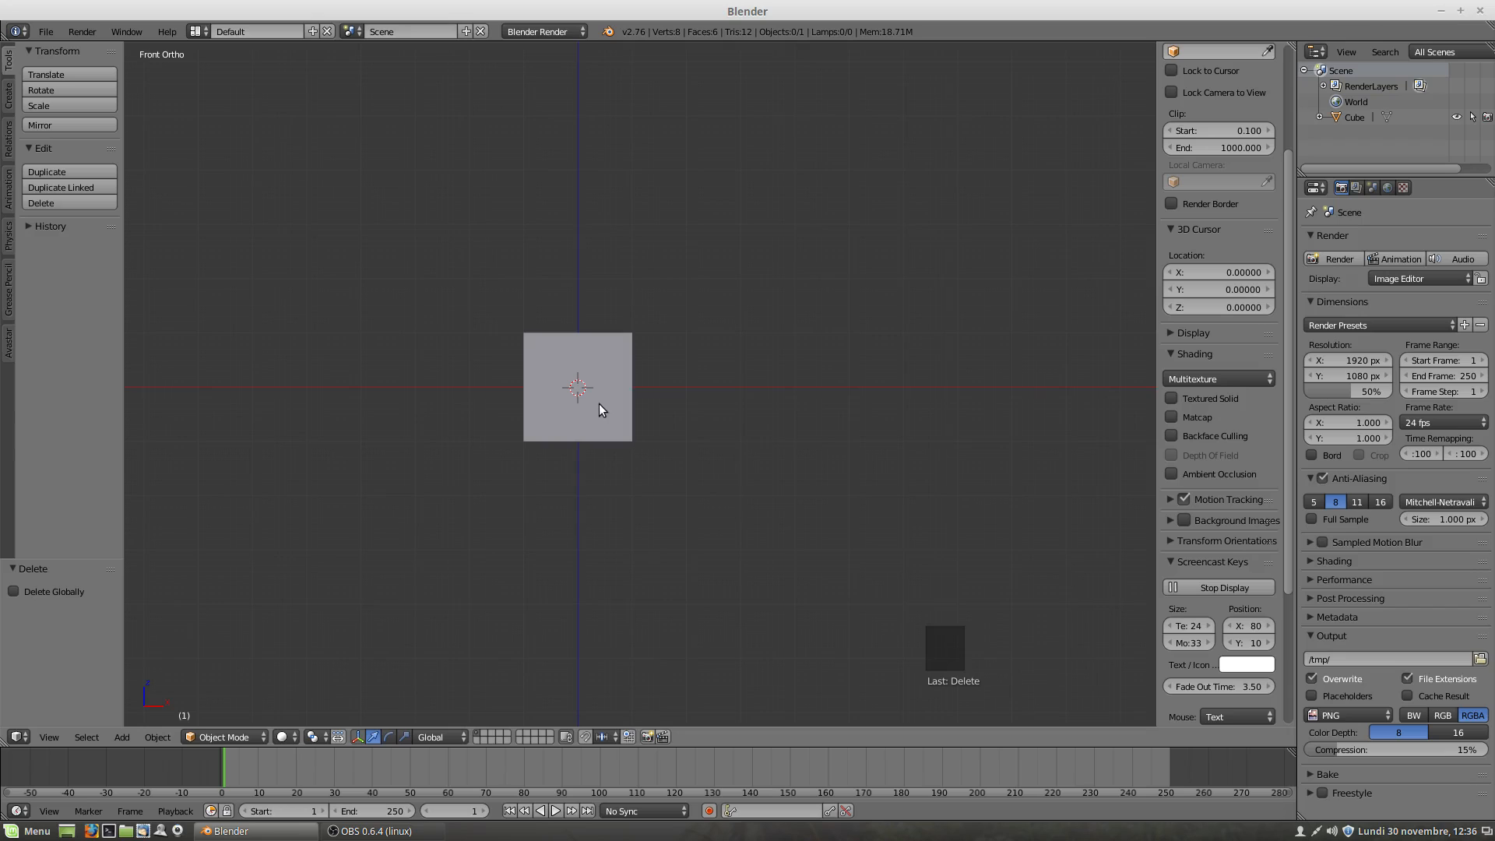
Step: Enter Edit Mode on the cube and stretch its whole mesh along X by a factor of about 8.96
middle_click_drag(601, 398, 672, 427, "shift")
scroll(675, 433, "up", 2)
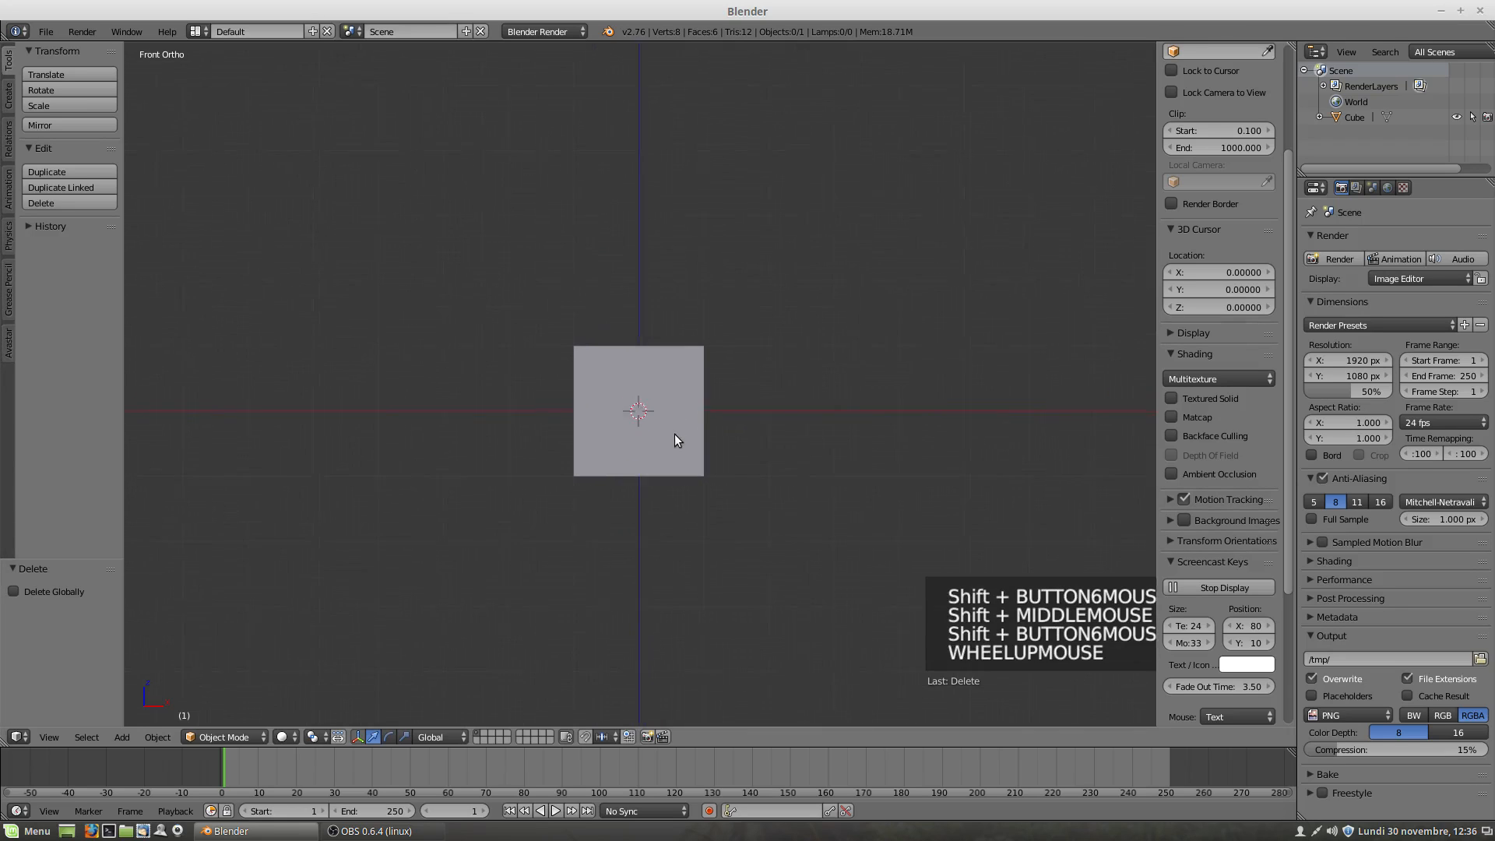
key("Tab")
right_click(647, 390)
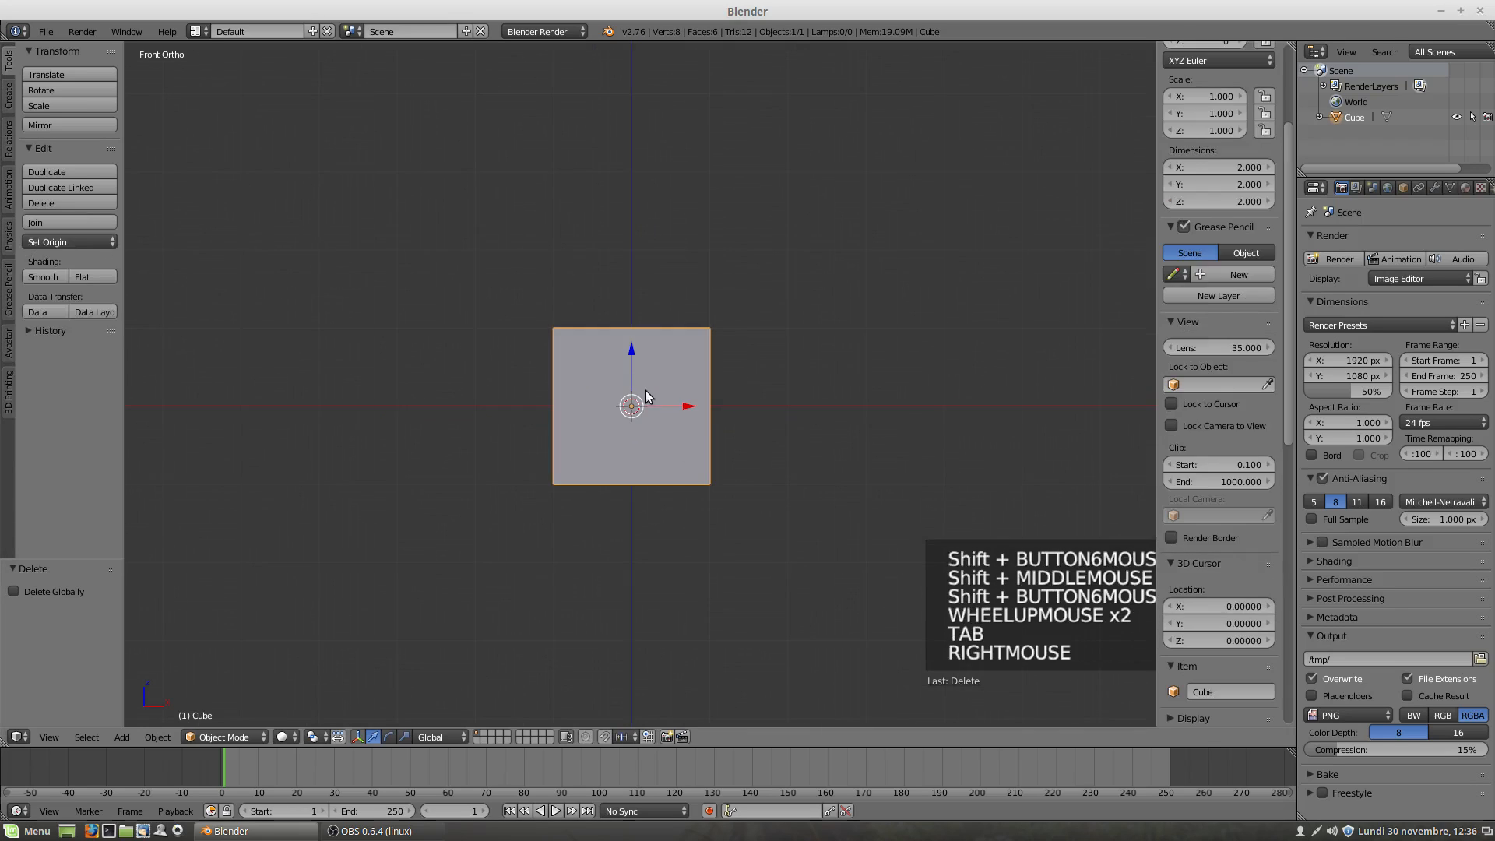
key("Tab")
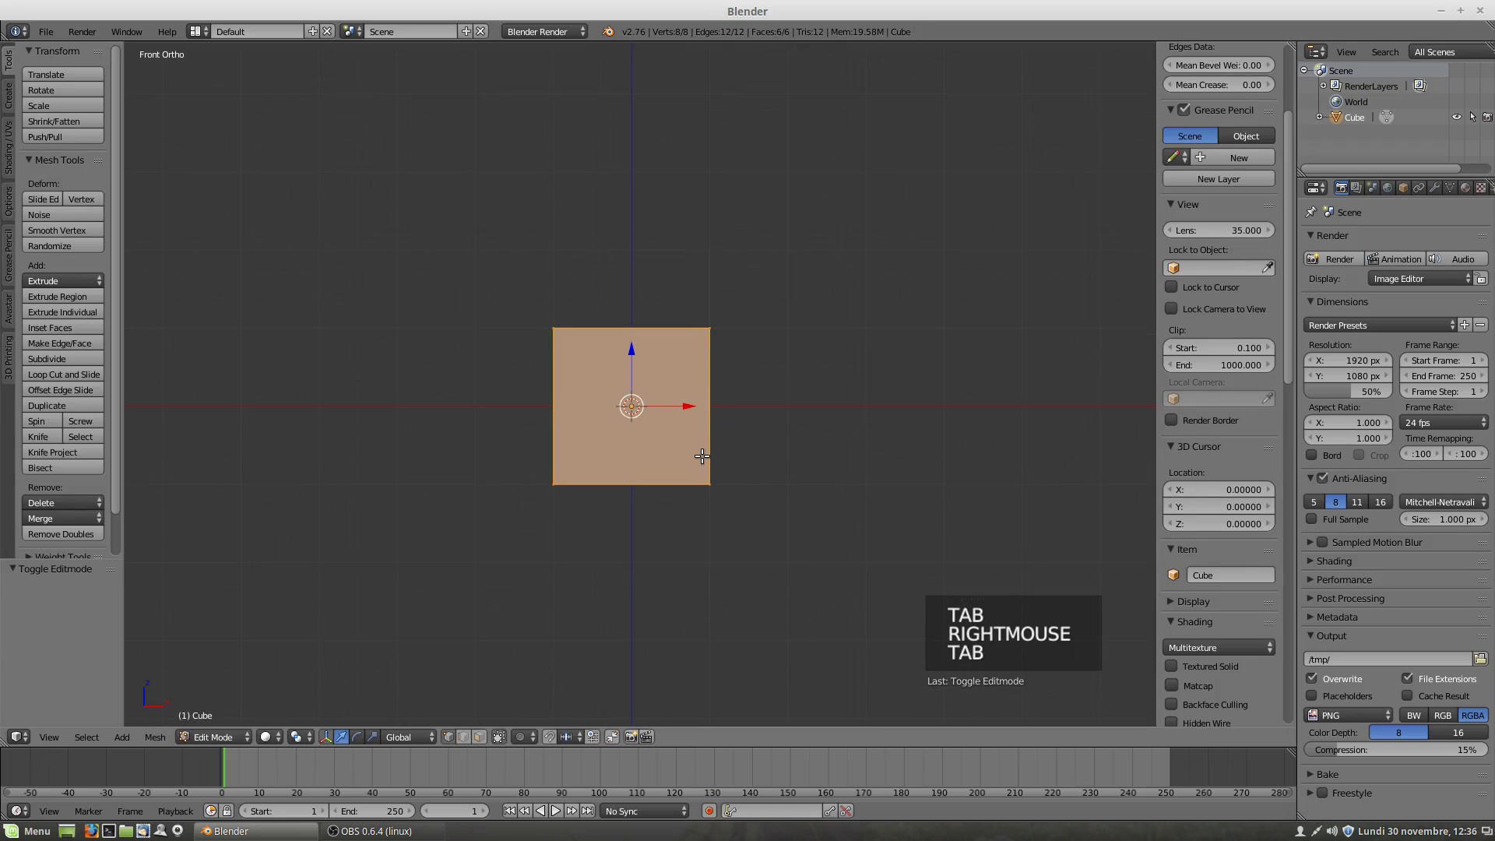
scroll(671, 450, "down", 4)
scroll(670, 450, "down", 2)
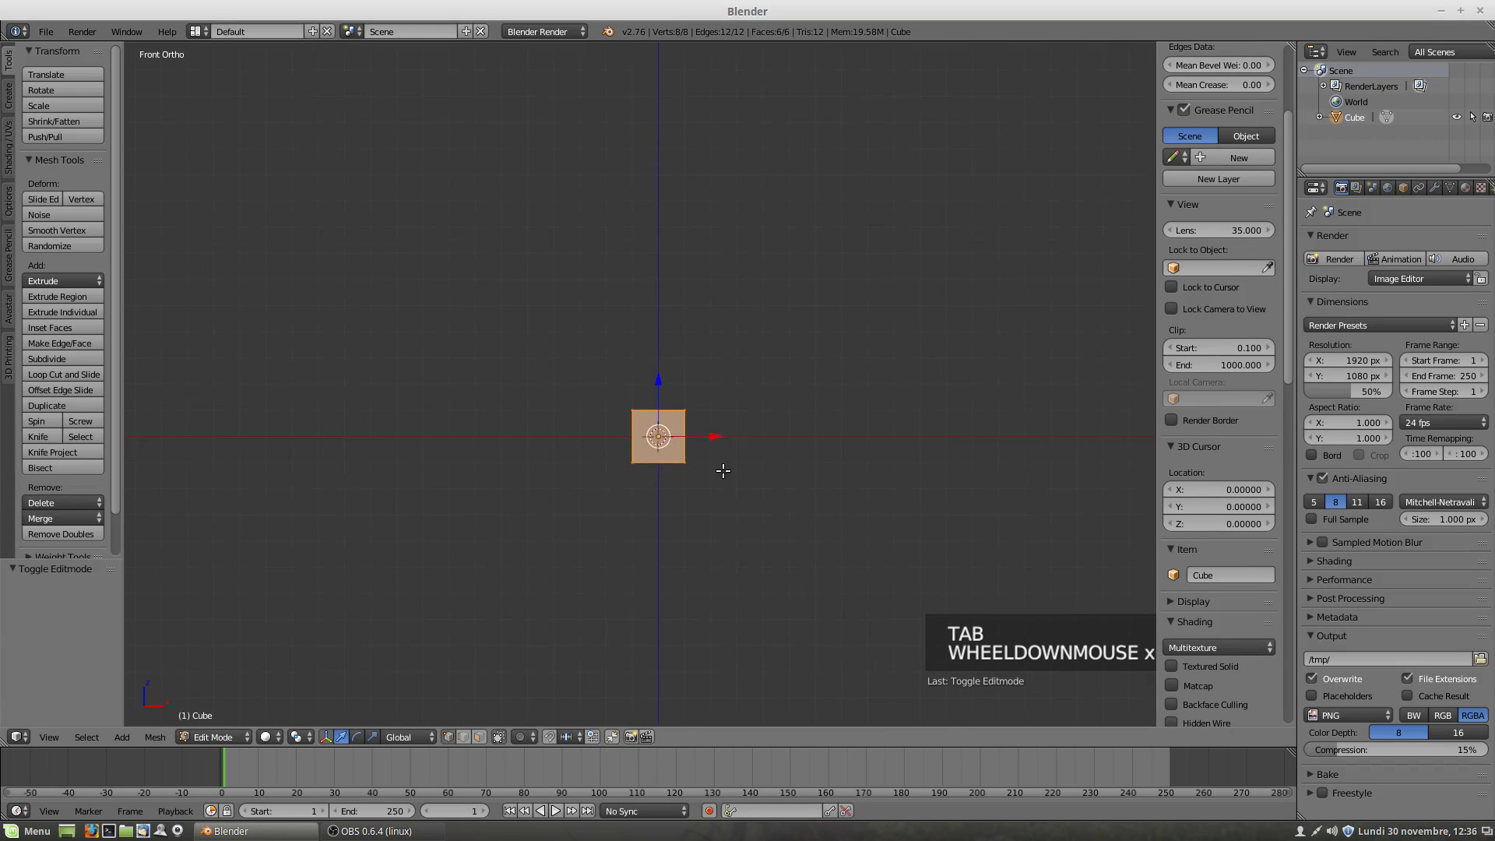
key("s")
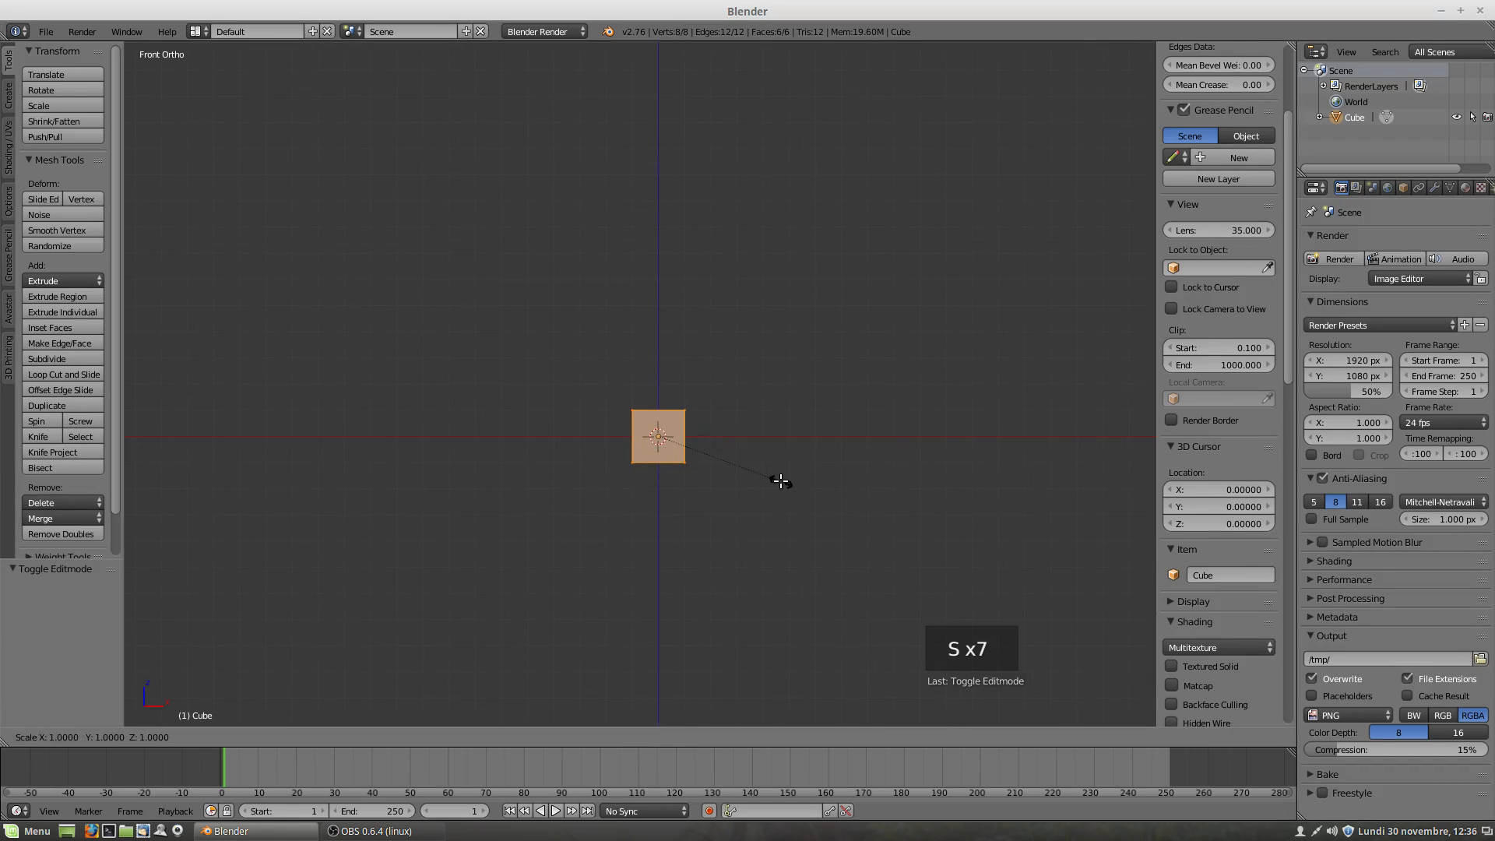
key("x")
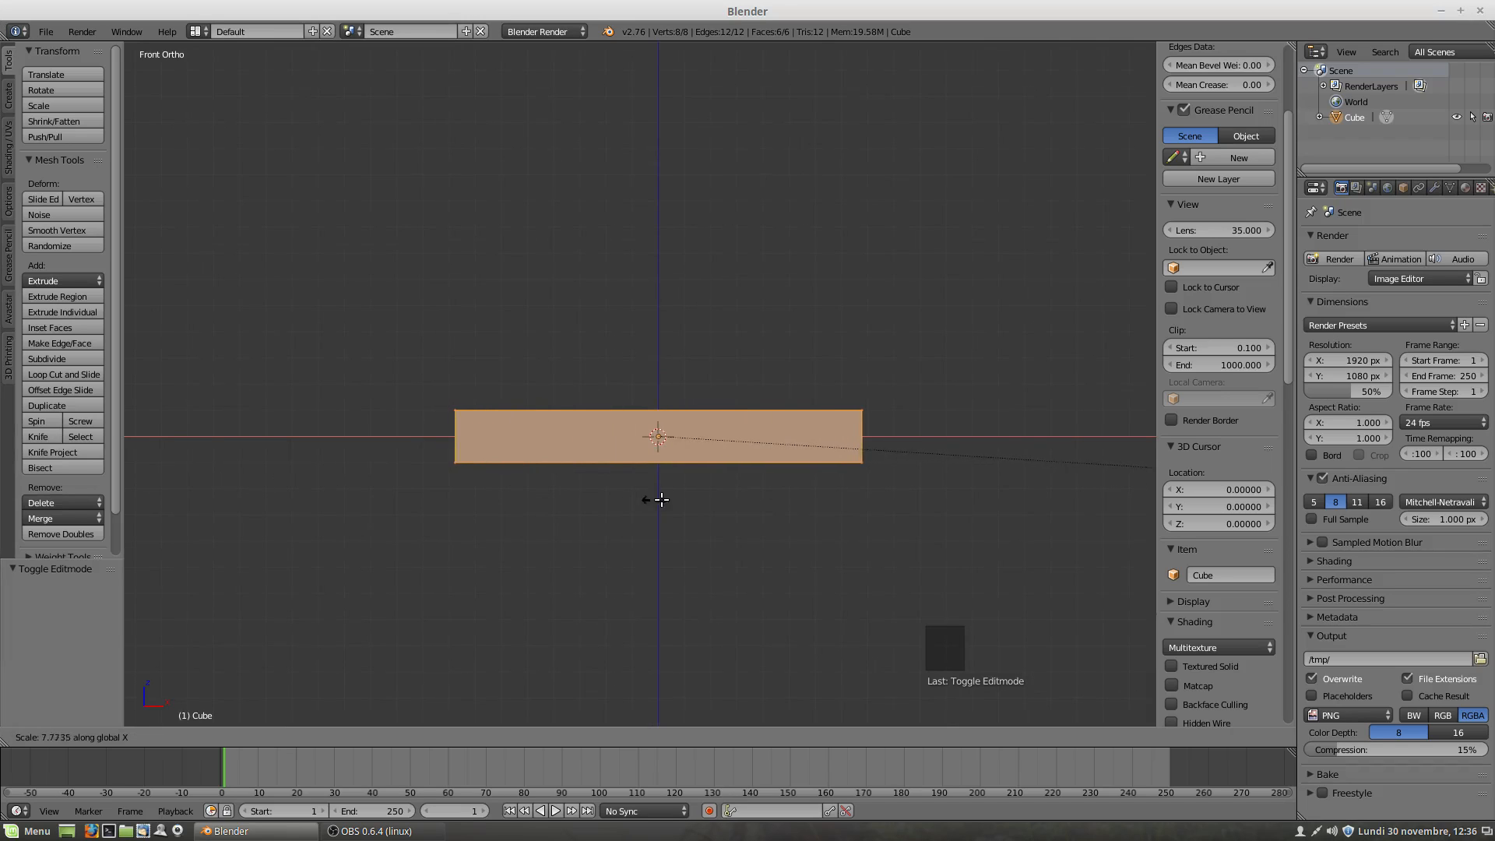
left_click(806, 501)
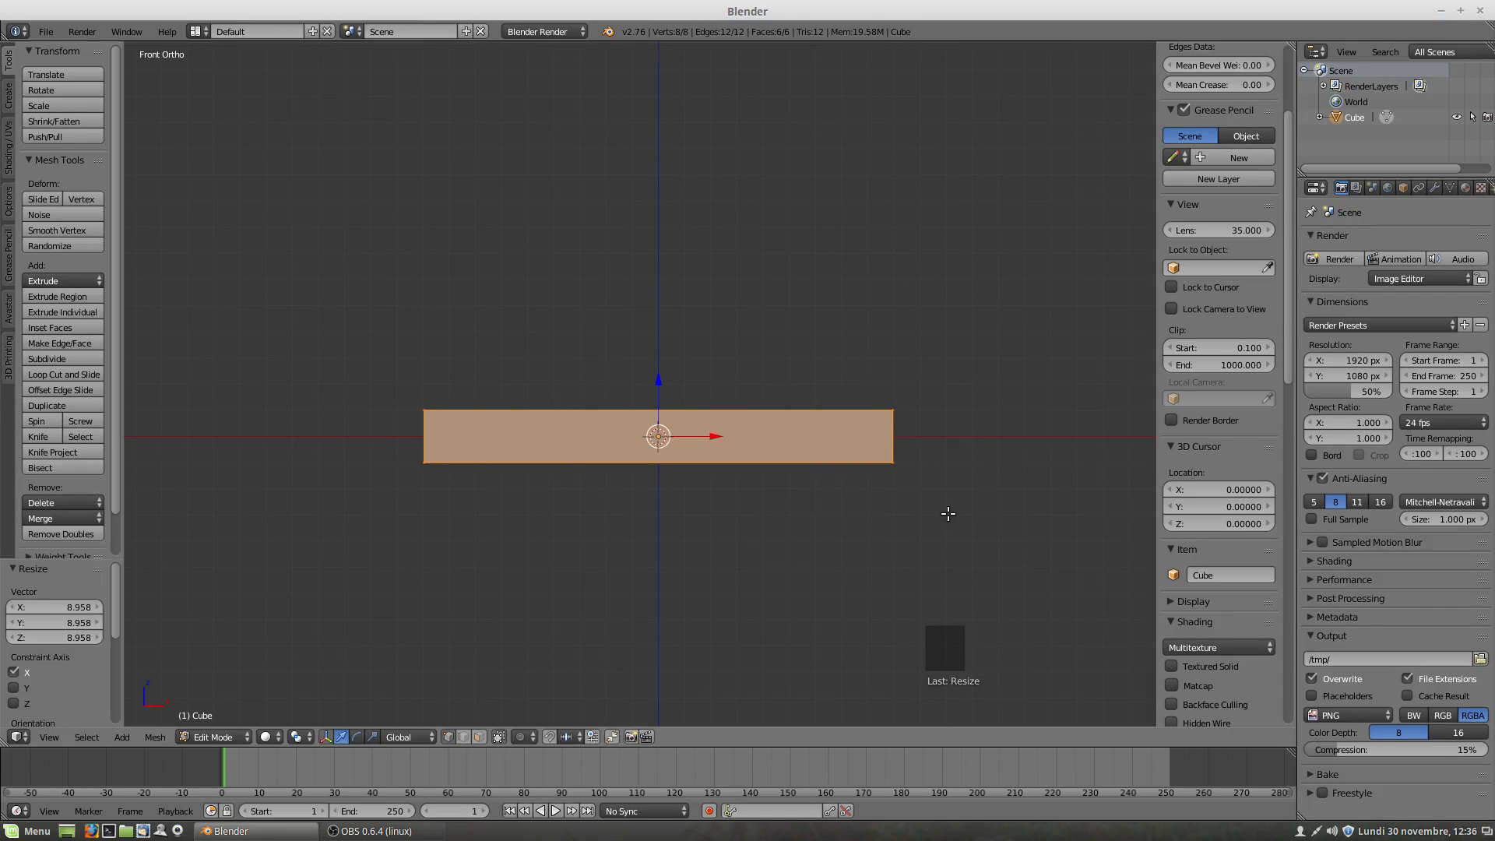
Step: Move the stretched mesh about 8.8 units along X so that one end sits at the object's origin
middle_click_drag(942, 498, 783, 495)
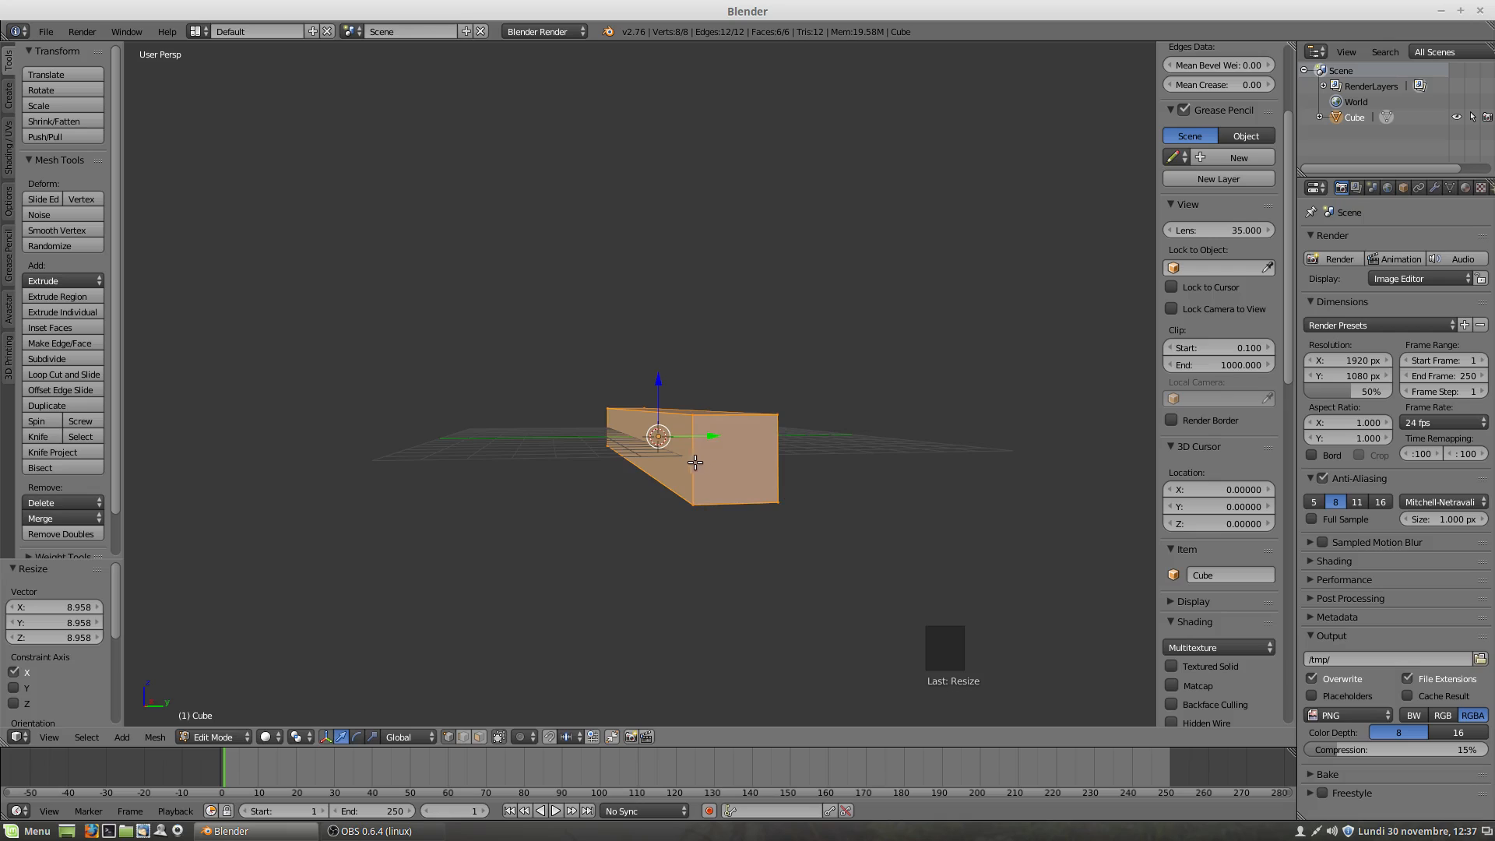
middle_click_drag(699, 462, 701, 481)
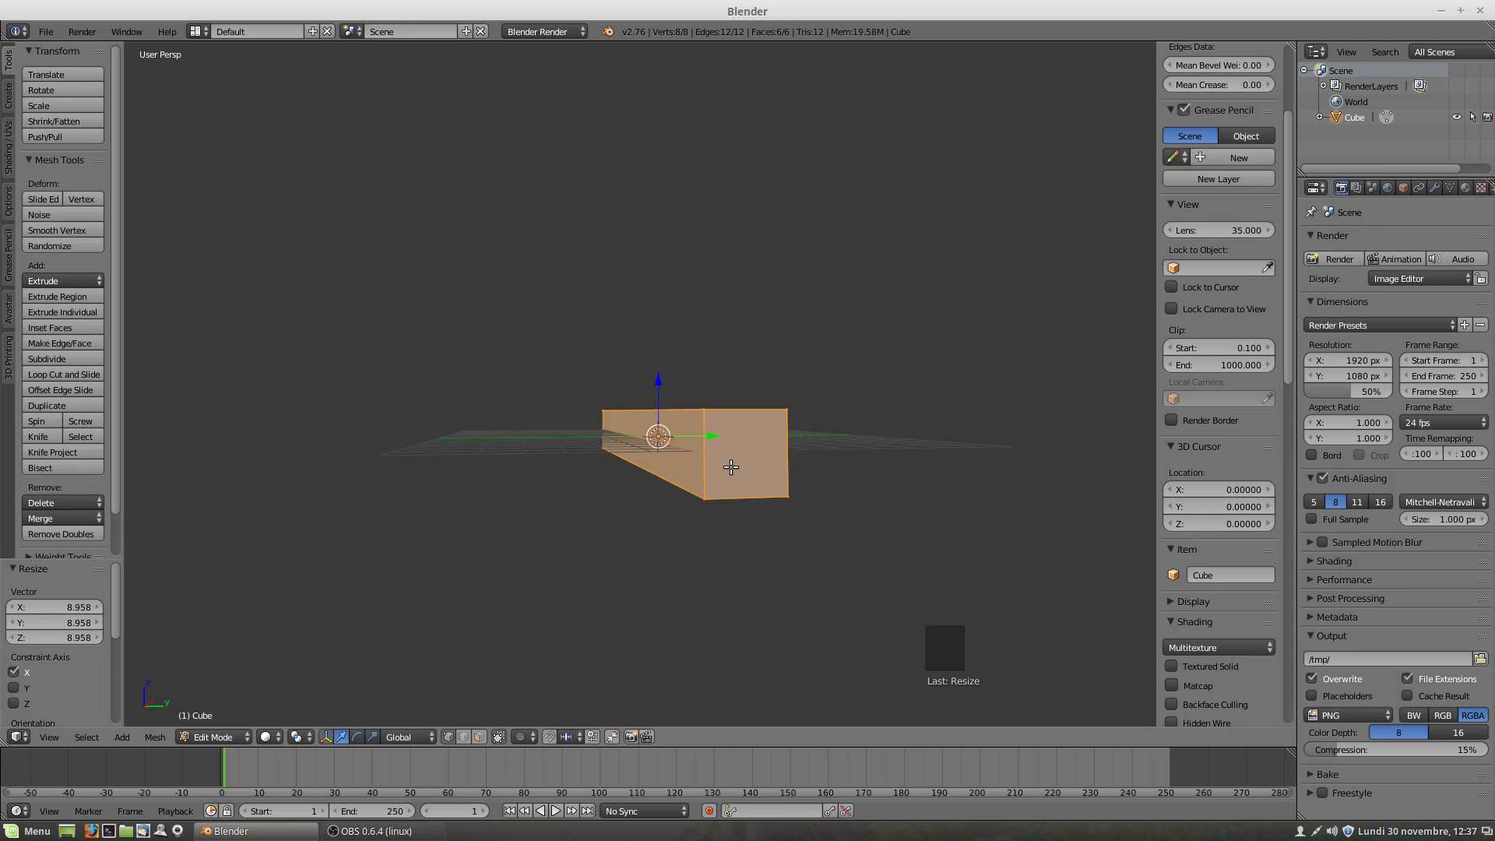
middle_click_drag(712, 471, 849, 506)
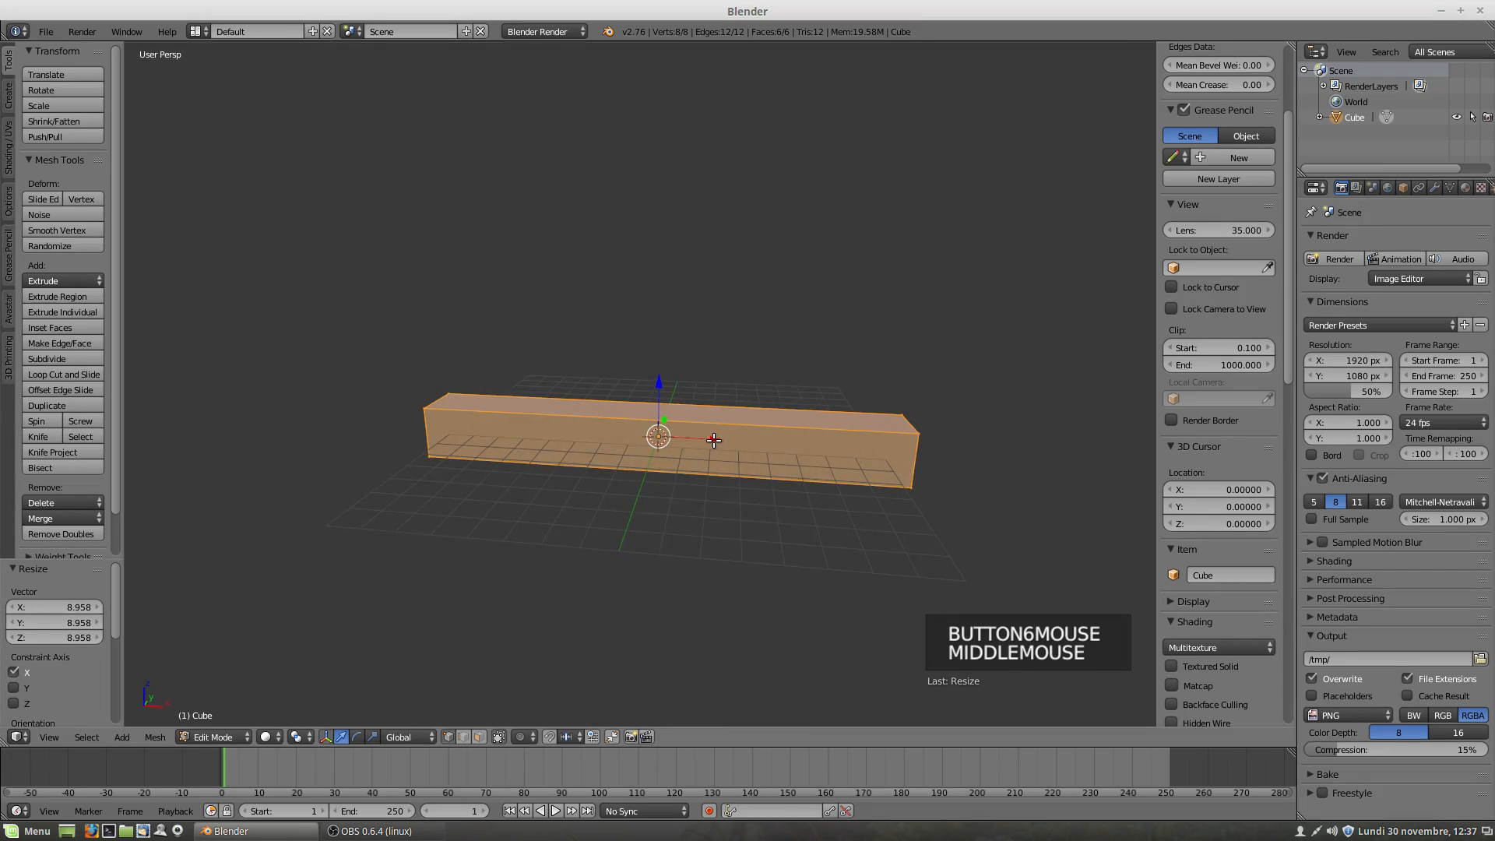
left_click_drag(714, 440, 957, 461)
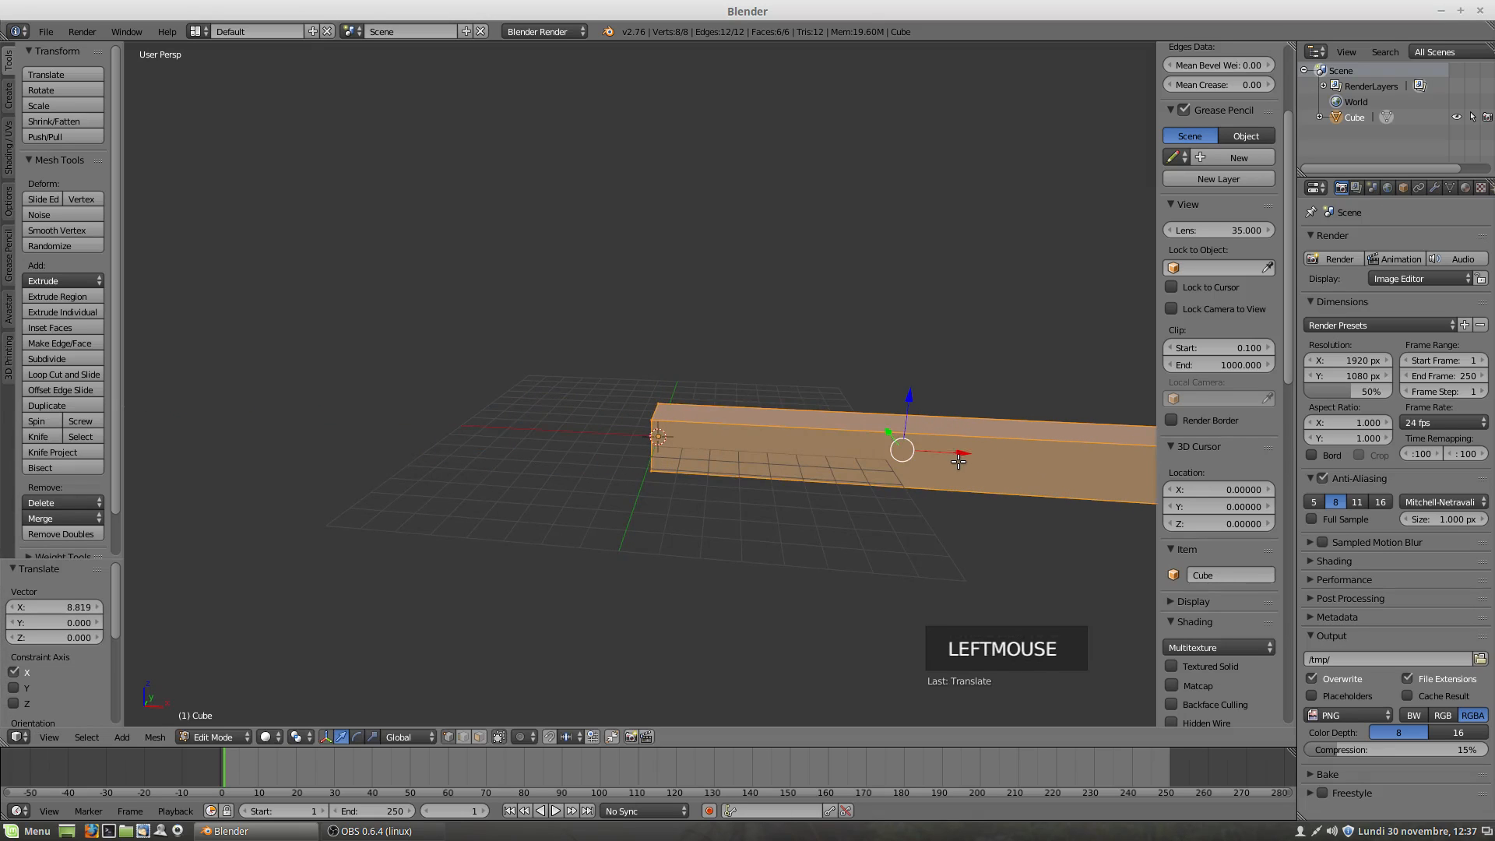
Step: Scale the whole bar down uniformly and move it about 4.8 units along negative X, back toward the origin
scroll(969, 543, "down", 2)
middle_click_drag(958, 545, 1005, 556)
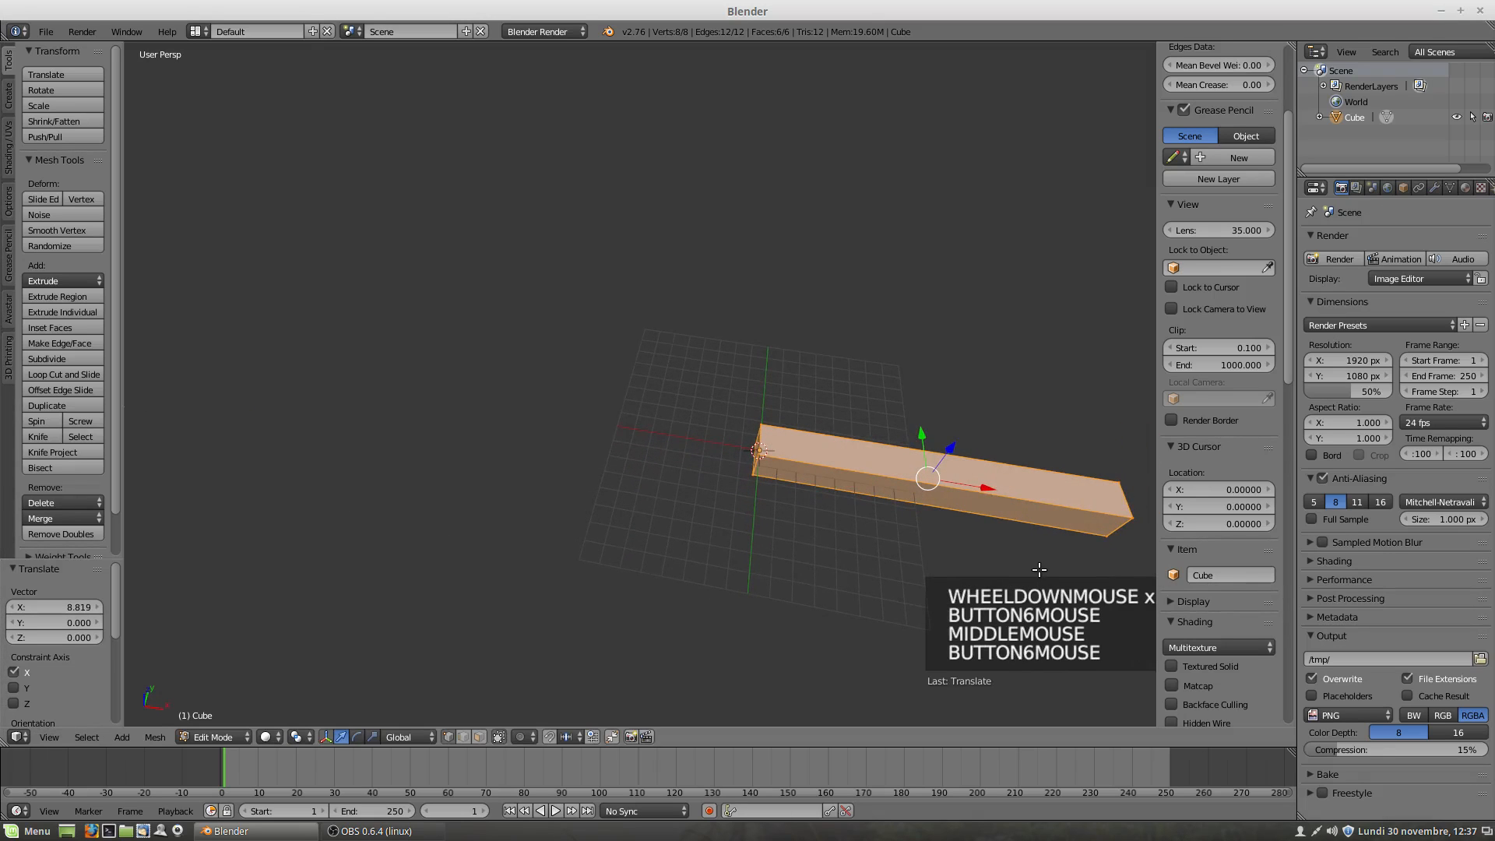
key("s")
key("s")
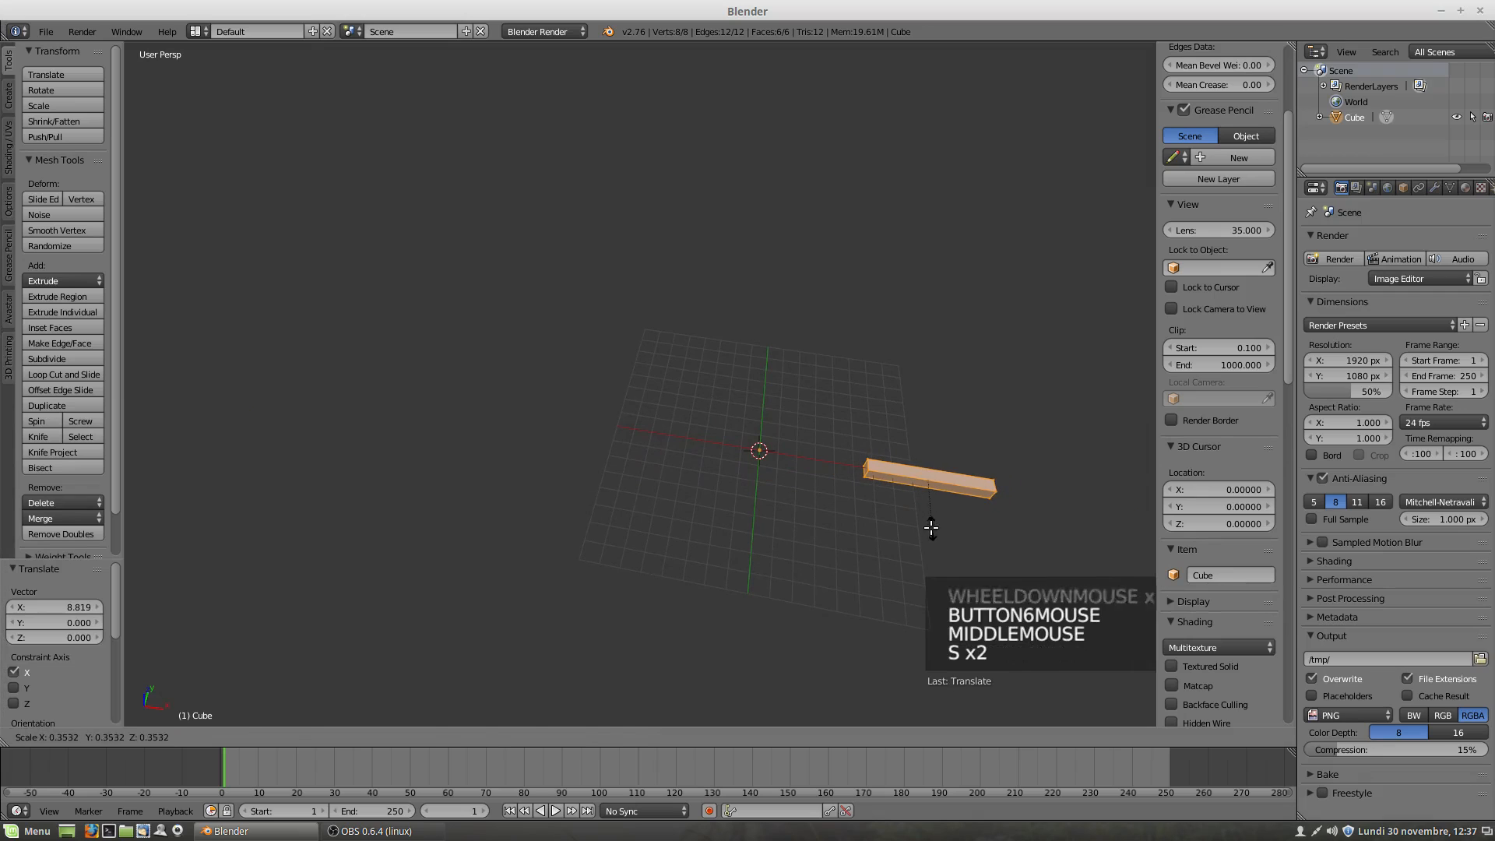
left_click(990, 490)
left_click_drag(990, 489, 893, 473)
Step: Lengthen the bar along X and shift it about 1.2 units along negative X so its end meets the origin
key("s")
key("x")
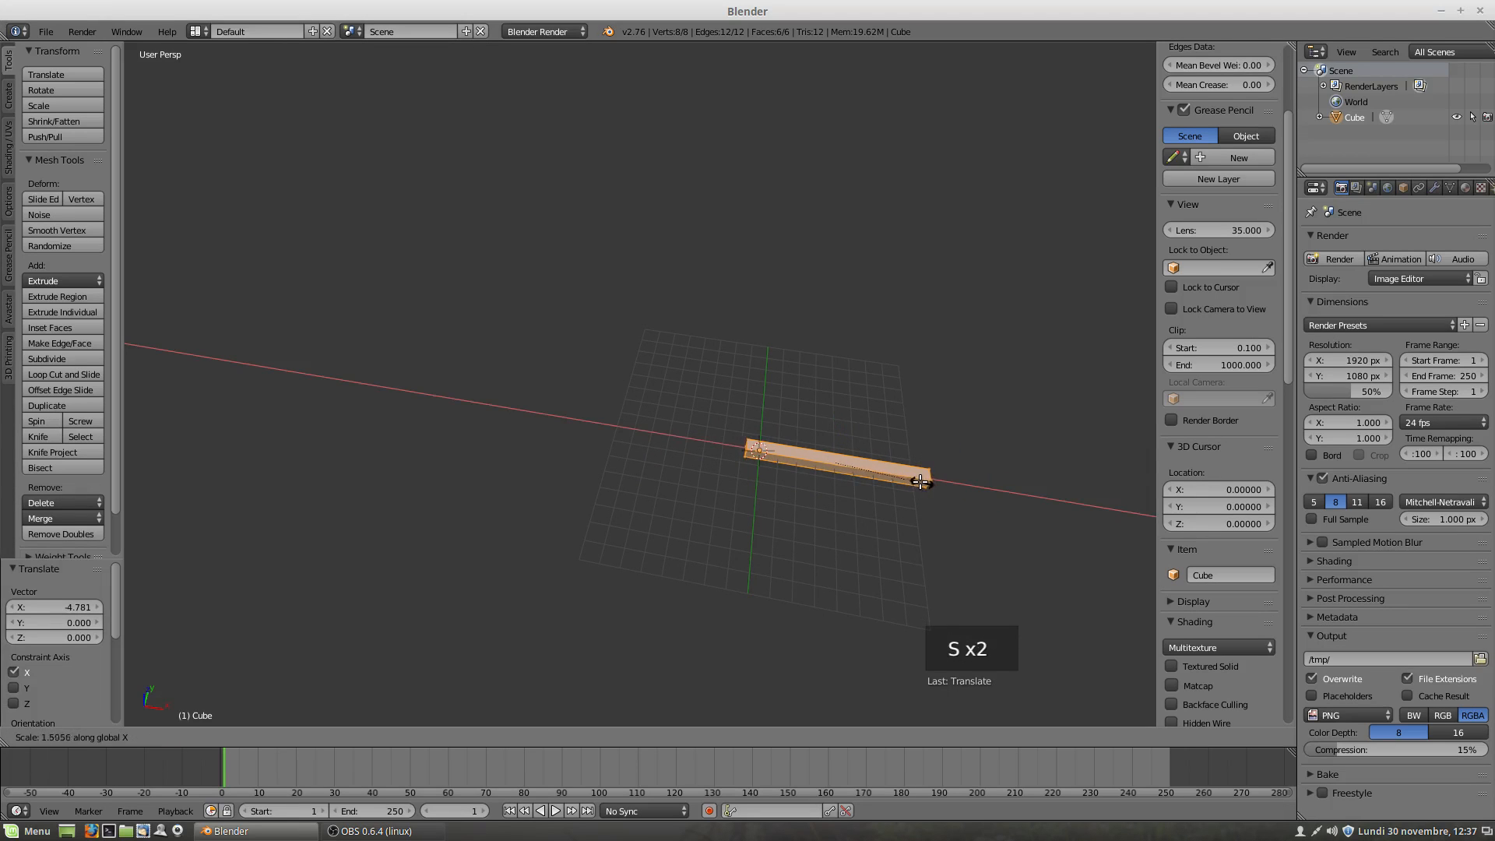
left_click(920, 480)
mouse_move(892, 475)
left_mouse_down()
mouse_move(910, 479)
mouse_move(886, 467)
left_mouse_up()
key("s")
left_click(911, 477)
Step: Switch to face selection and select the bar's end face at the origin
scroll(793, 443, "up", 6)
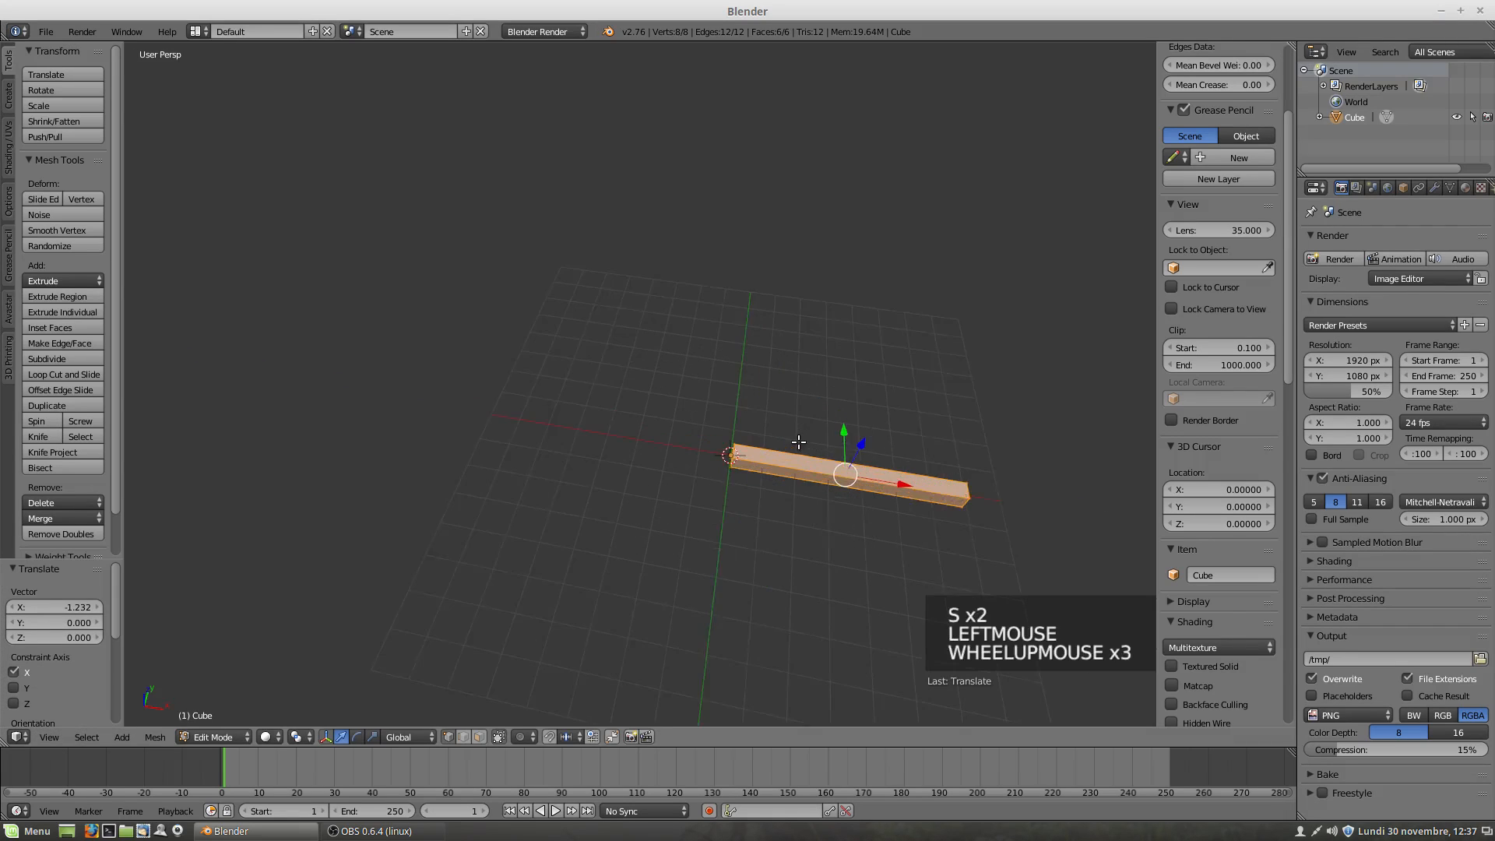
scroll(793, 442, "up", 2)
middle_click_drag(793, 443, 731, 471)
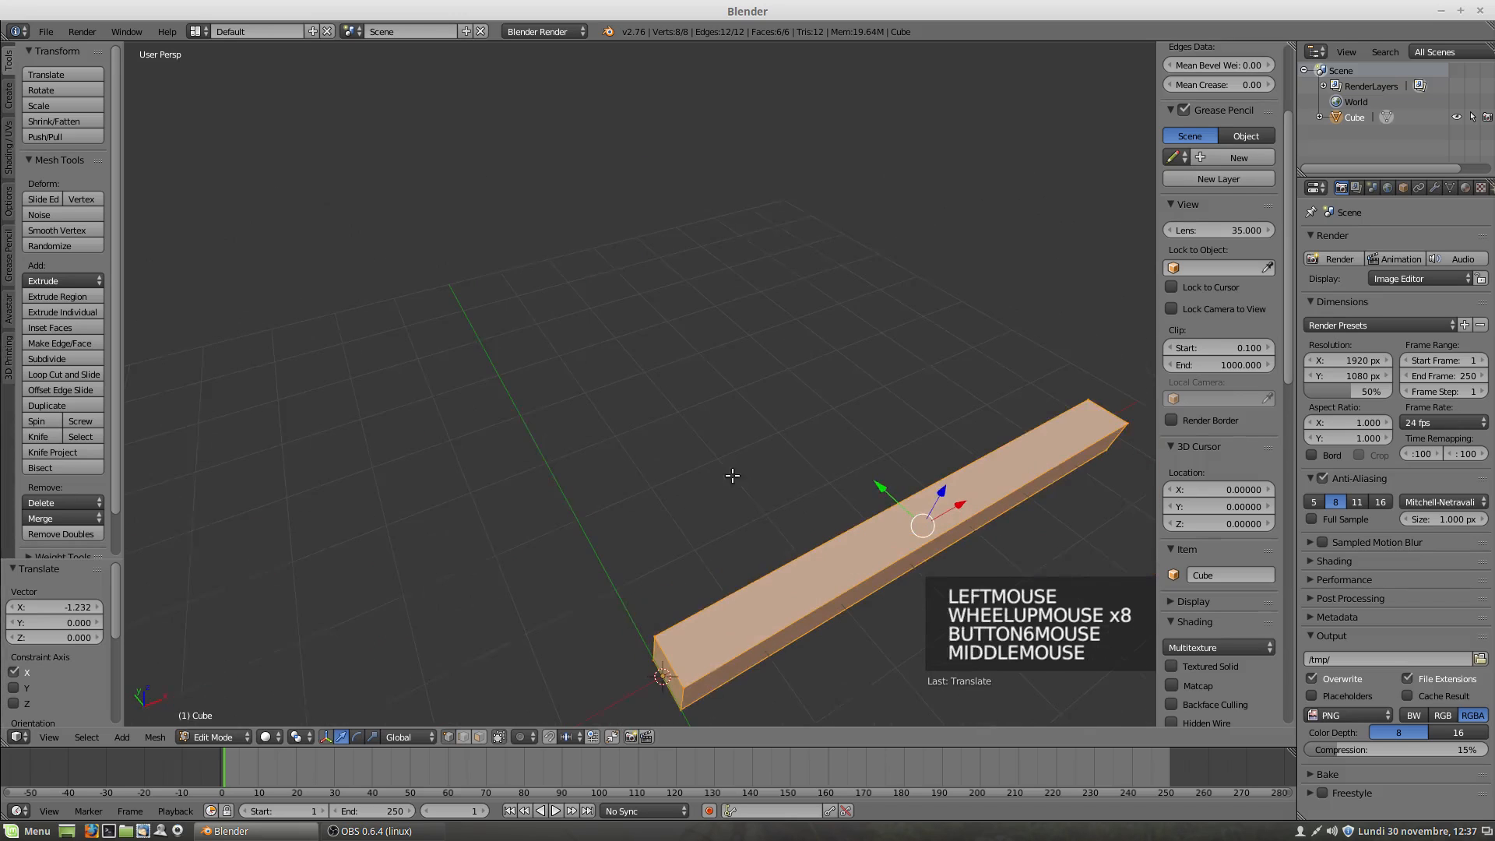
right_click(662, 679)
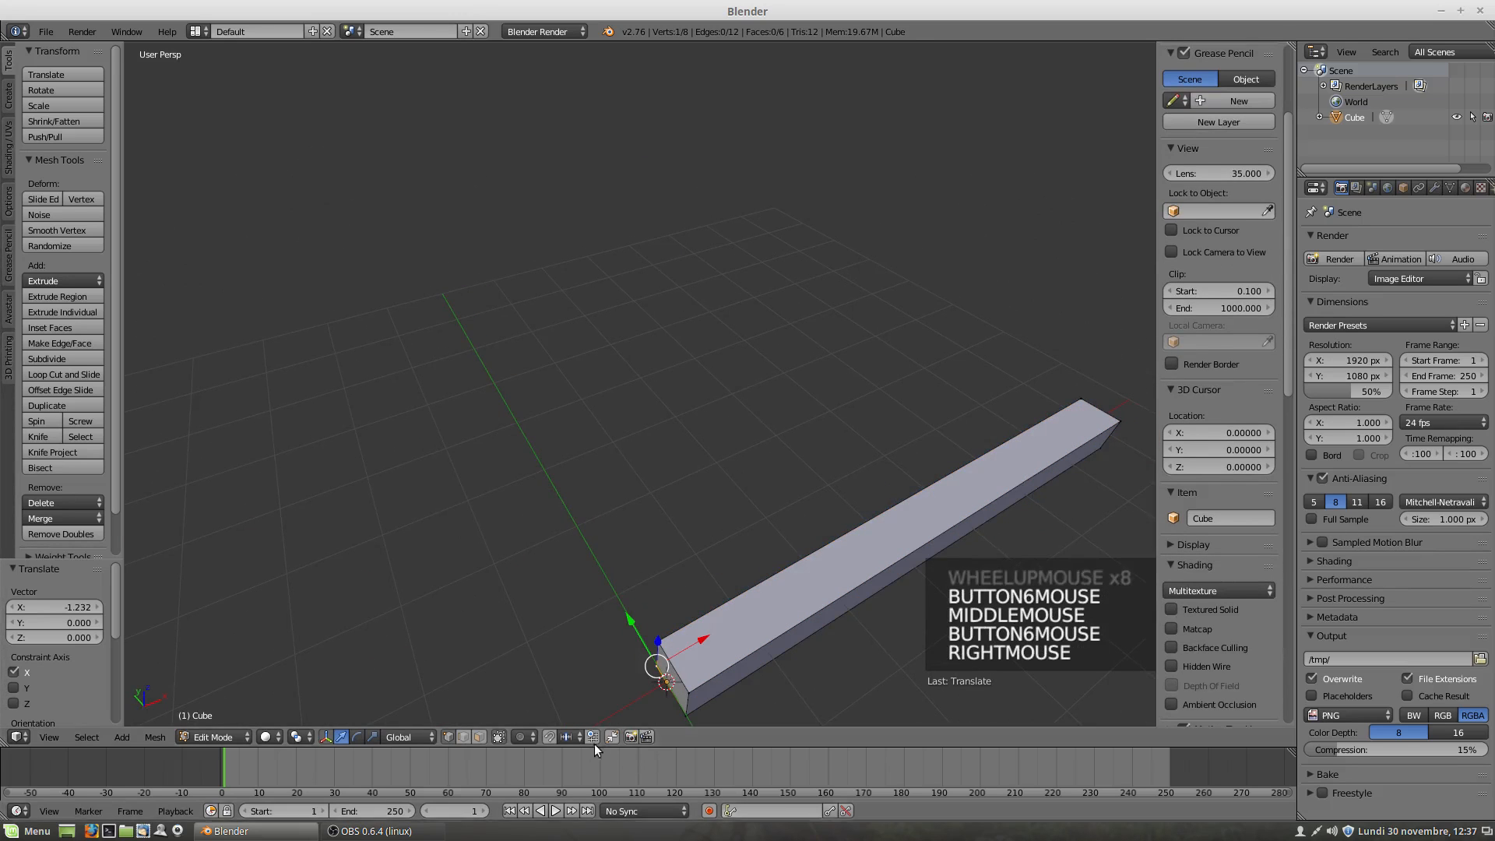
left_click(479, 738)
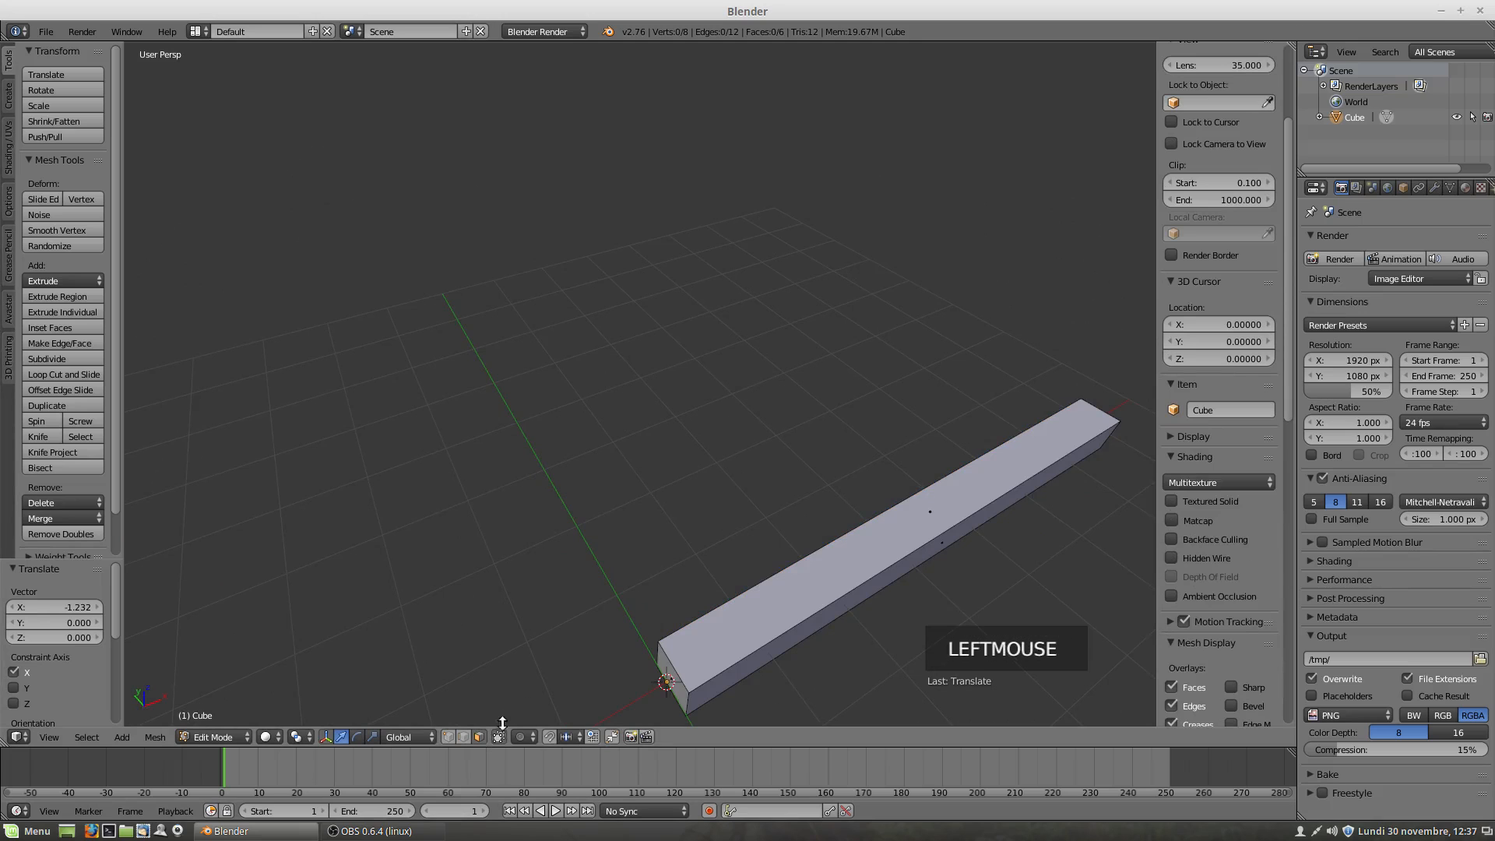
right_click(668, 683)
middle_click_drag(755, 677, 814, 476, "shift")
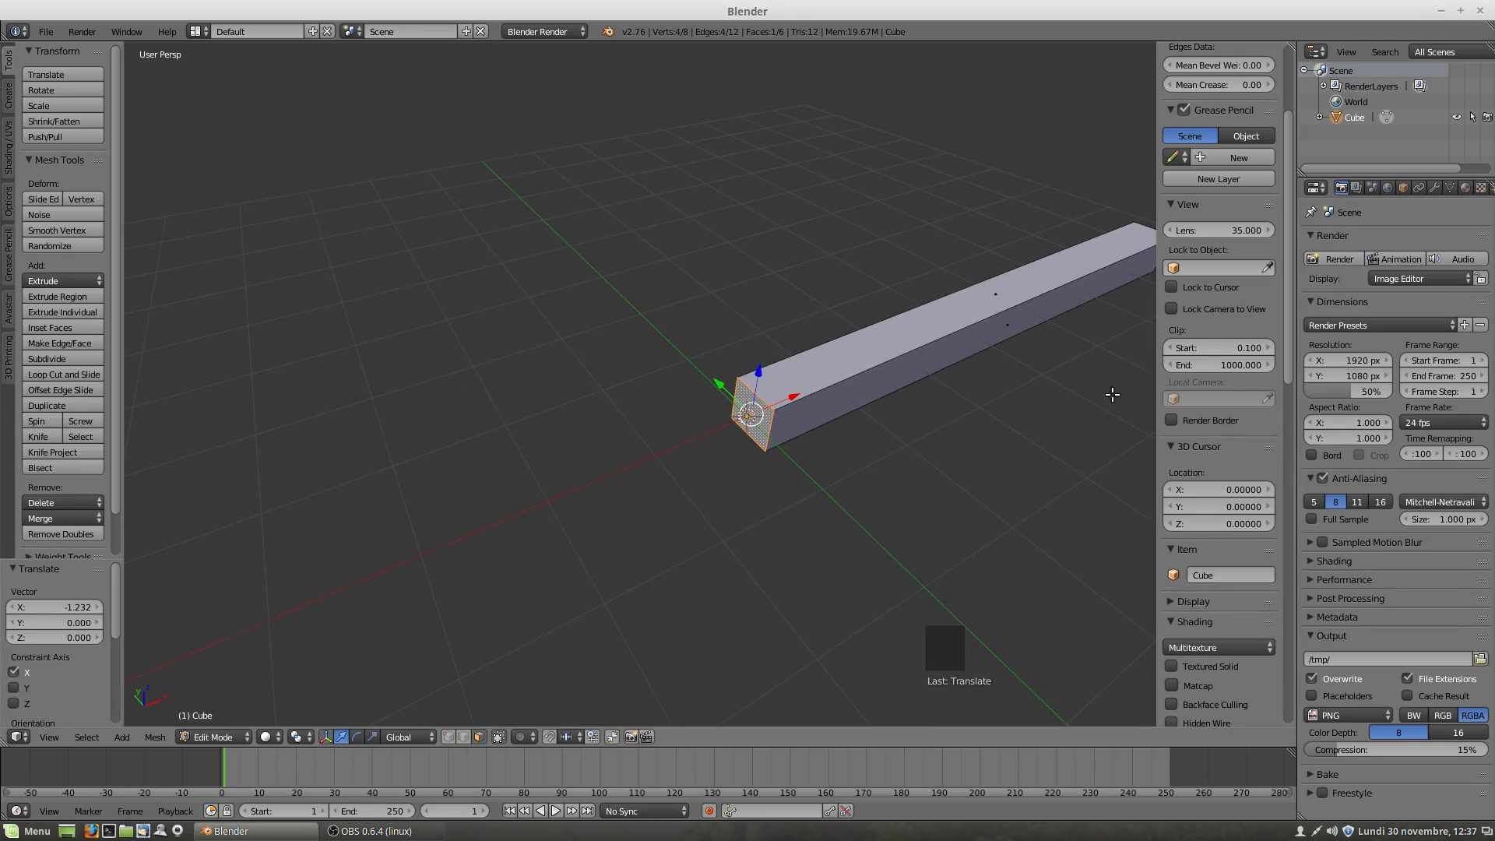
Step: Add a Subdivision Surface modifier to the bar and set its View subdivisions to 2
left_click(1435, 185)
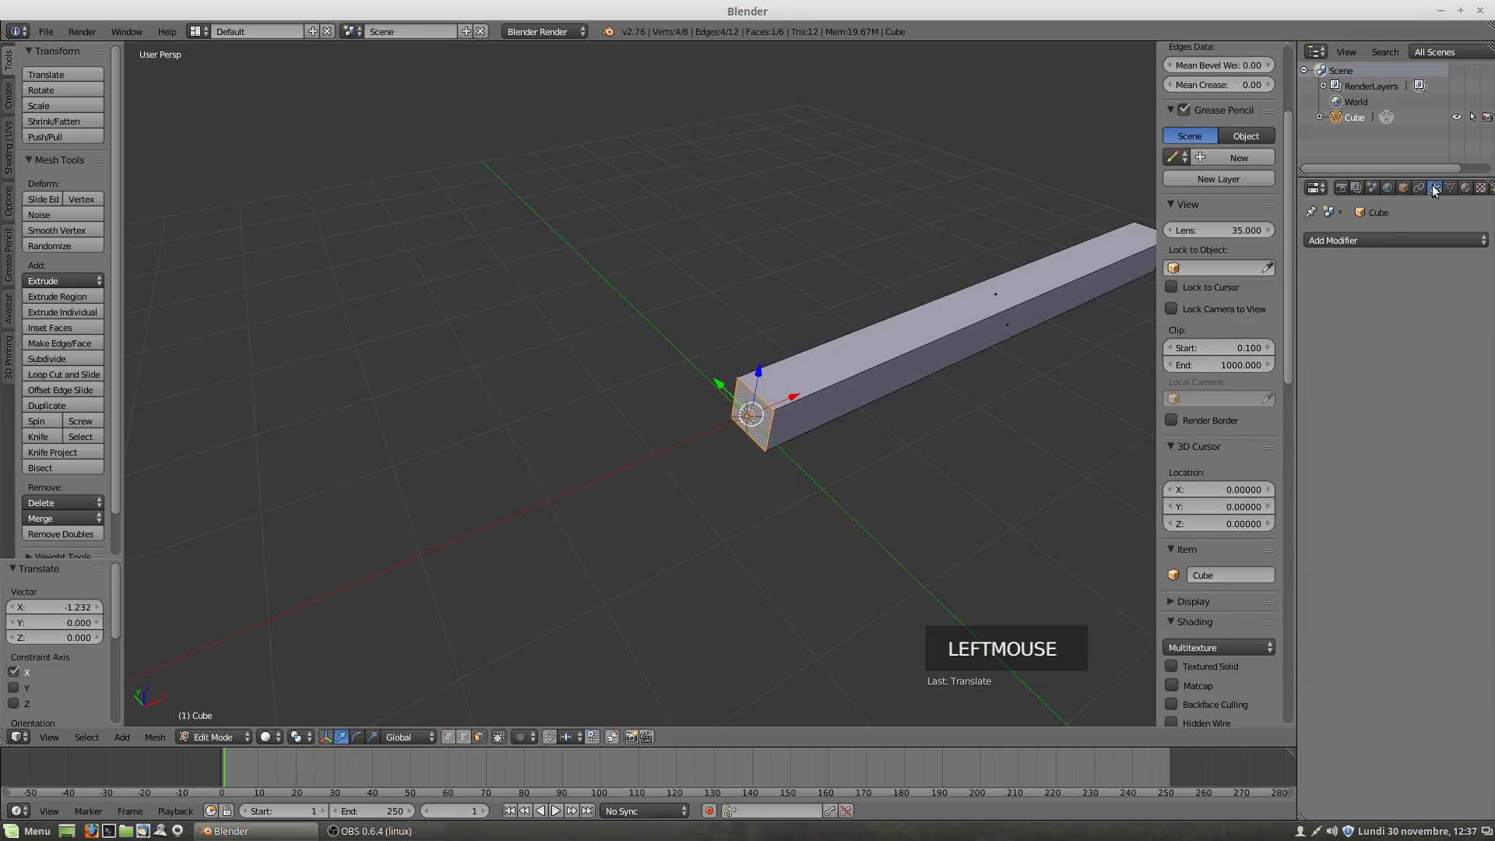
left_click(1360, 236)
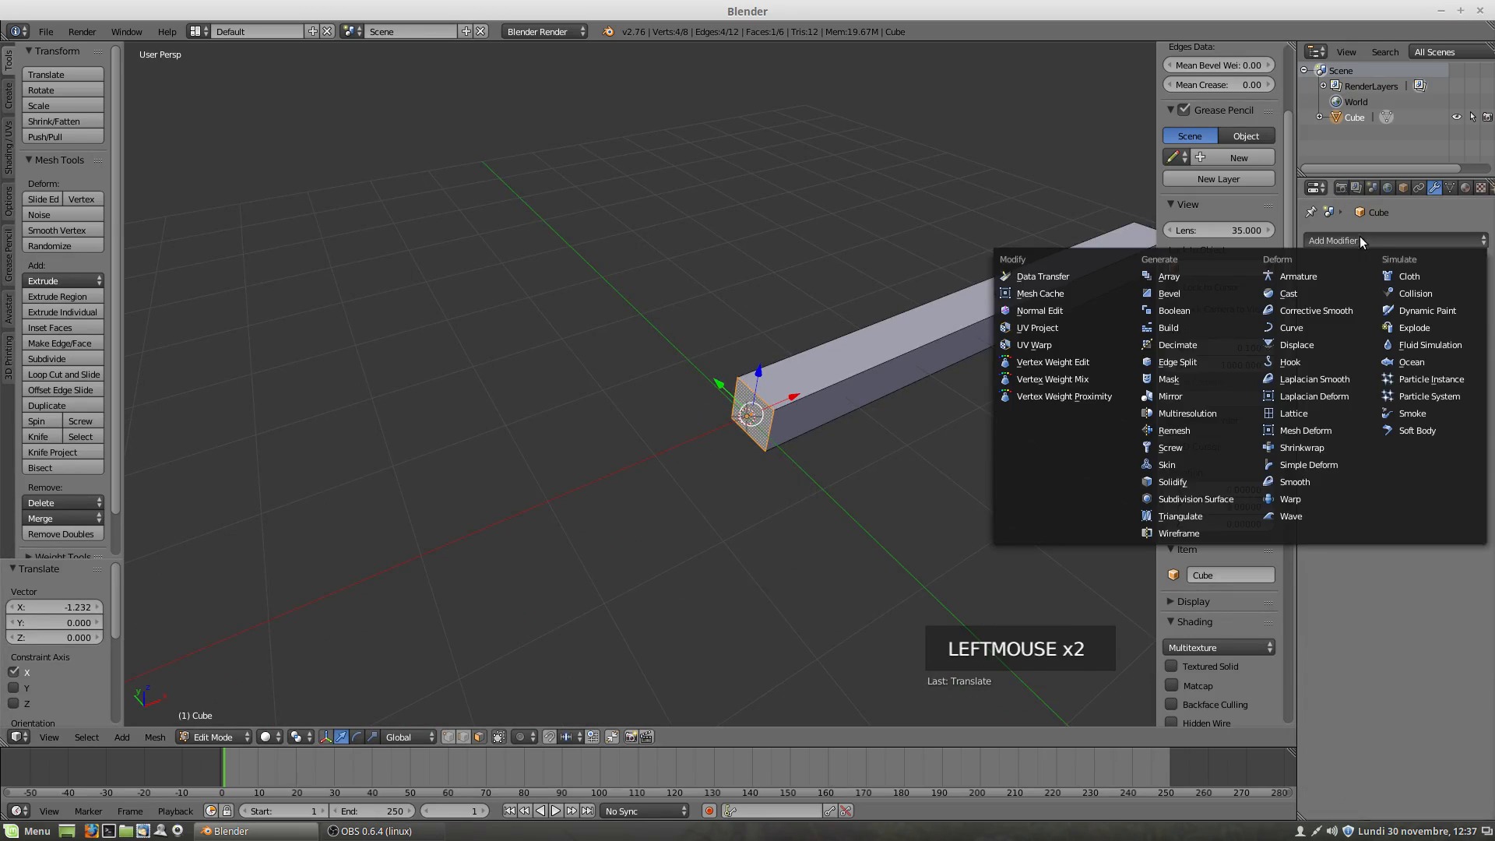
left_click(1212, 493)
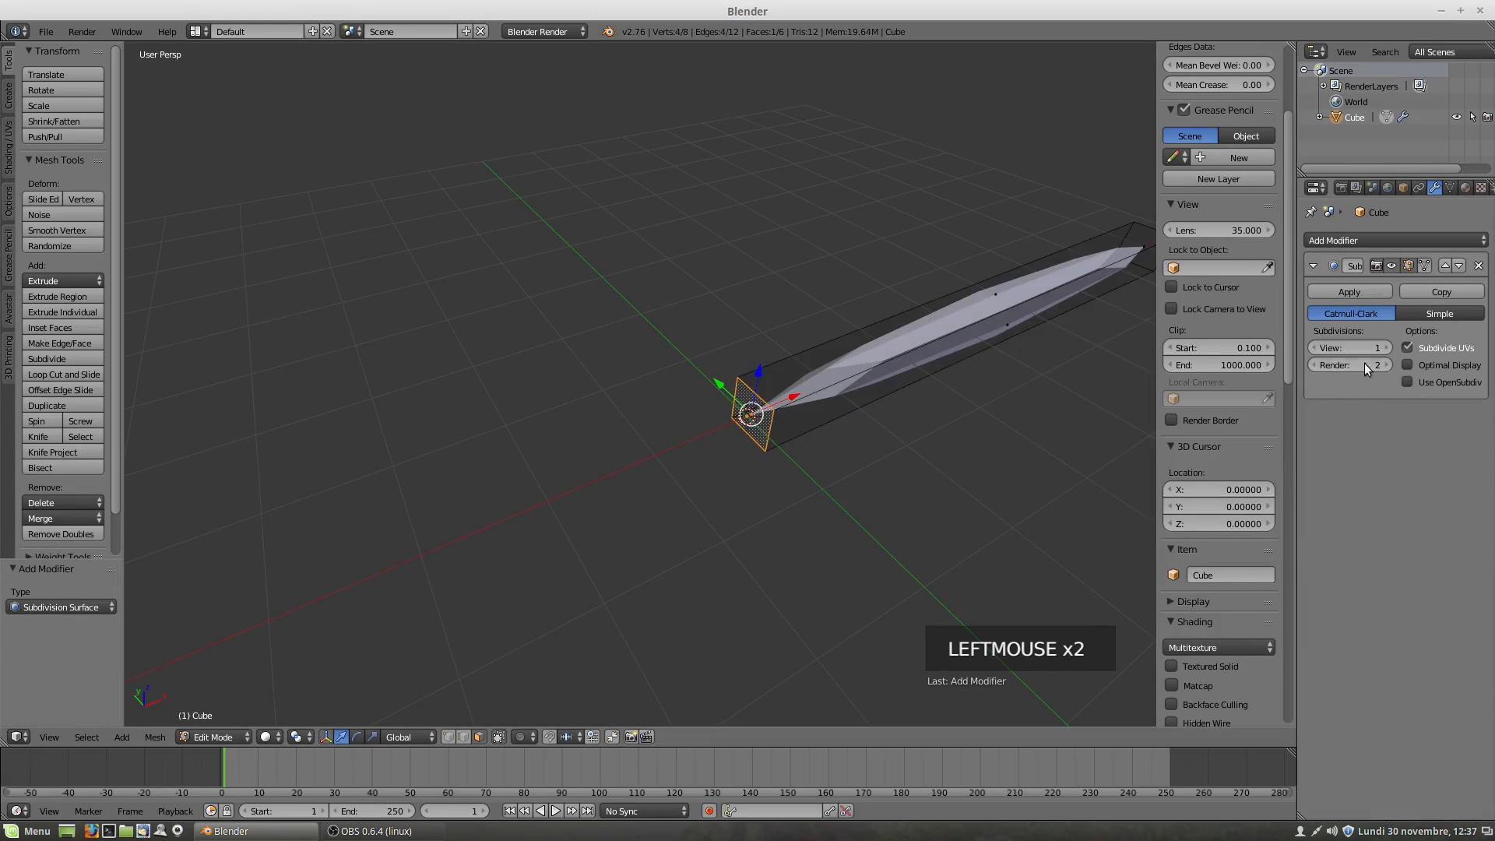
left_click(1386, 348)
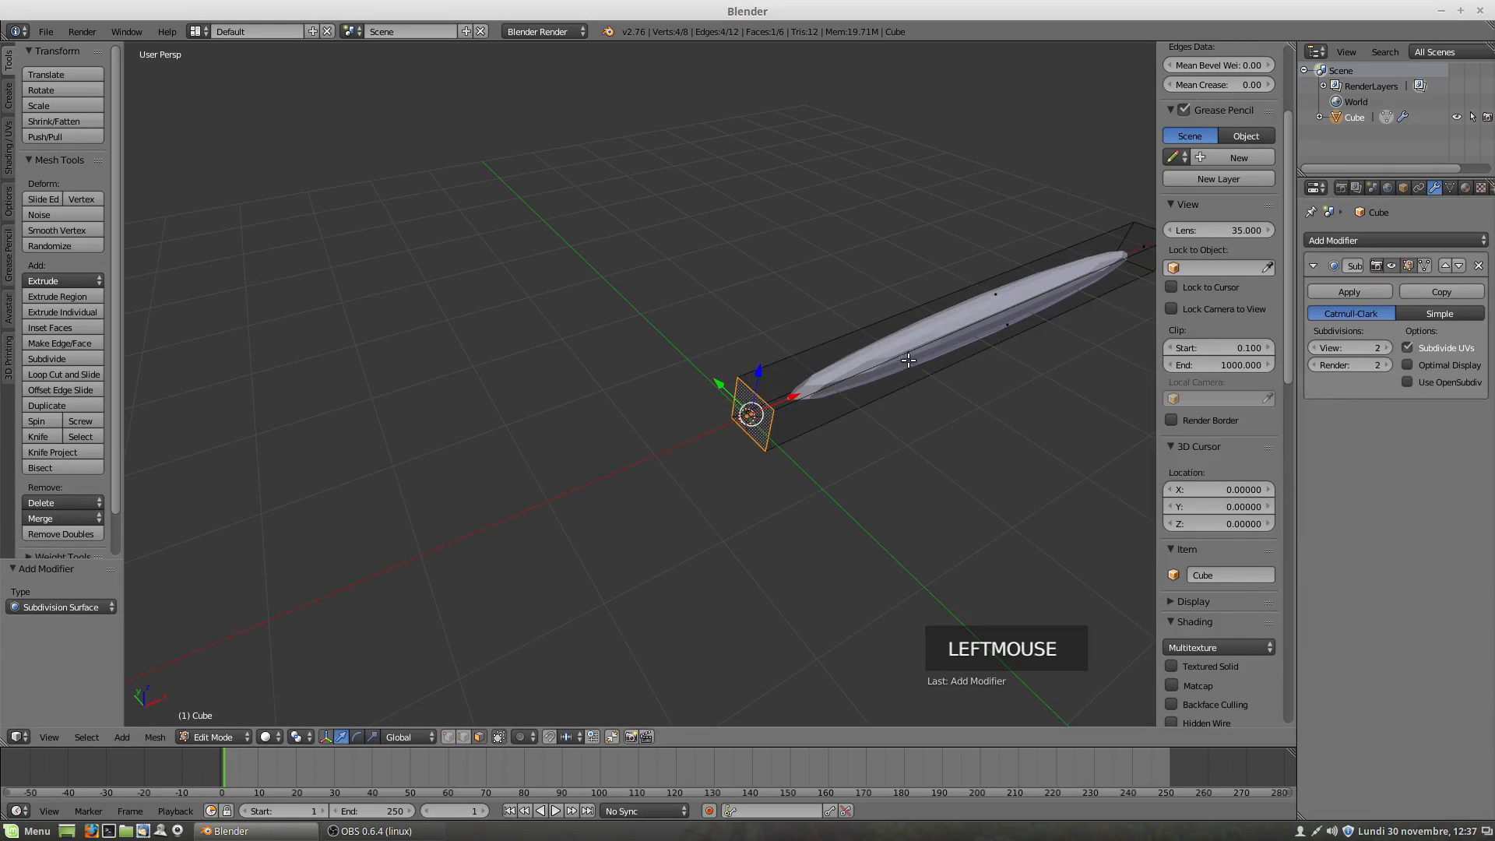
Step: Add two evenly spaced loop cuts across the bar's length without sliding them
key("ctrl+r")
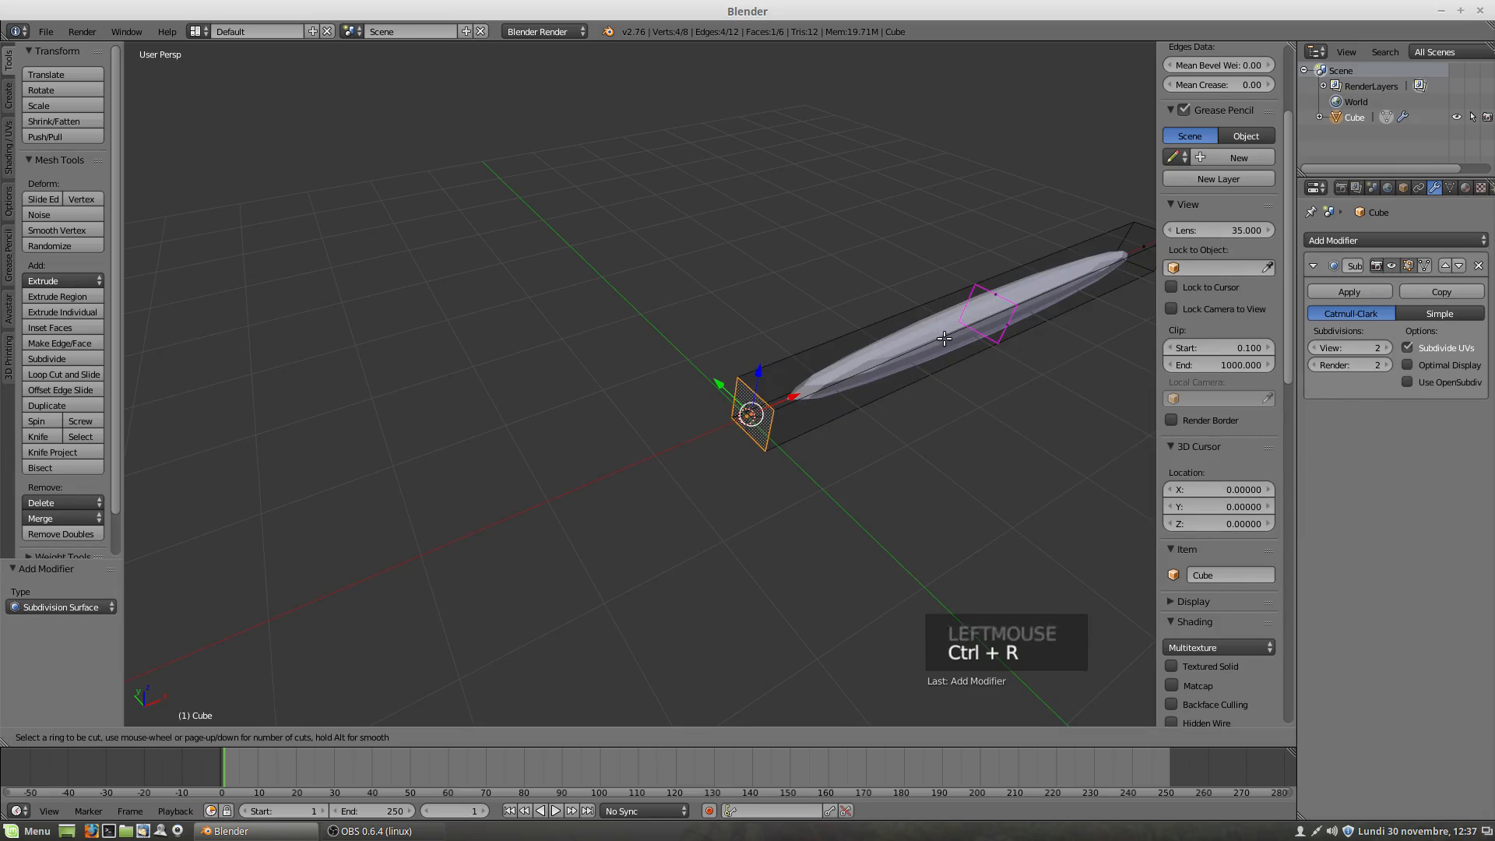
scroll(946, 336, "up", 1)
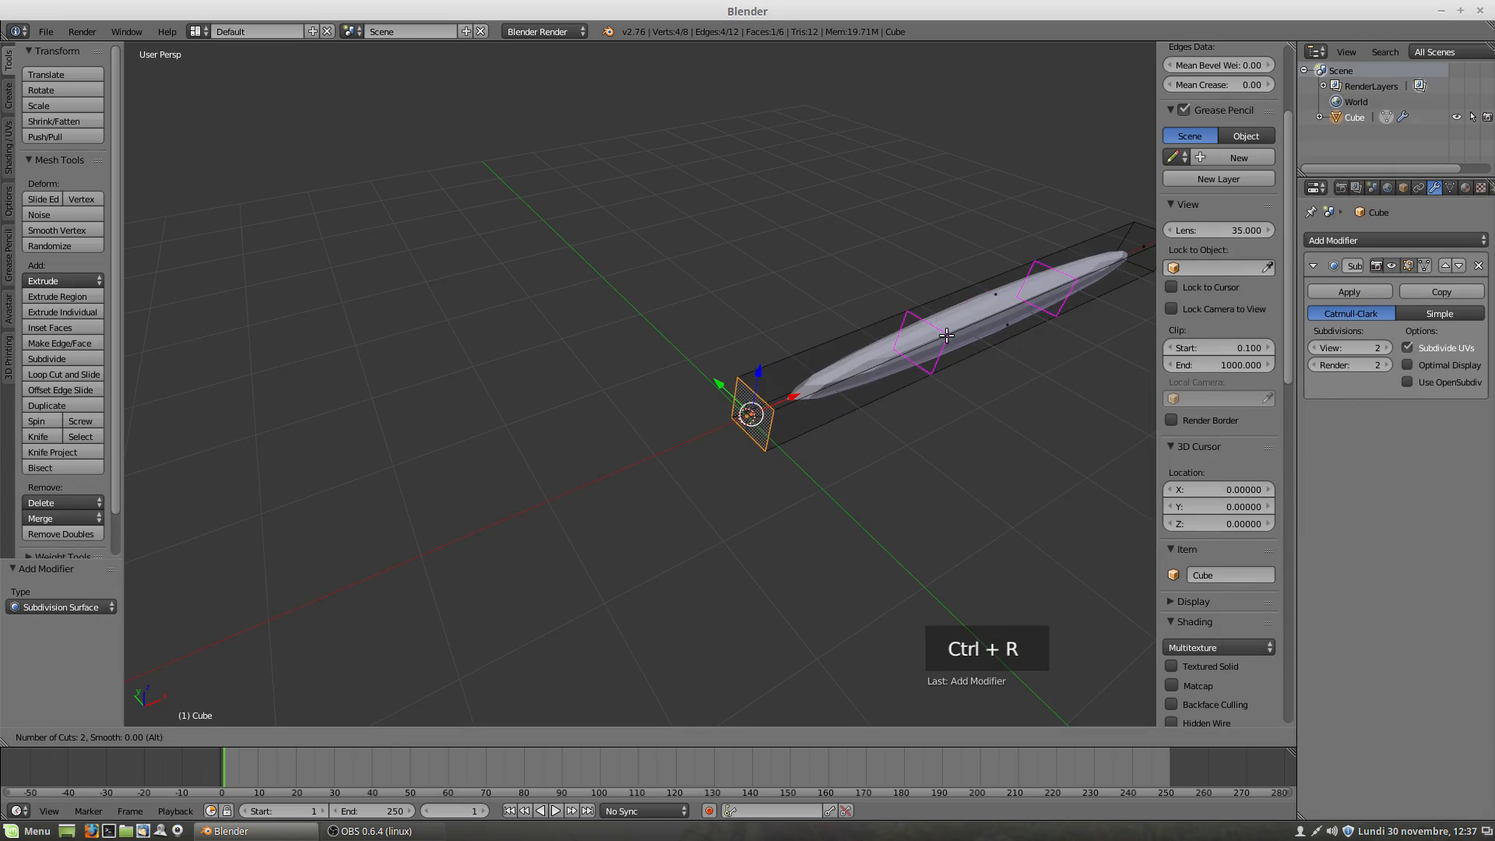
left_click(947, 334)
right_click(947, 335)
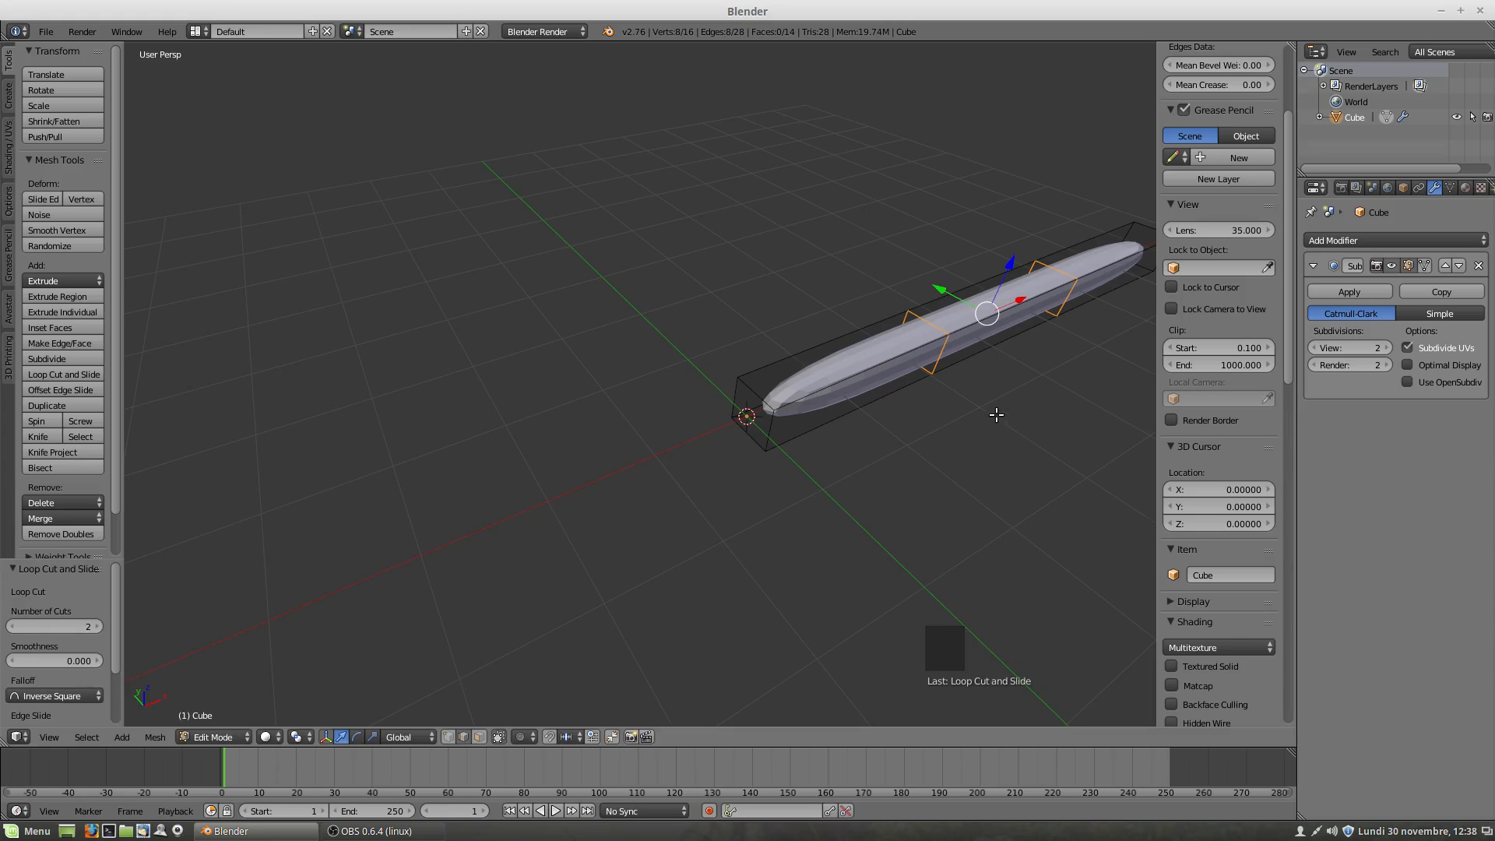
Step: Spread the two loop cuts towards the bar's ends by scaling them about 2.8 times along X
key("s")
key("x")
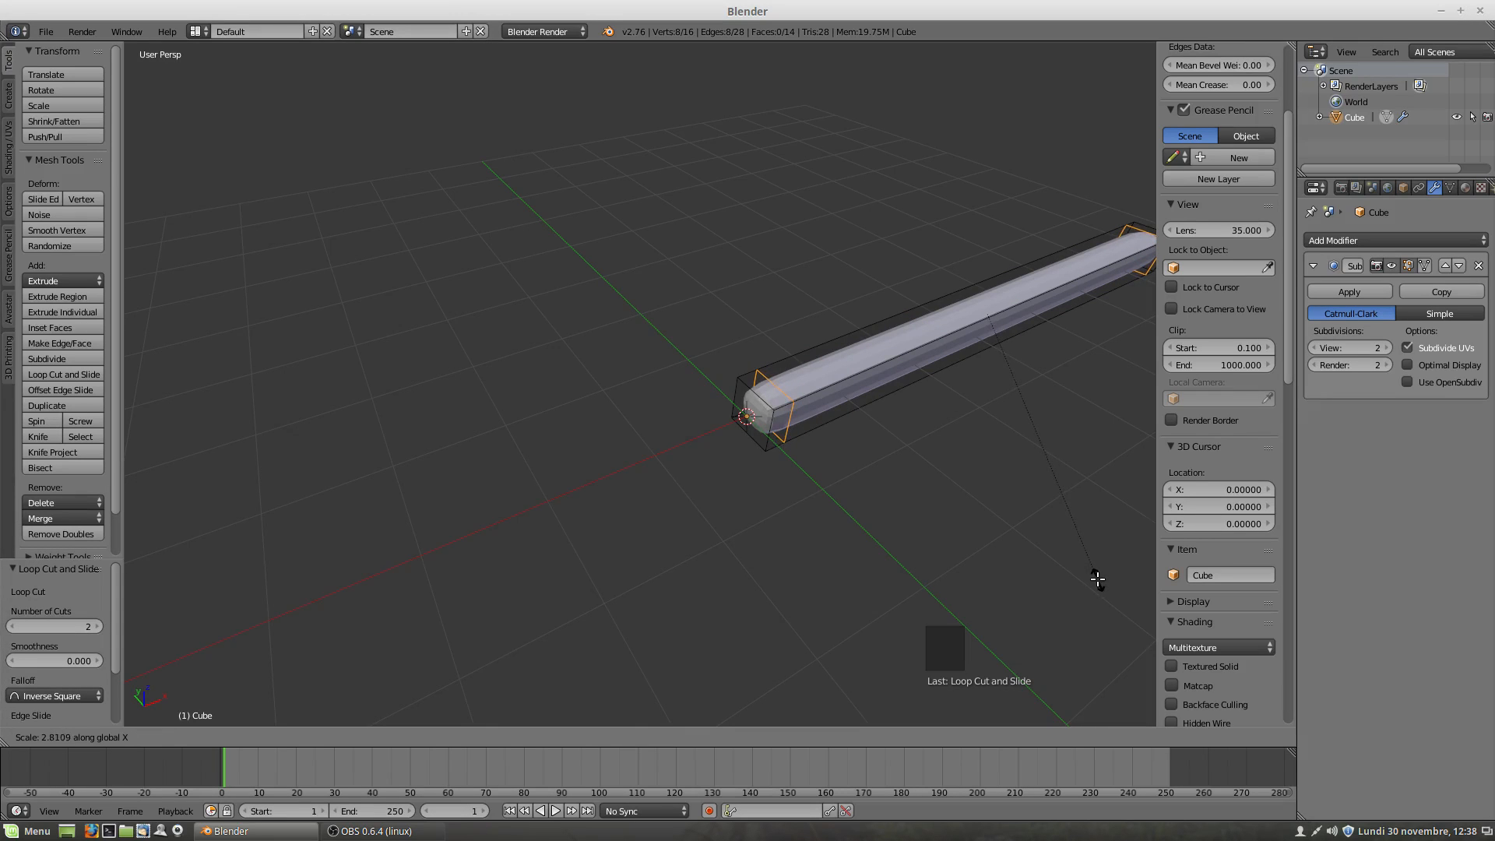
left_click(1095, 575)
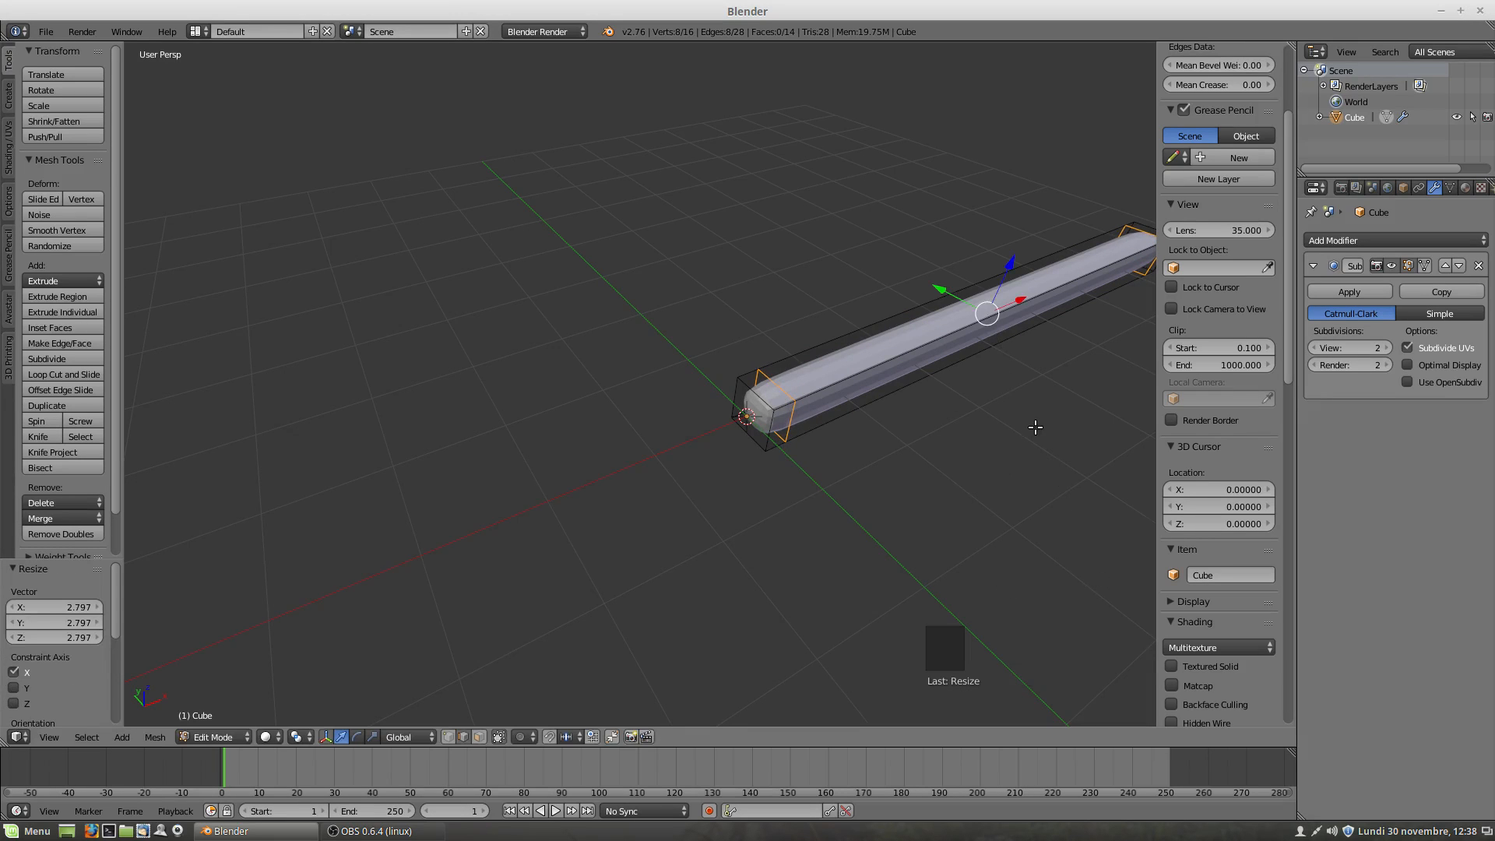
middle_click_drag(1036, 427, 700, 492, "shift")
middle_click_drag(824, 423, 838, 465)
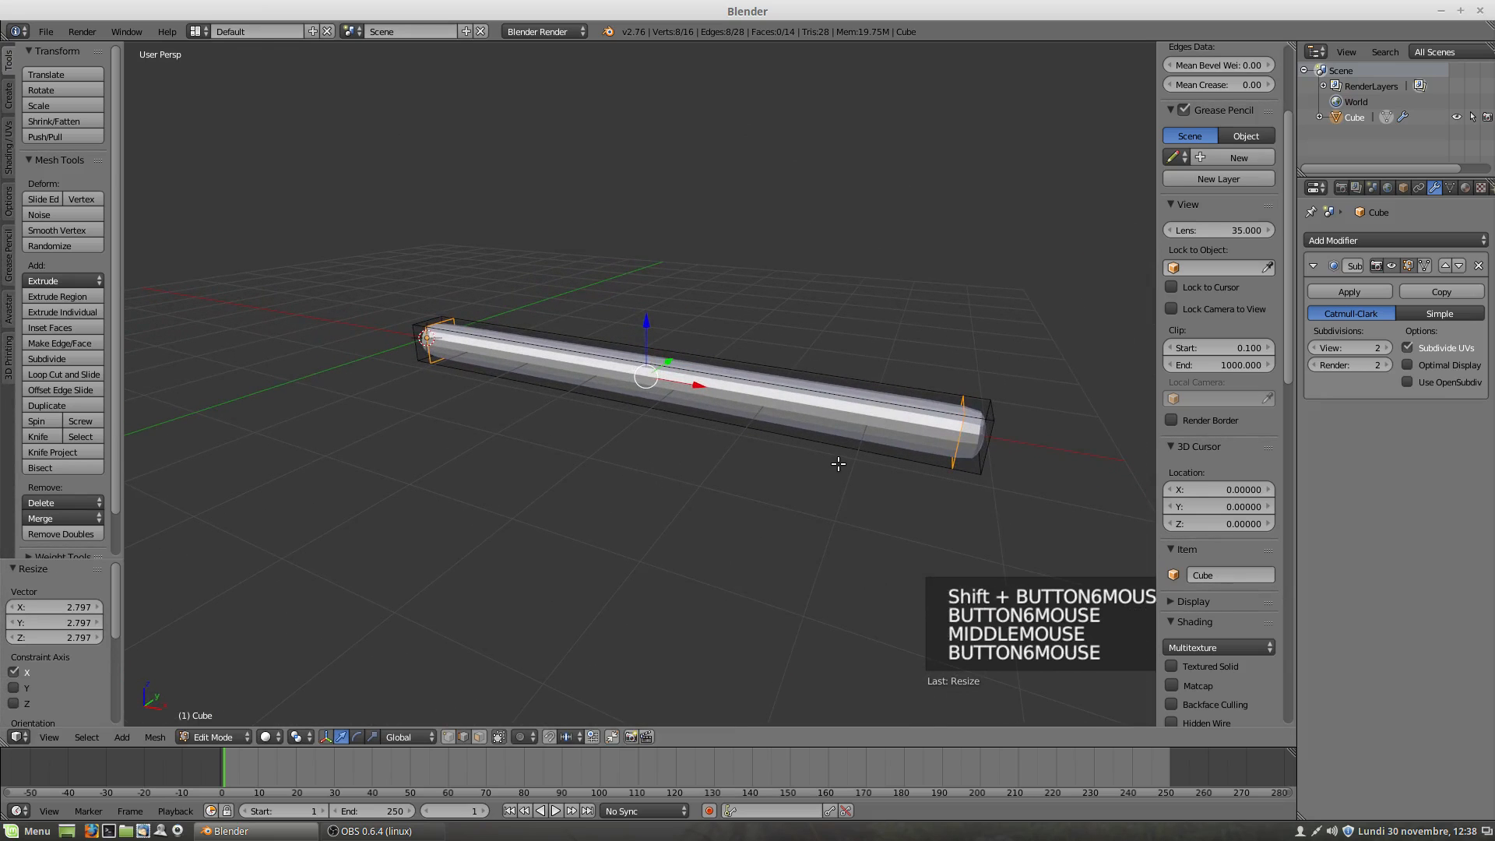
key("s")
key("s")
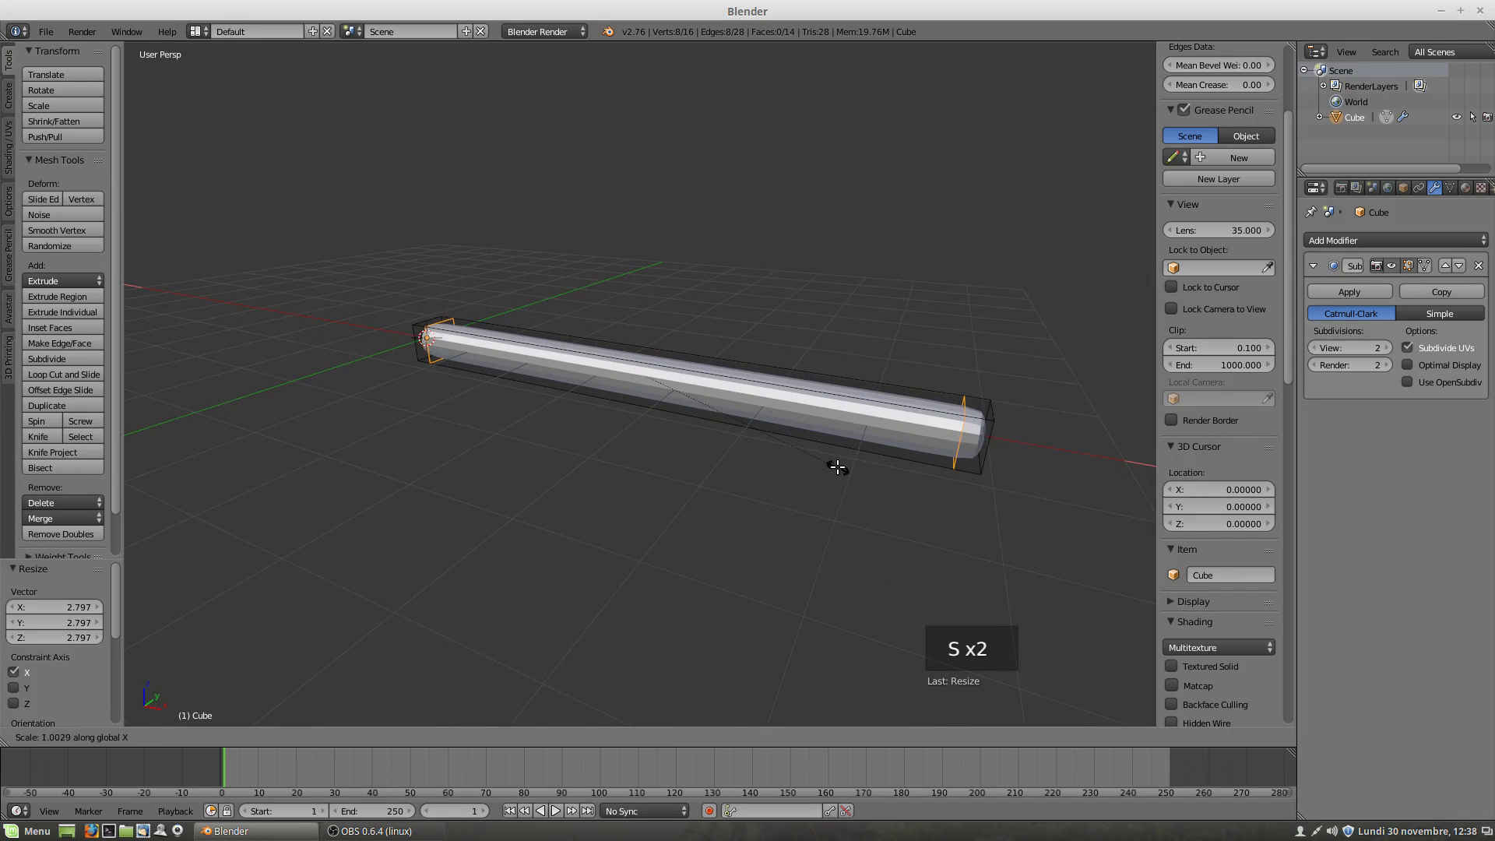
left_click(837, 468)
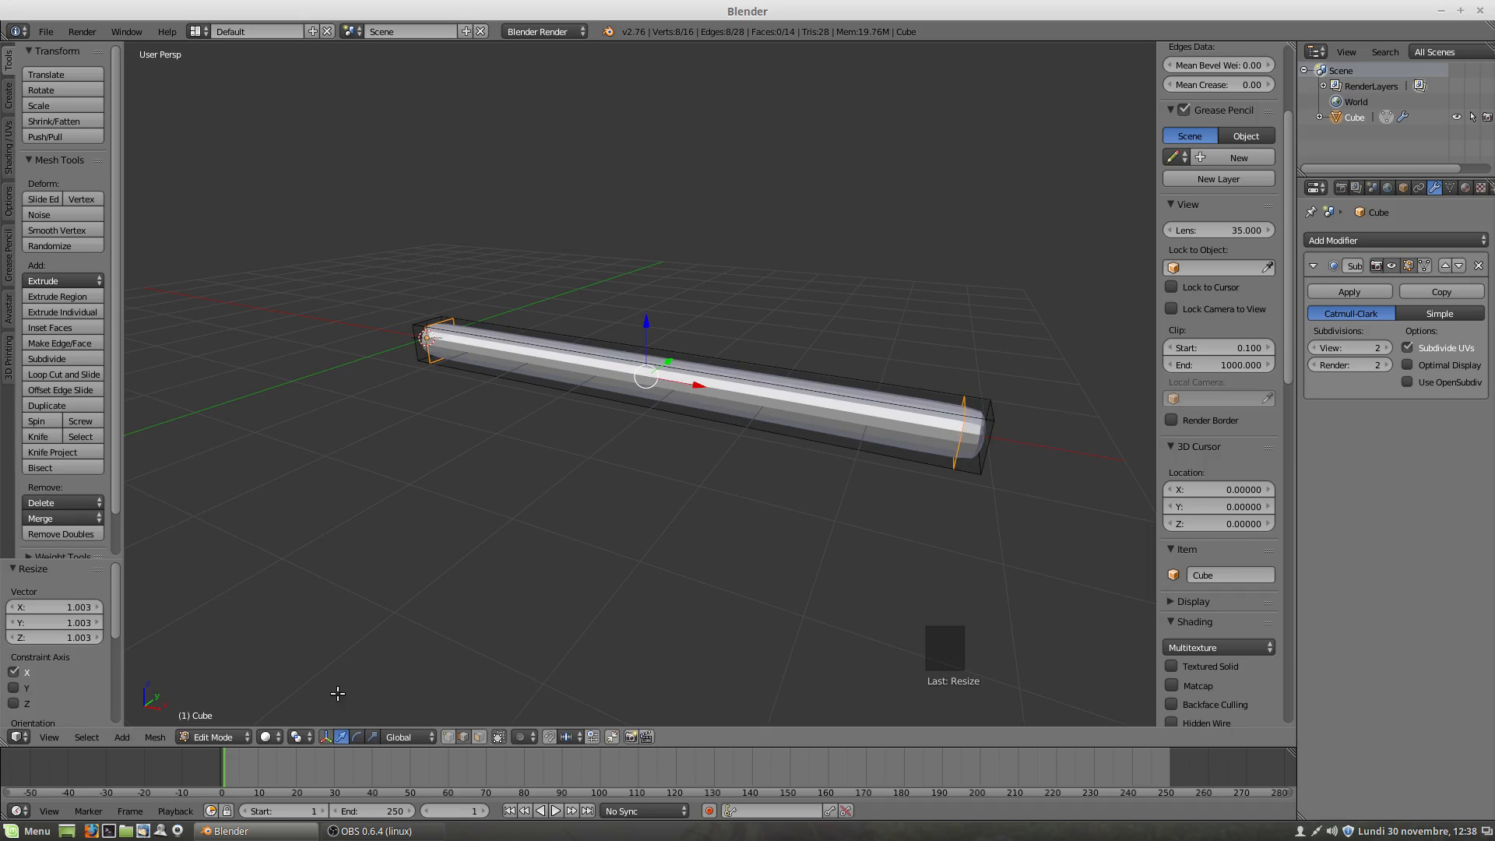
Step: Apply smooth shading to the bar in Object Mode and return to Edit Mode
left_click(222, 737)
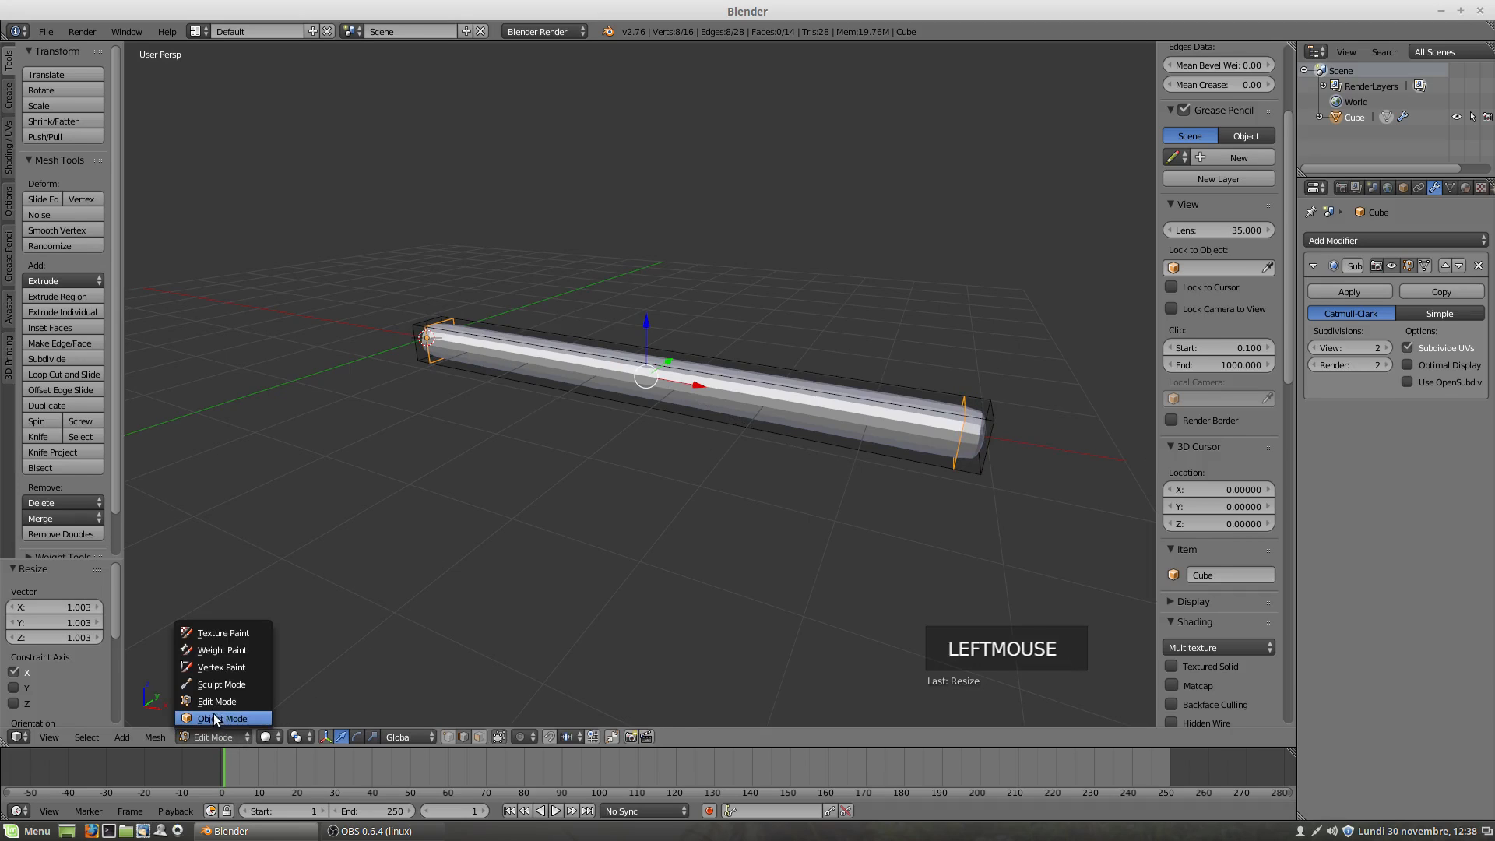
left_click(213, 714)
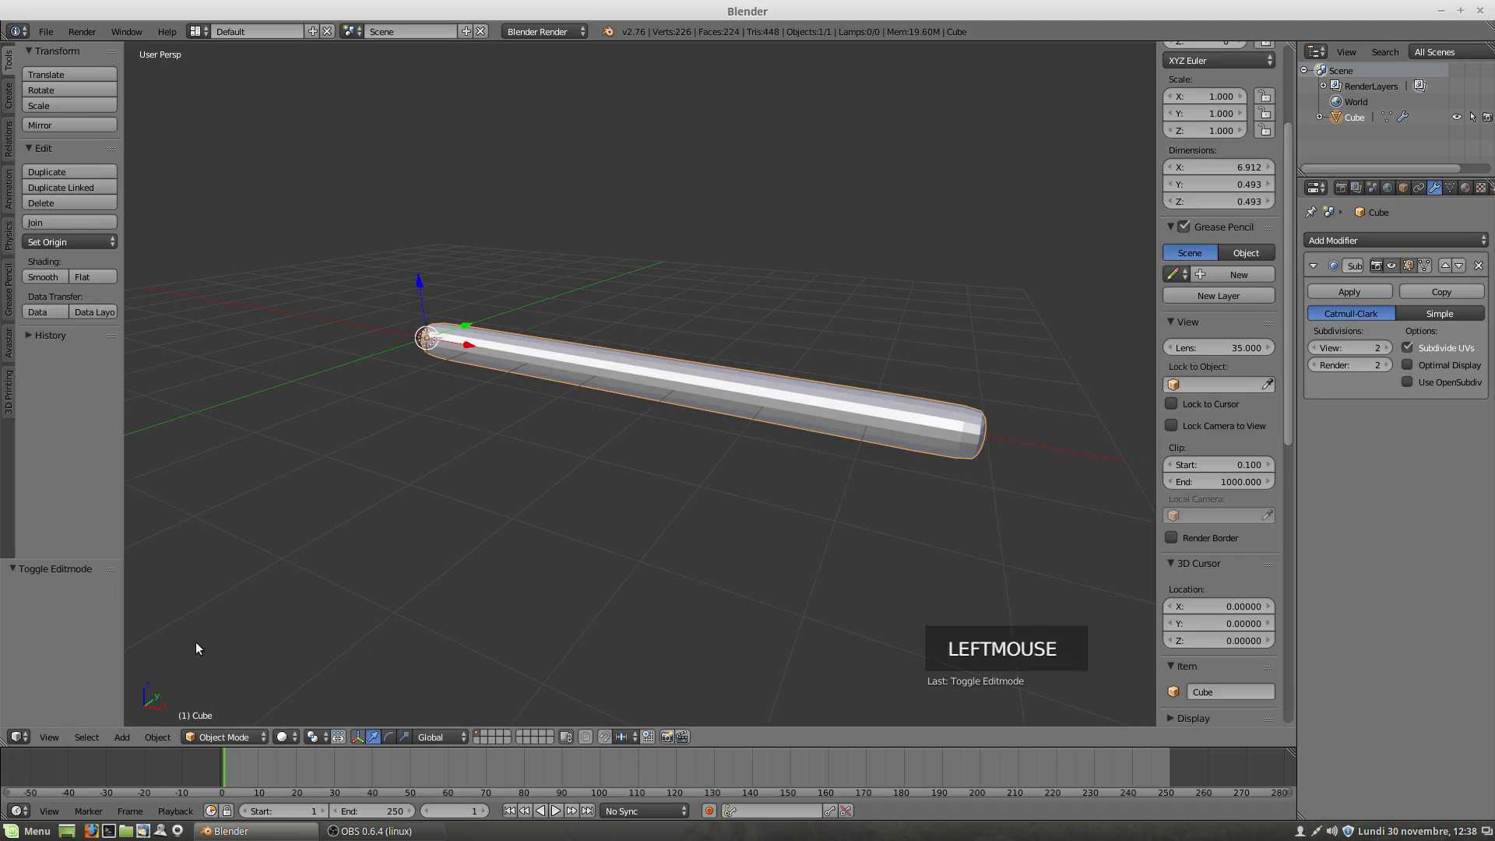
left_click(41, 272)
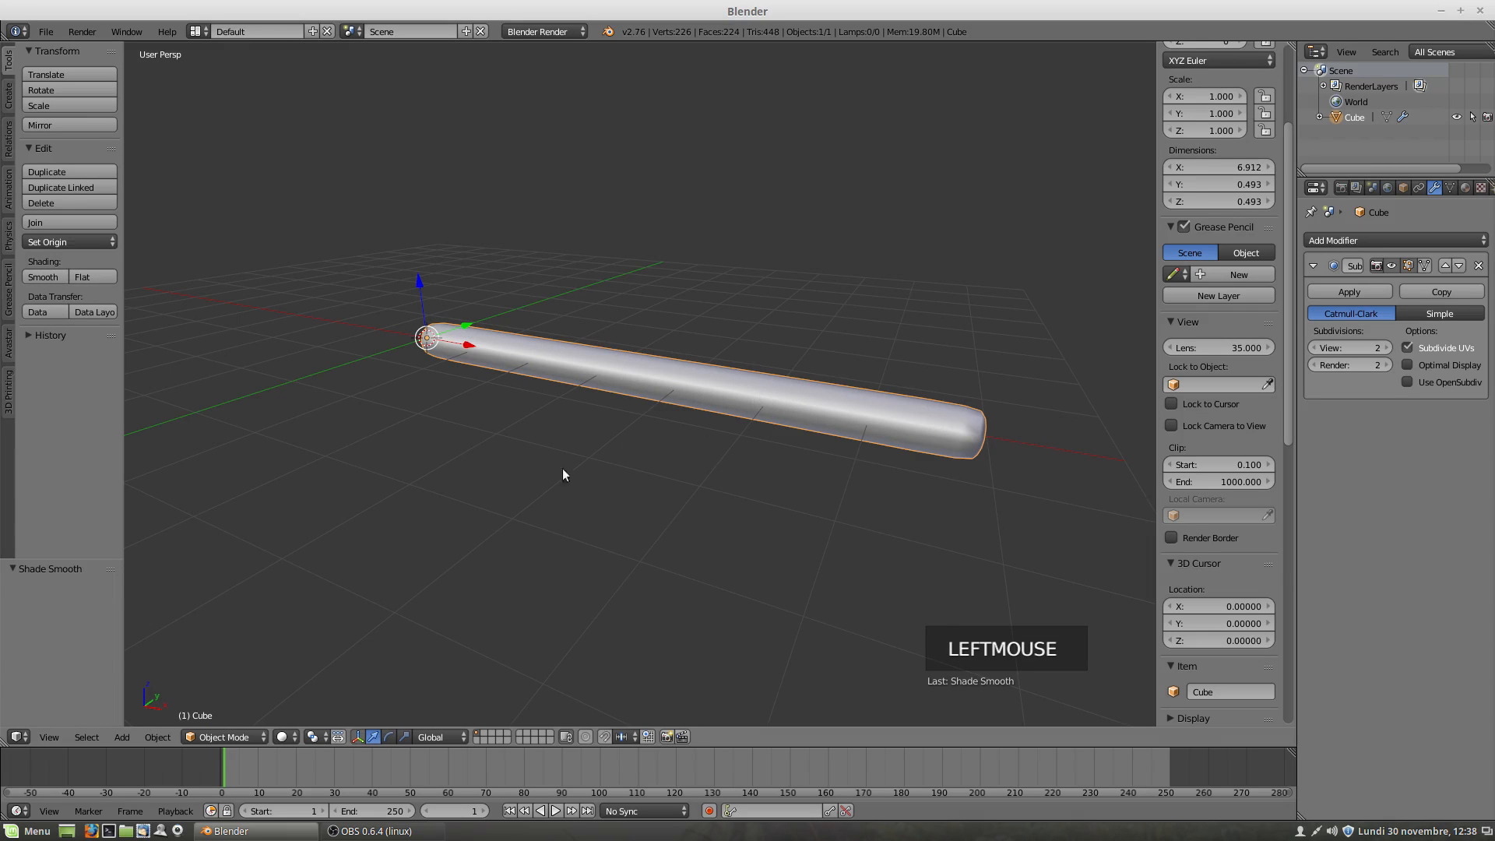
left_click(213, 740)
left_click(221, 704)
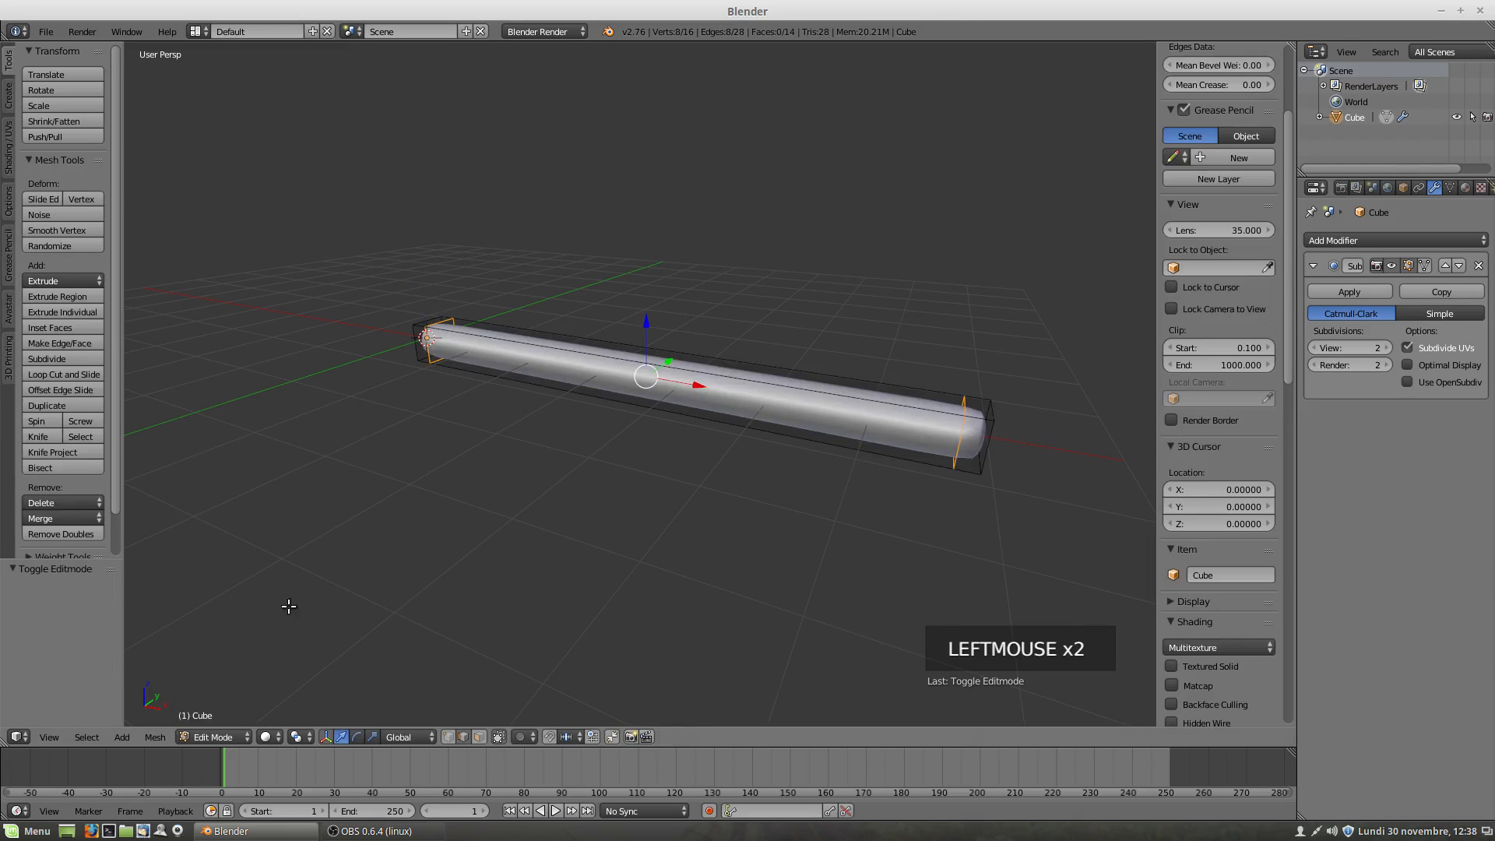
Step: Select the bar's end face at the origin in face selection and set the Subdivision Surface's View subdivisions to 0
middle_click_drag(287, 604, 621, 444)
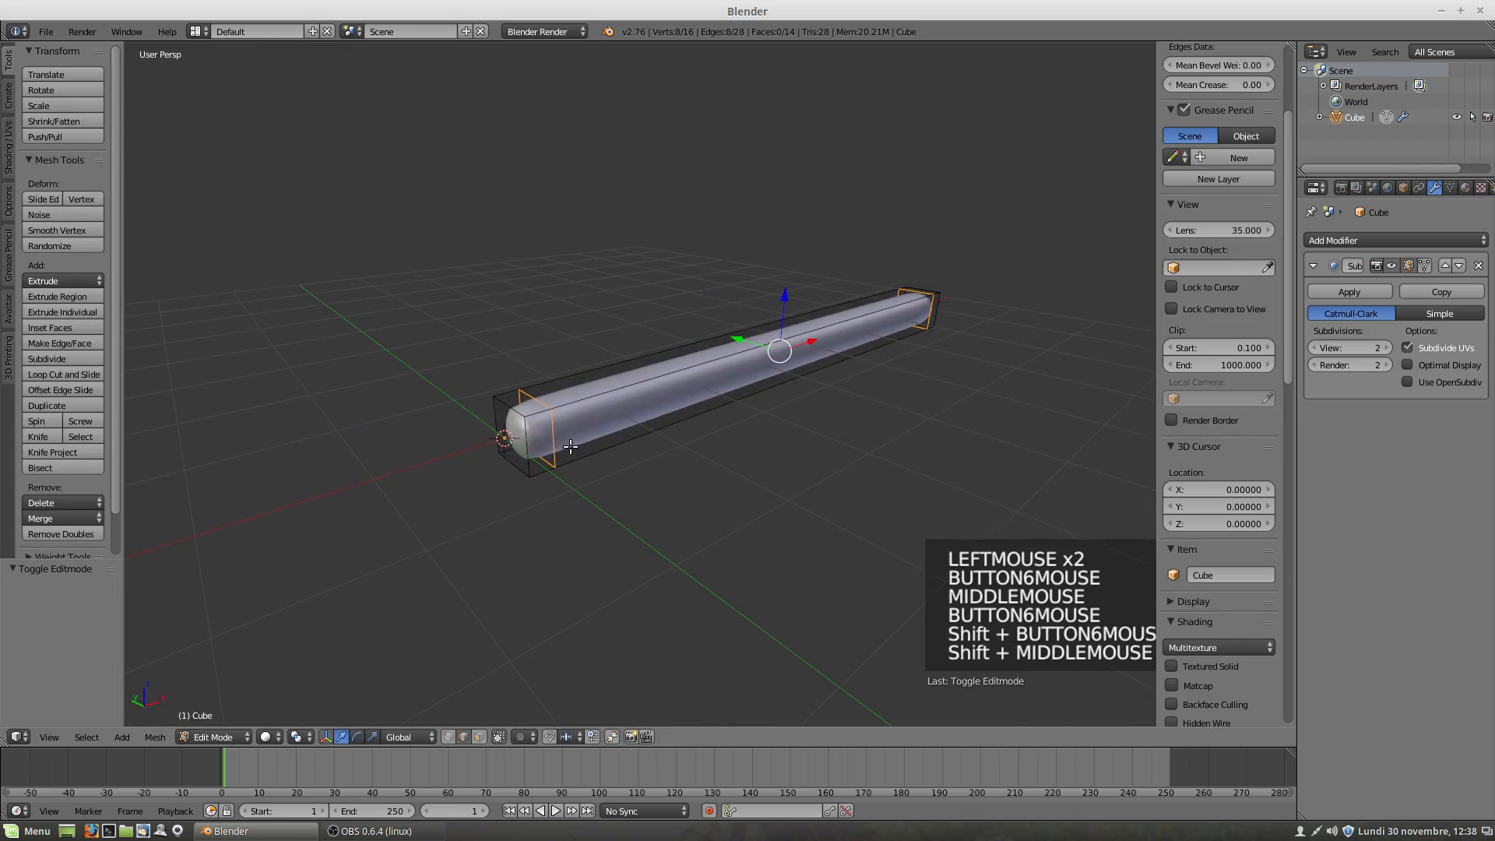
right_click(527, 438)
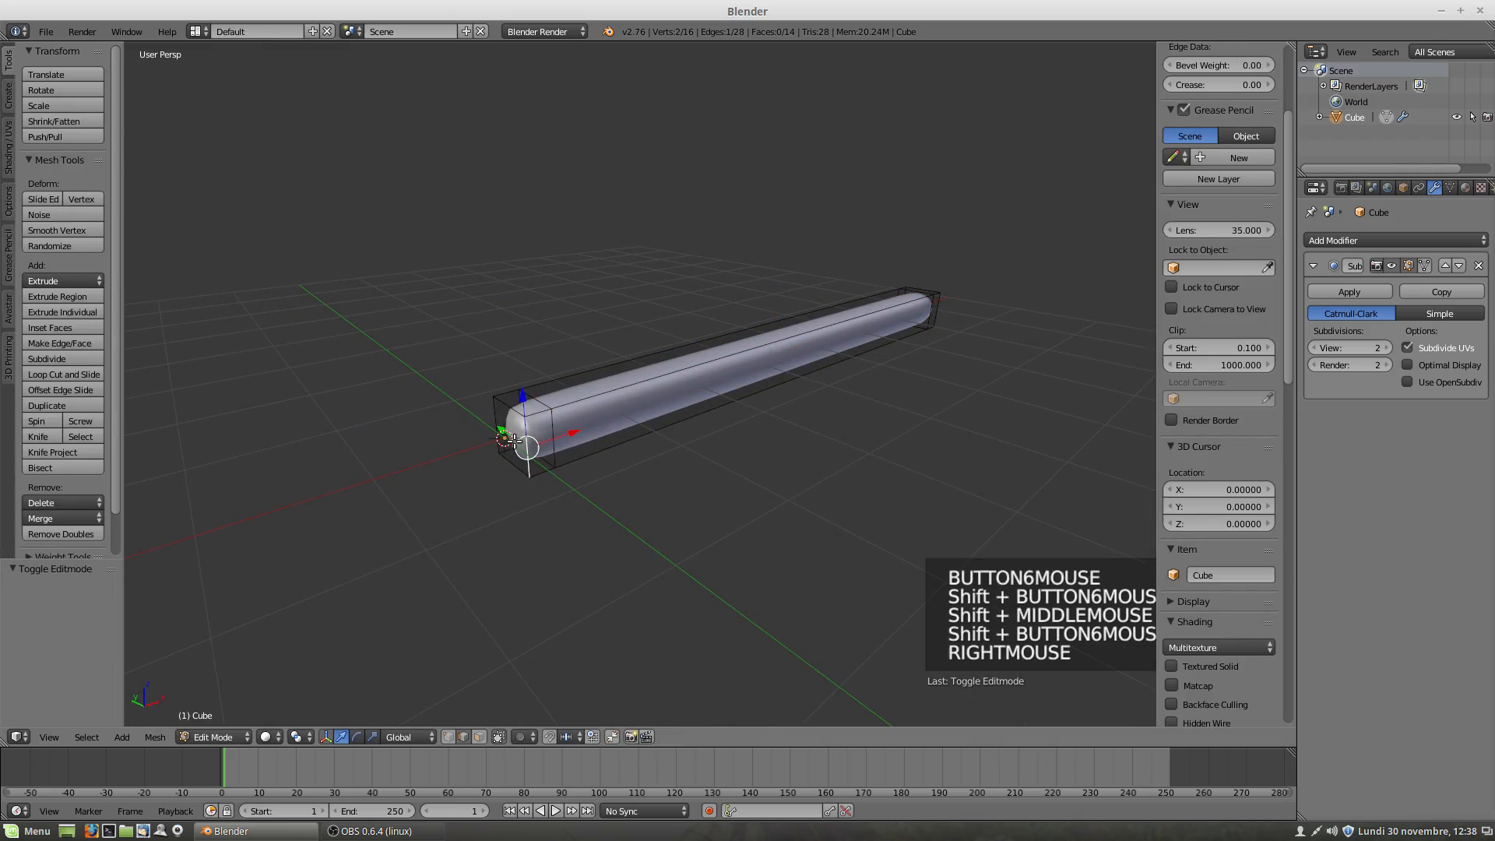
left_click(478, 737)
right_click(510, 436)
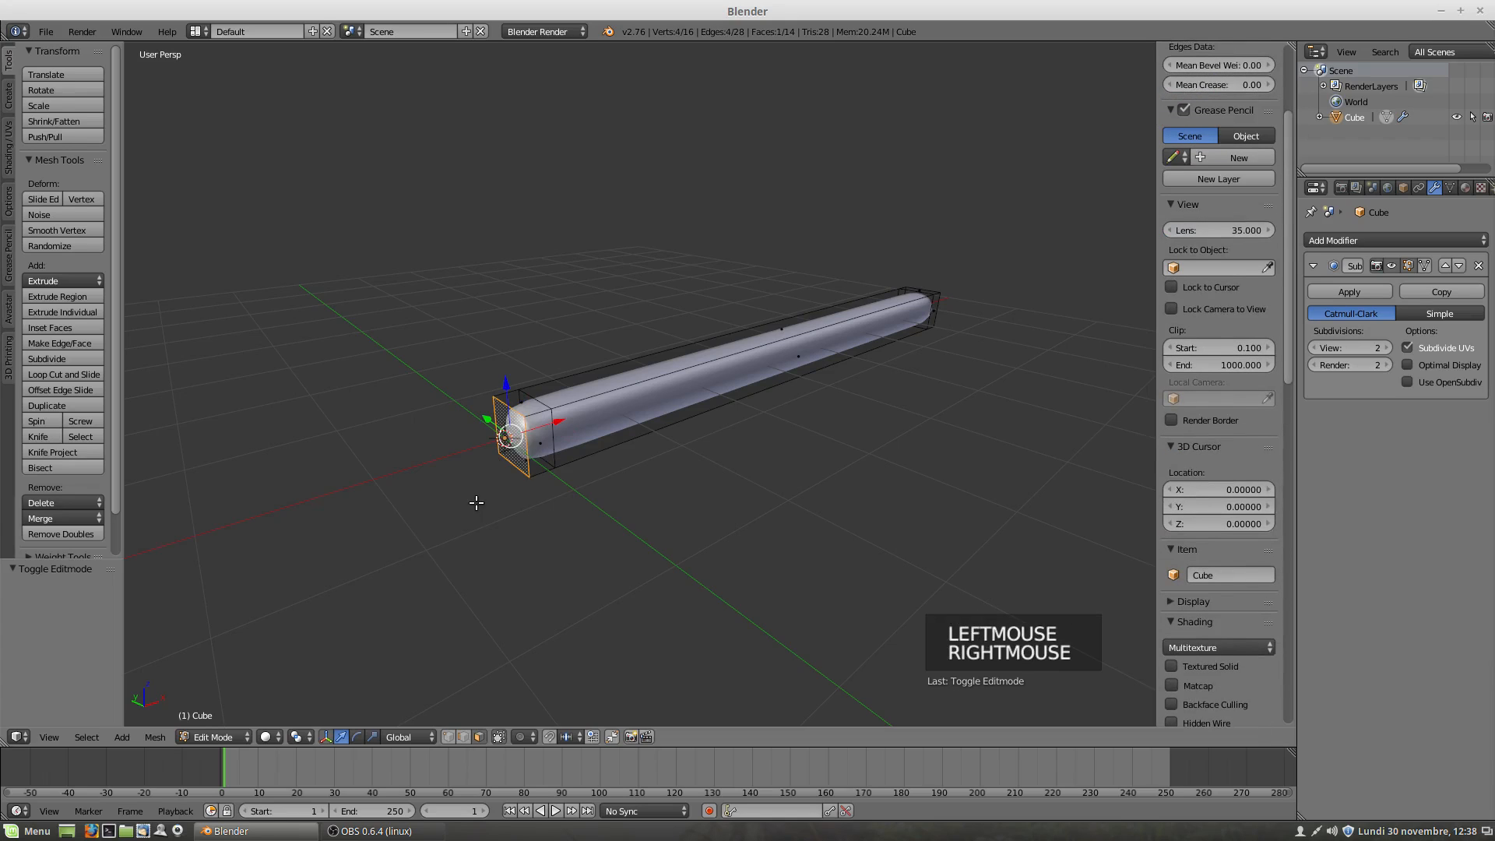
left_click(1314, 349)
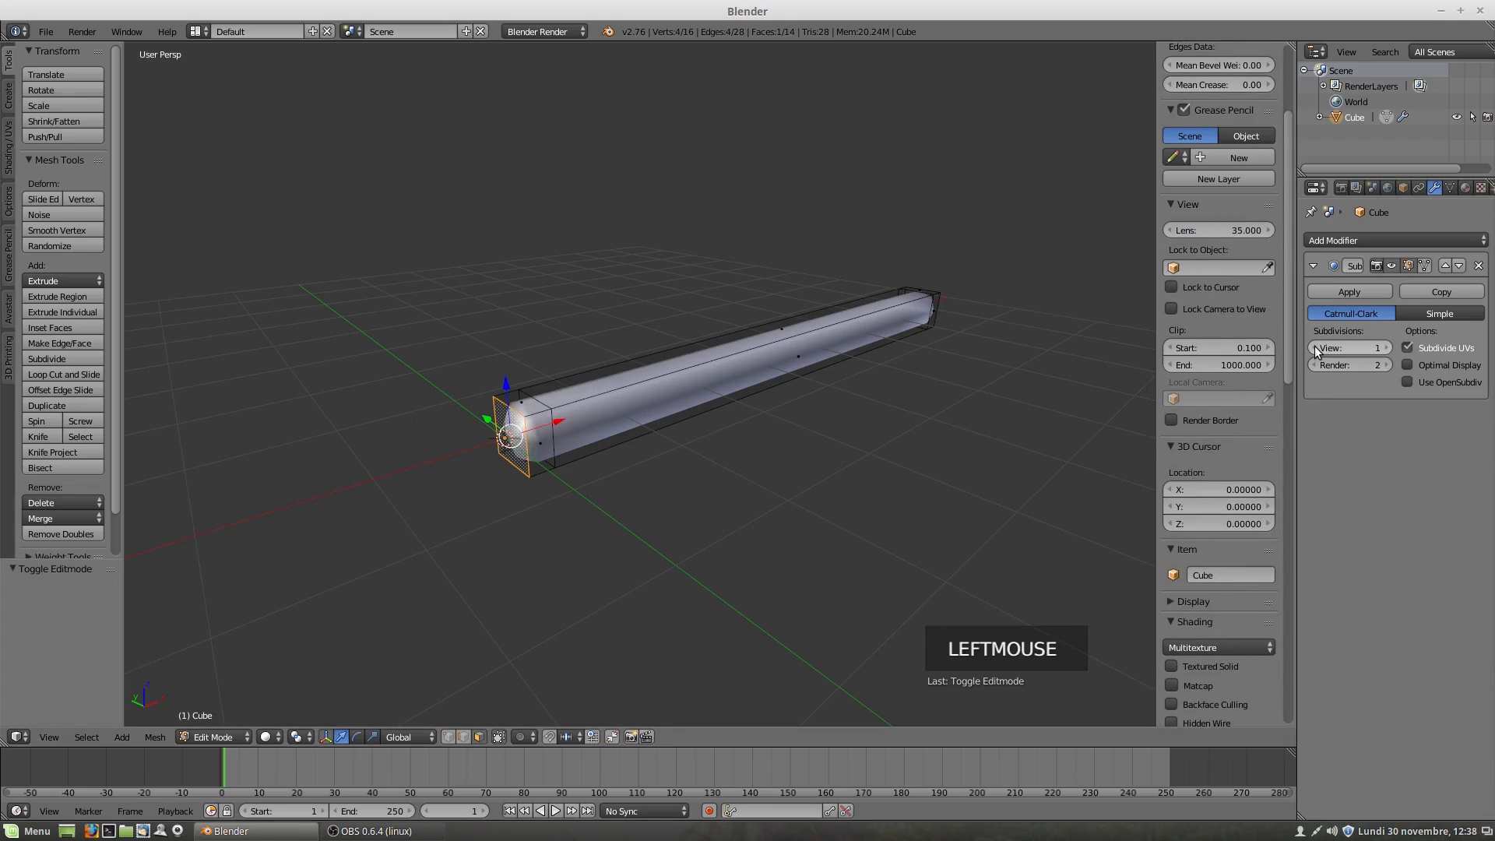
left_click(1315, 349)
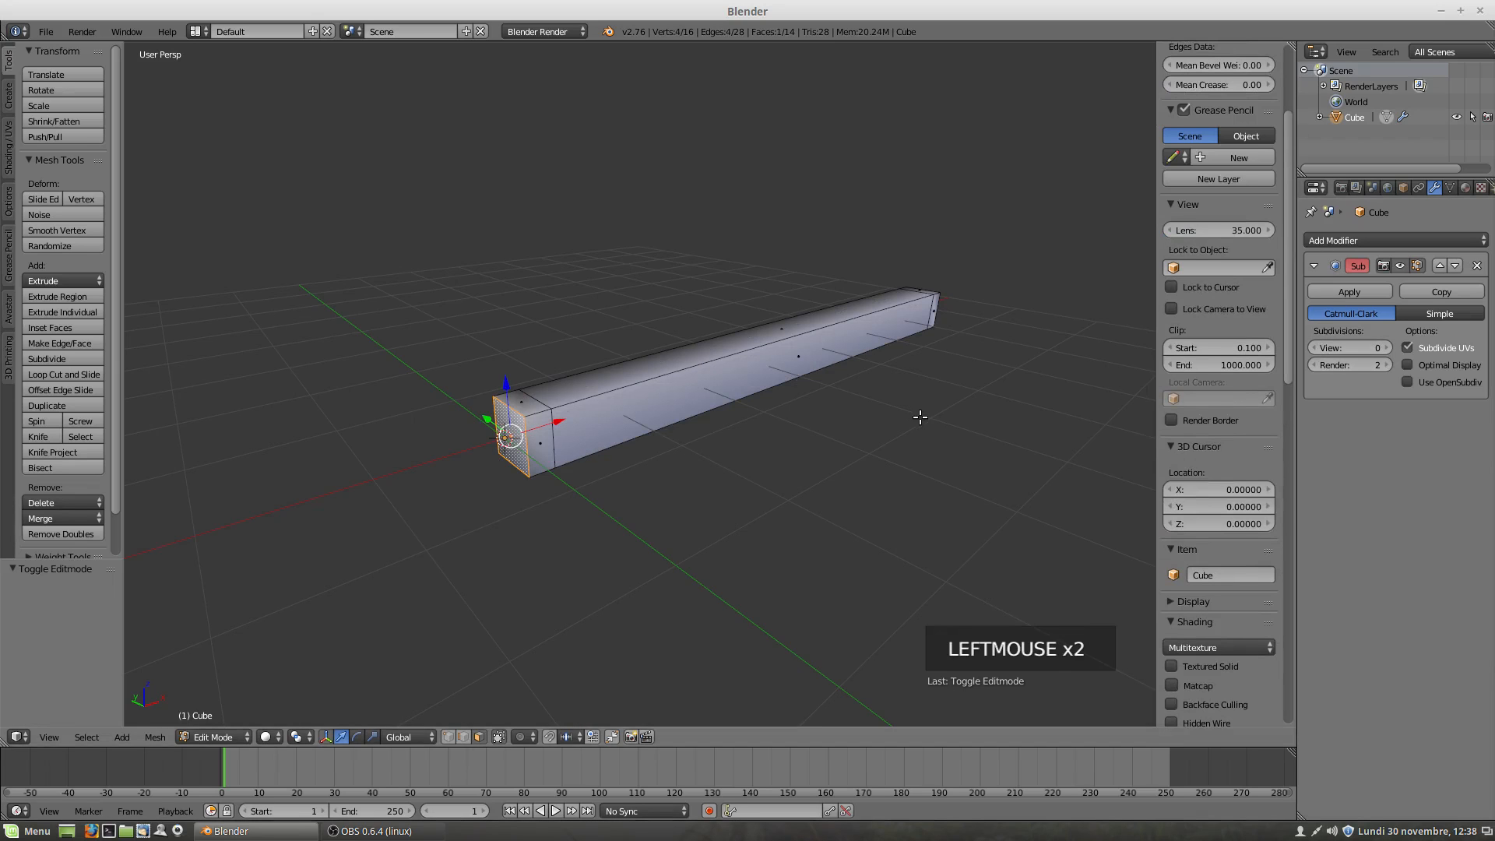
Step: Flatten the end face at the origin by scaling it to about 0.127 along Z
middle_click_drag(735, 417, 672, 474)
scroll(672, 475, "left", 1)
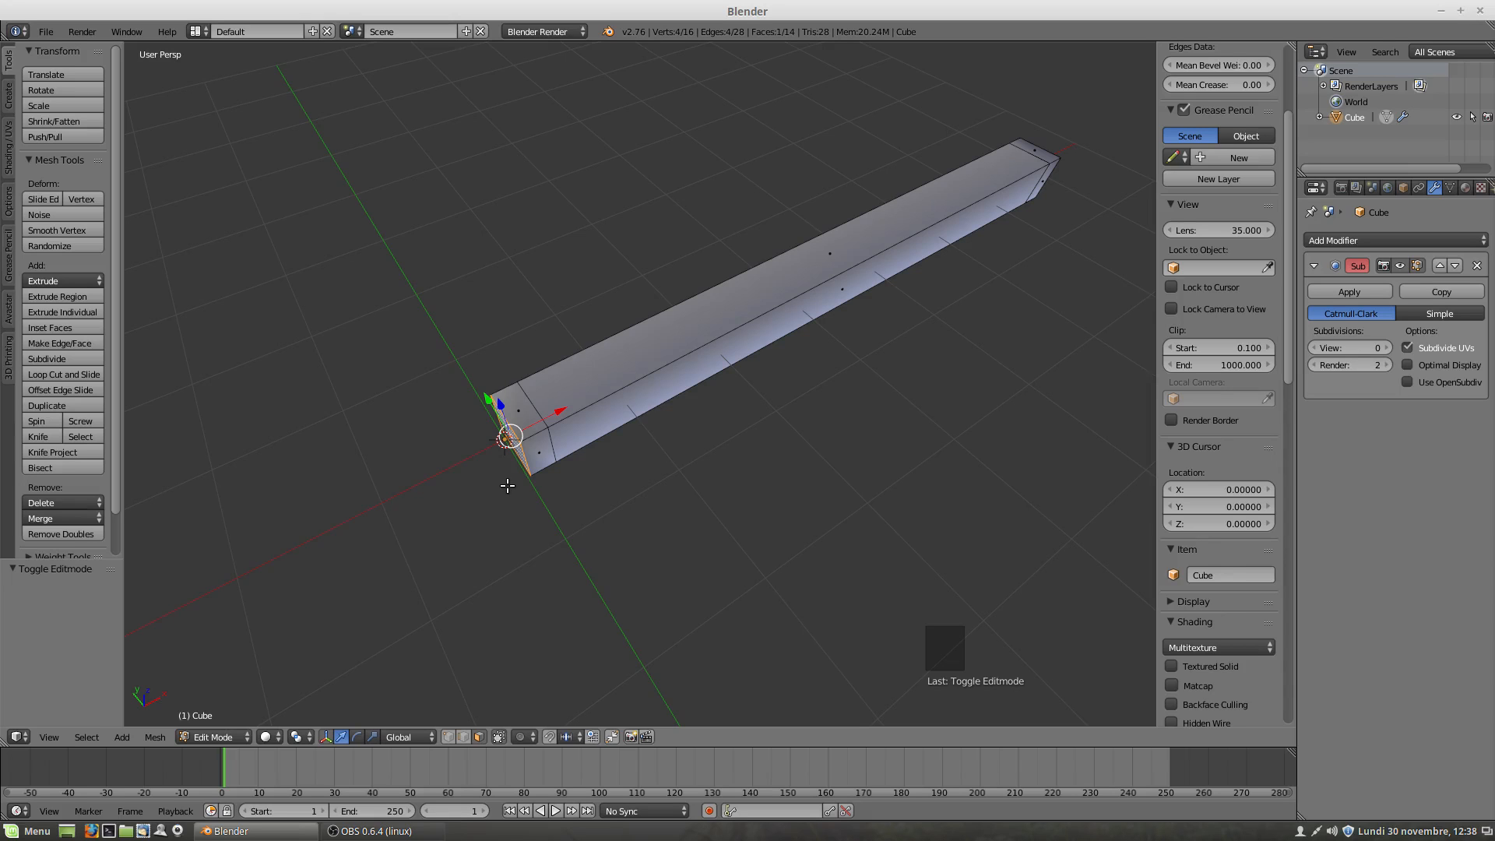
middle_click_drag(507, 485, 574, 444)
scroll(574, 447, "up", 2)
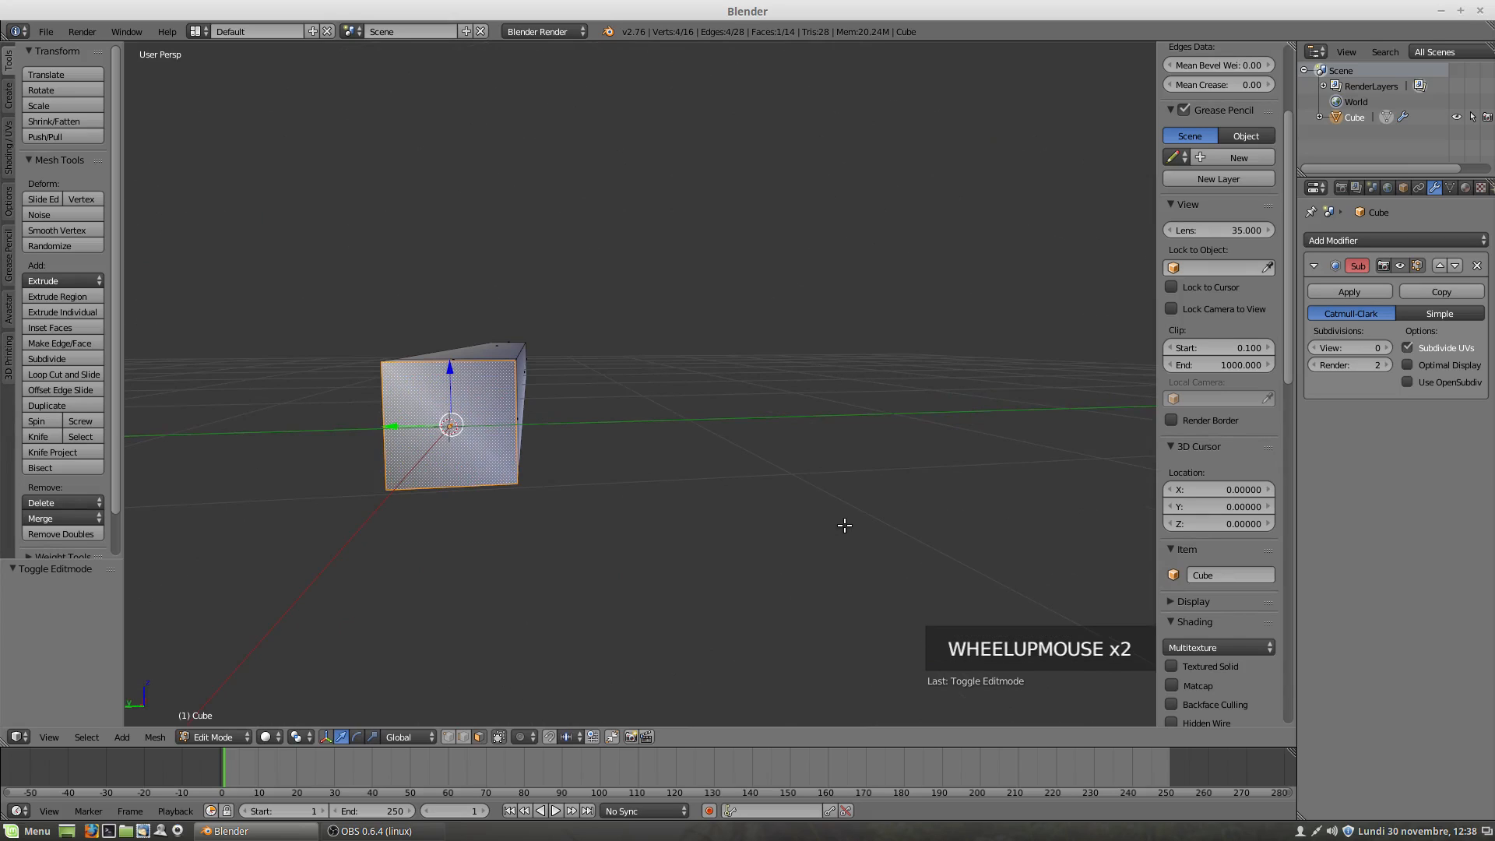
key("s")
key("s")
key("s")
key("z")
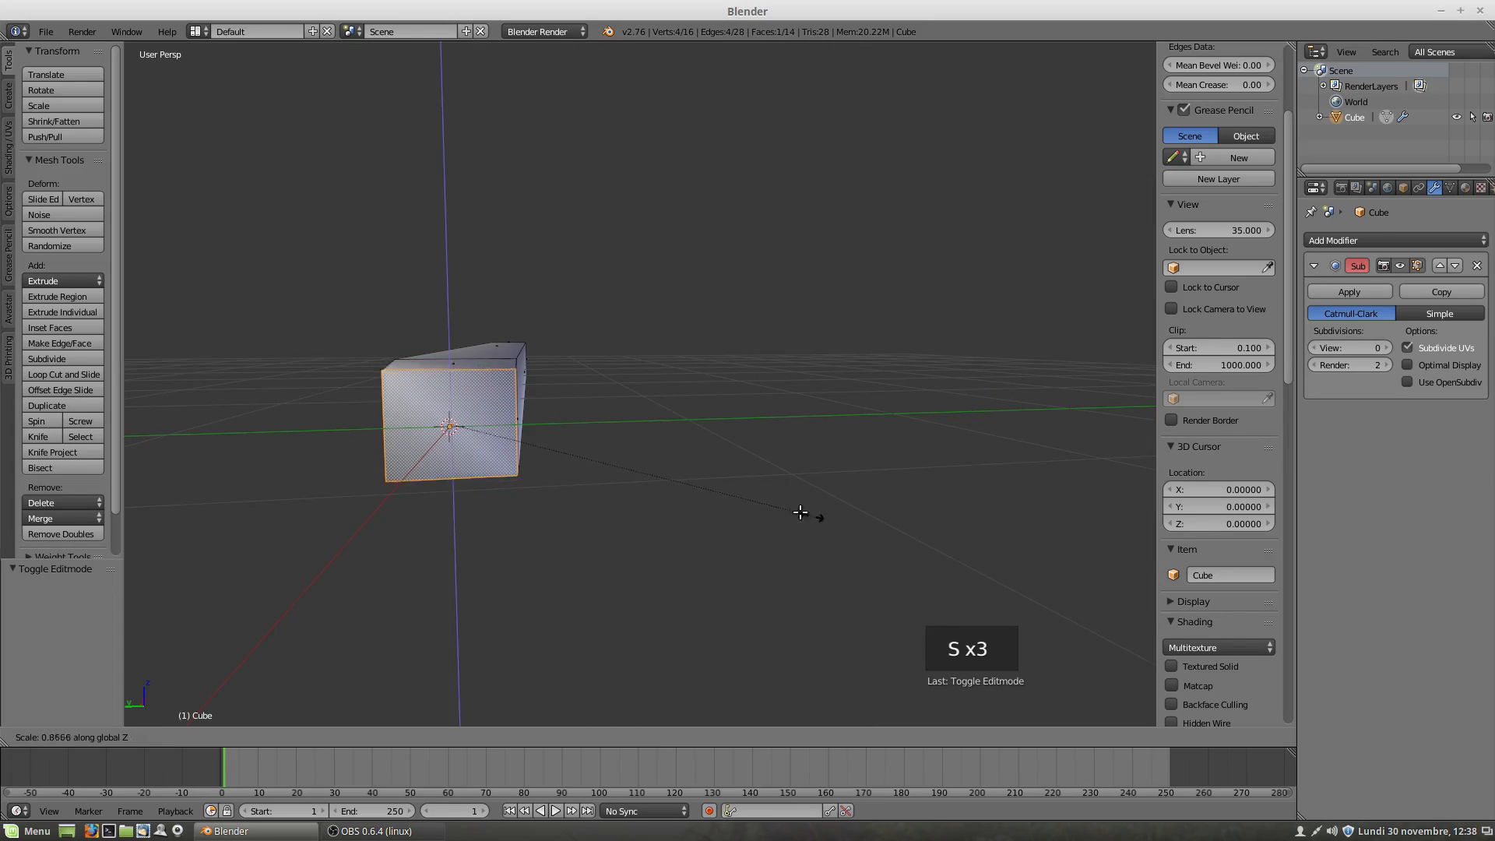
left_click(498, 450)
middle_click_drag(566, 441, 490, 438)
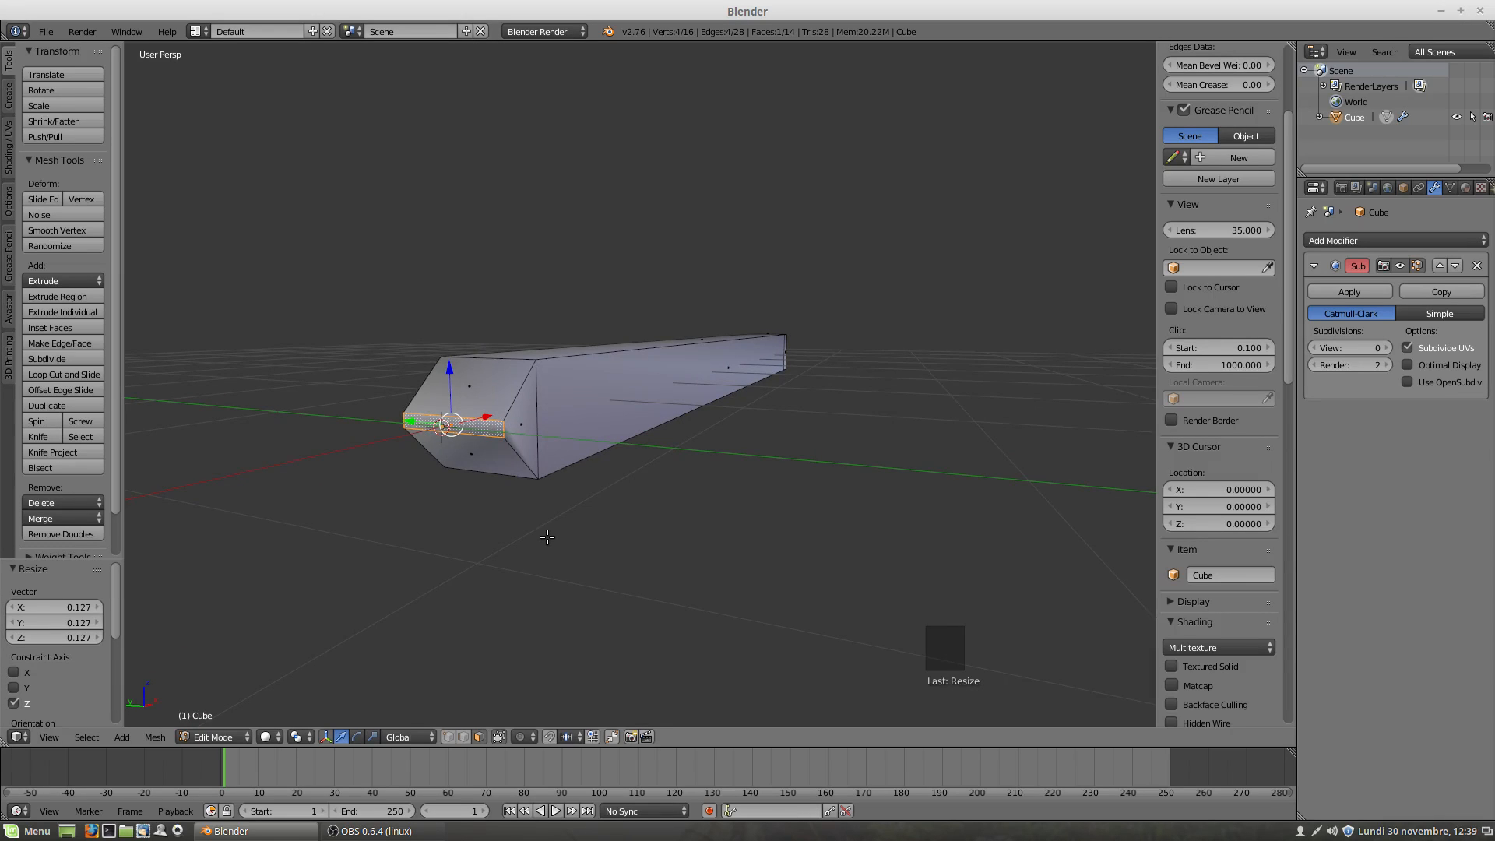
Step: From the top view, extrude the flattened end face about 3.09 units along negative X
key("KP_7")
middle_click_drag(417, 488, 685, 494, "shift")
scroll(751, 507, "down", 3)
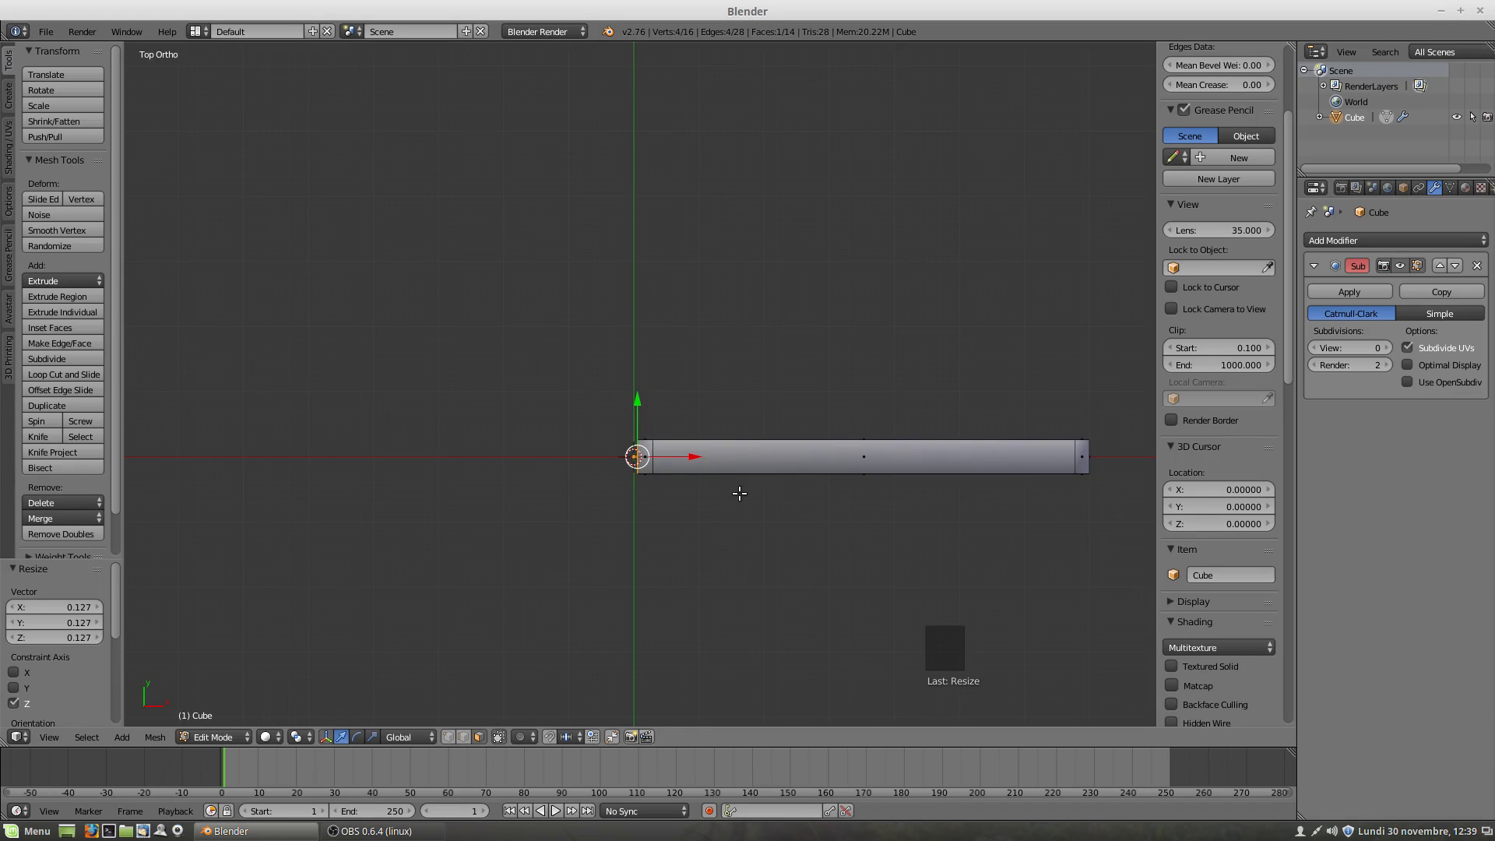
key("e")
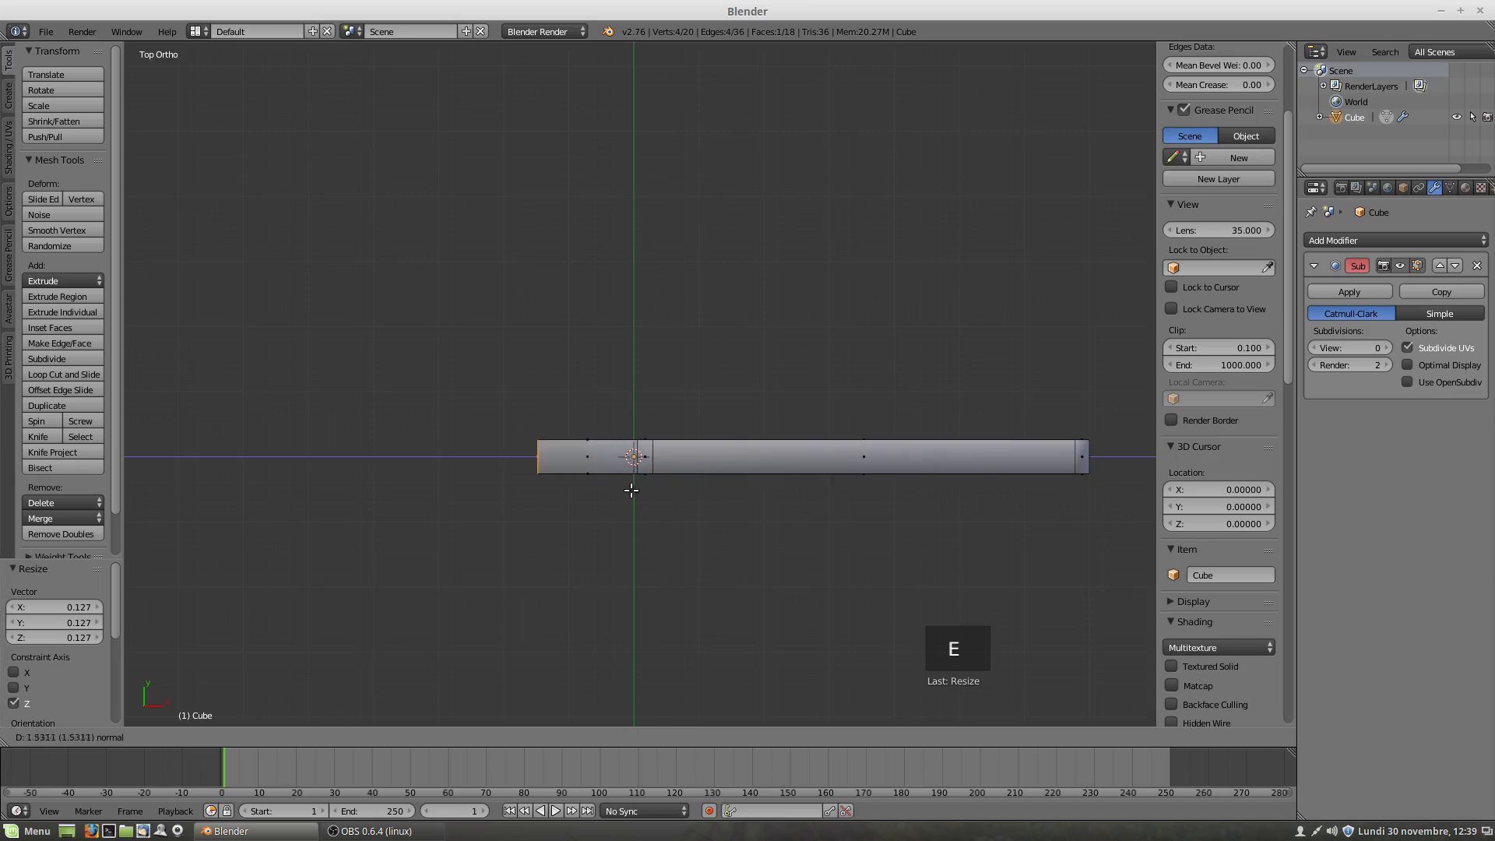
left_click(540, 482)
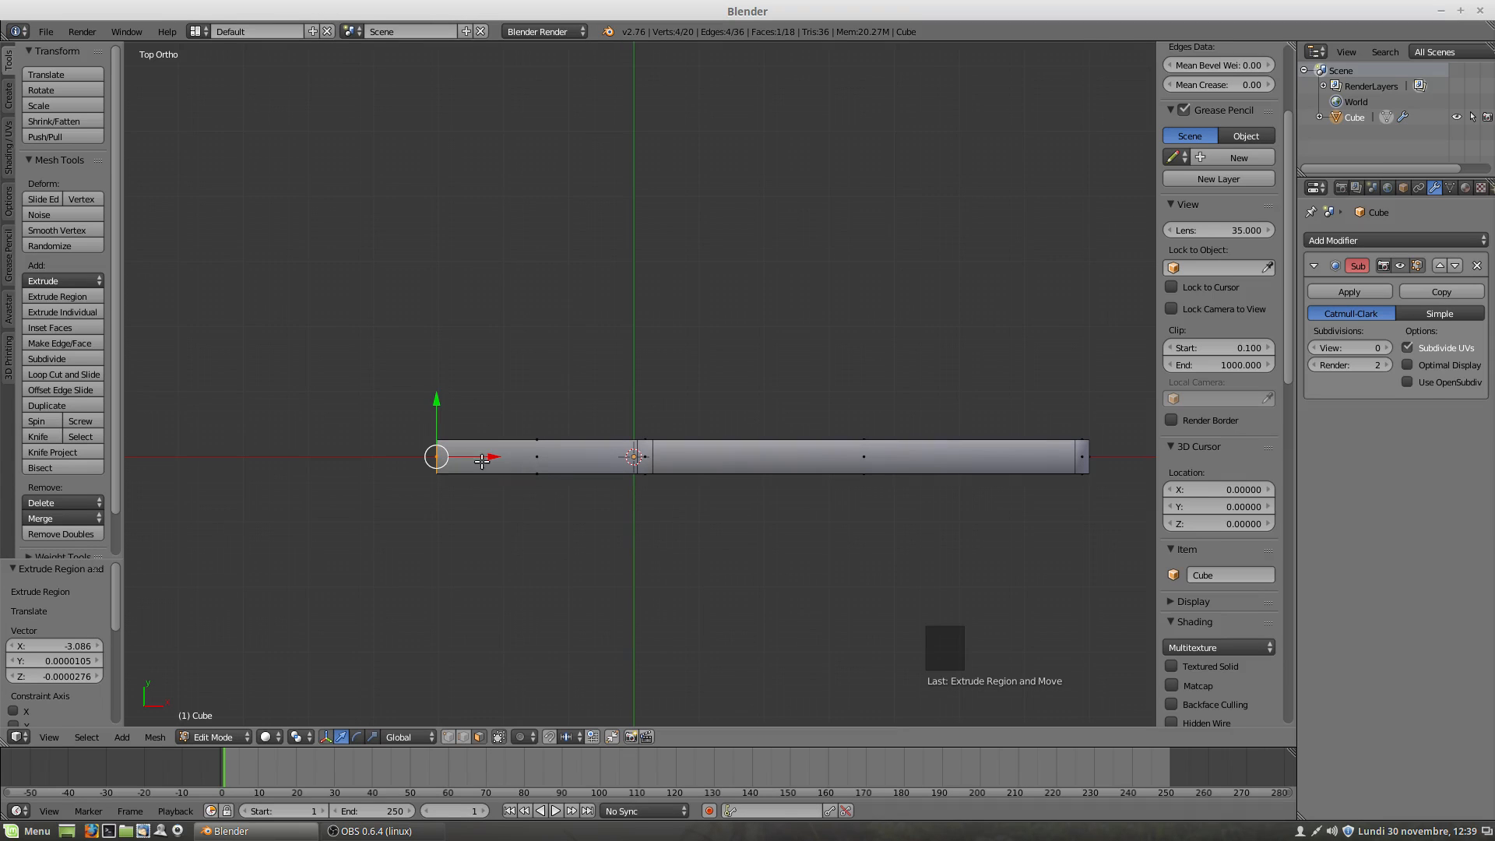
key("ctrl+r")
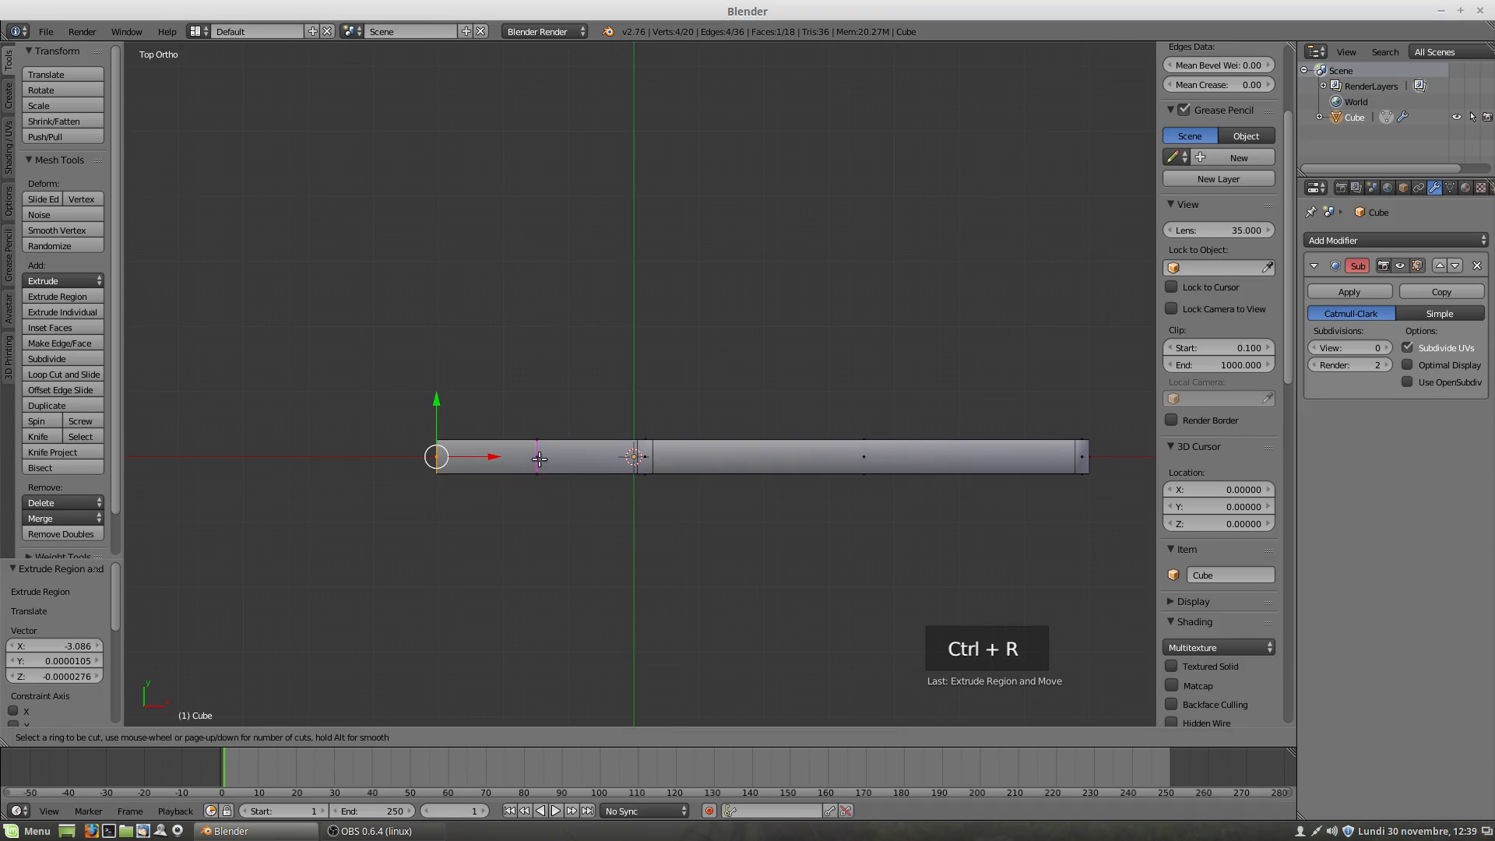
left_click(539, 458)
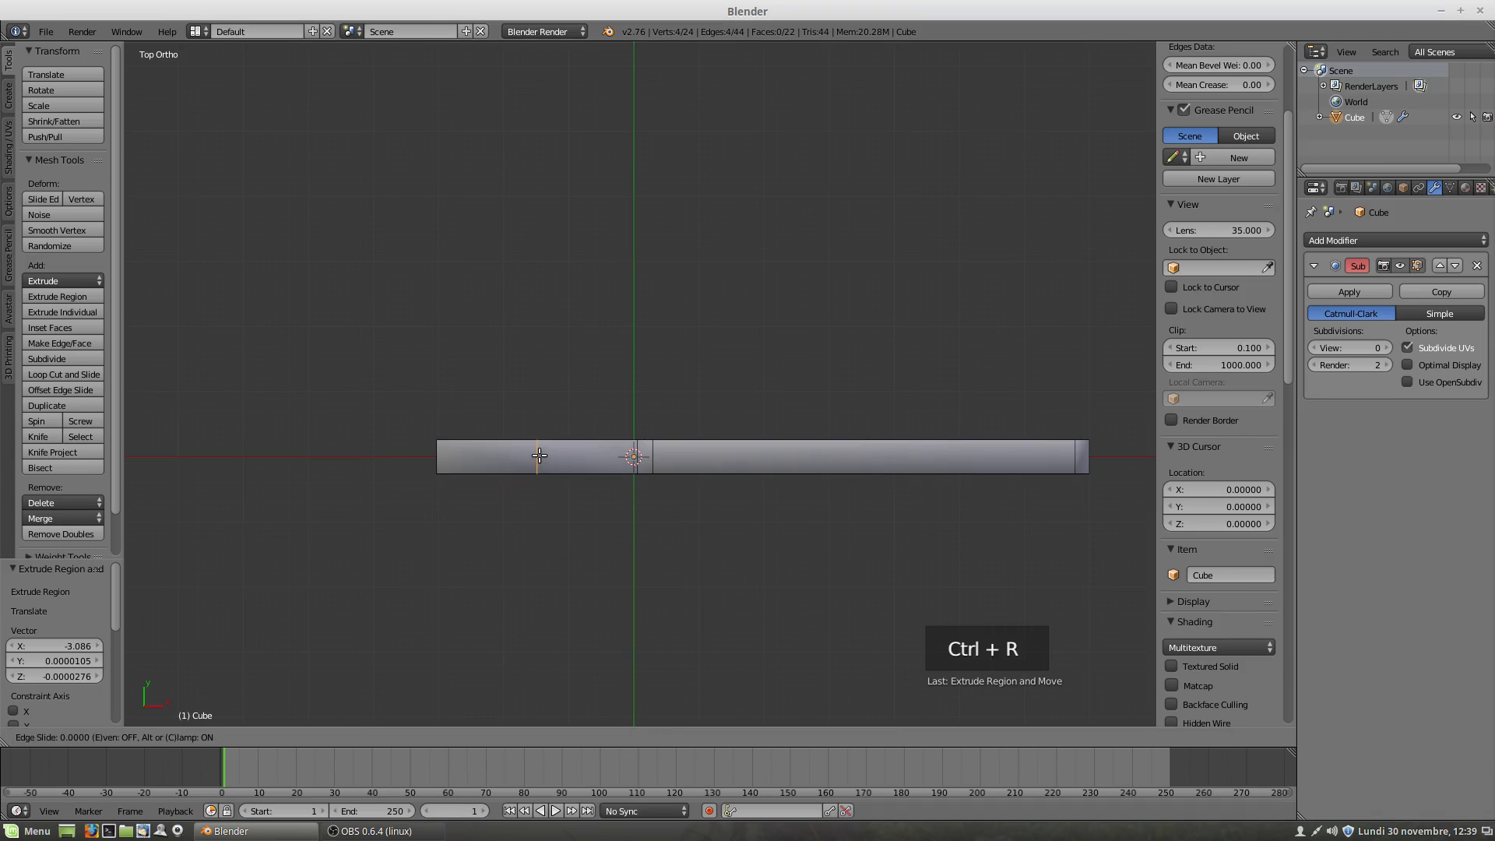
left_click(538, 456)
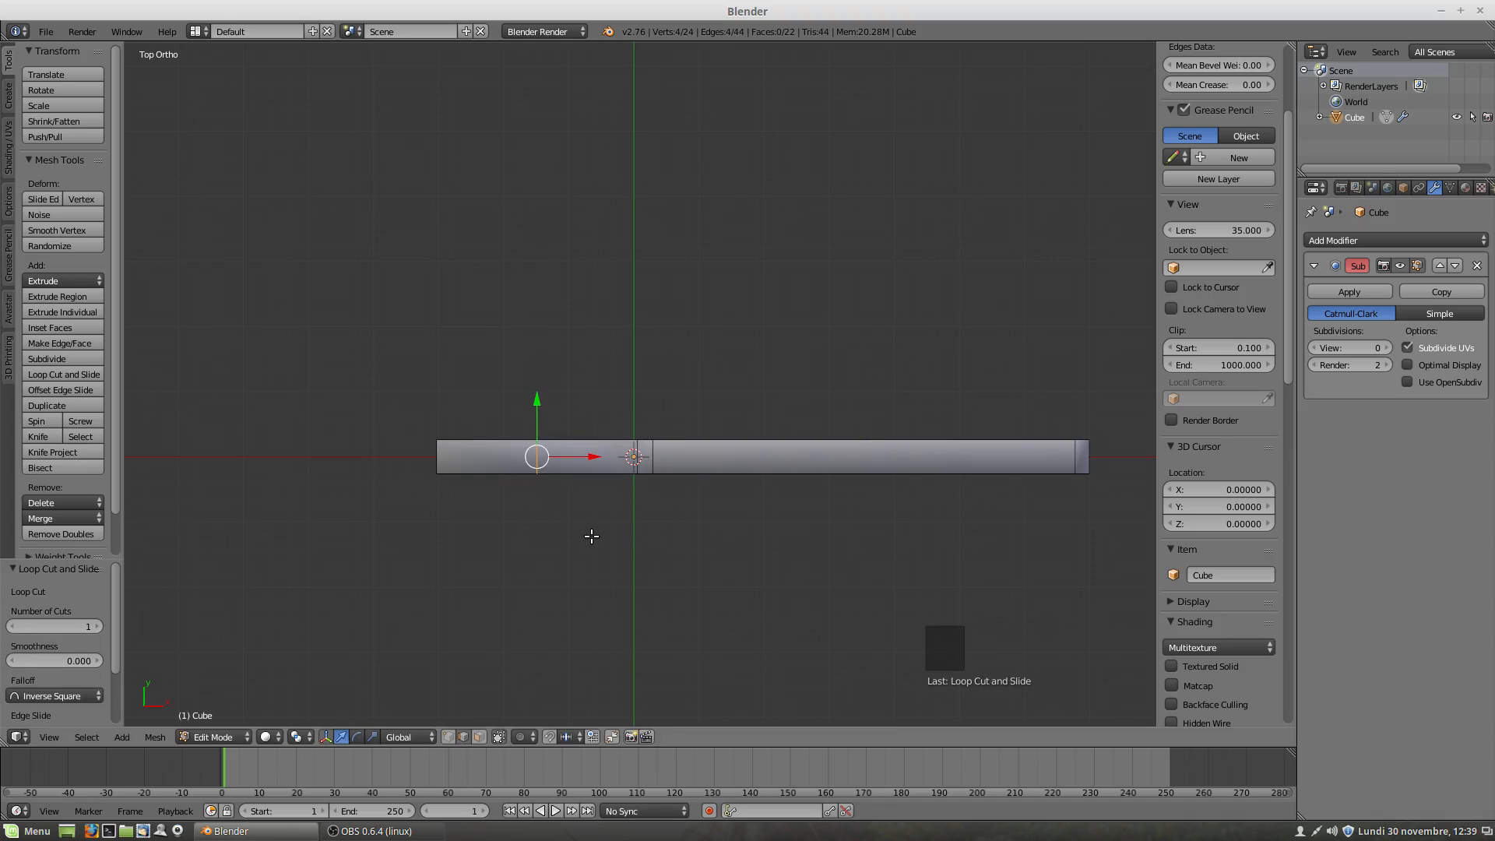
key("ctrl+z")
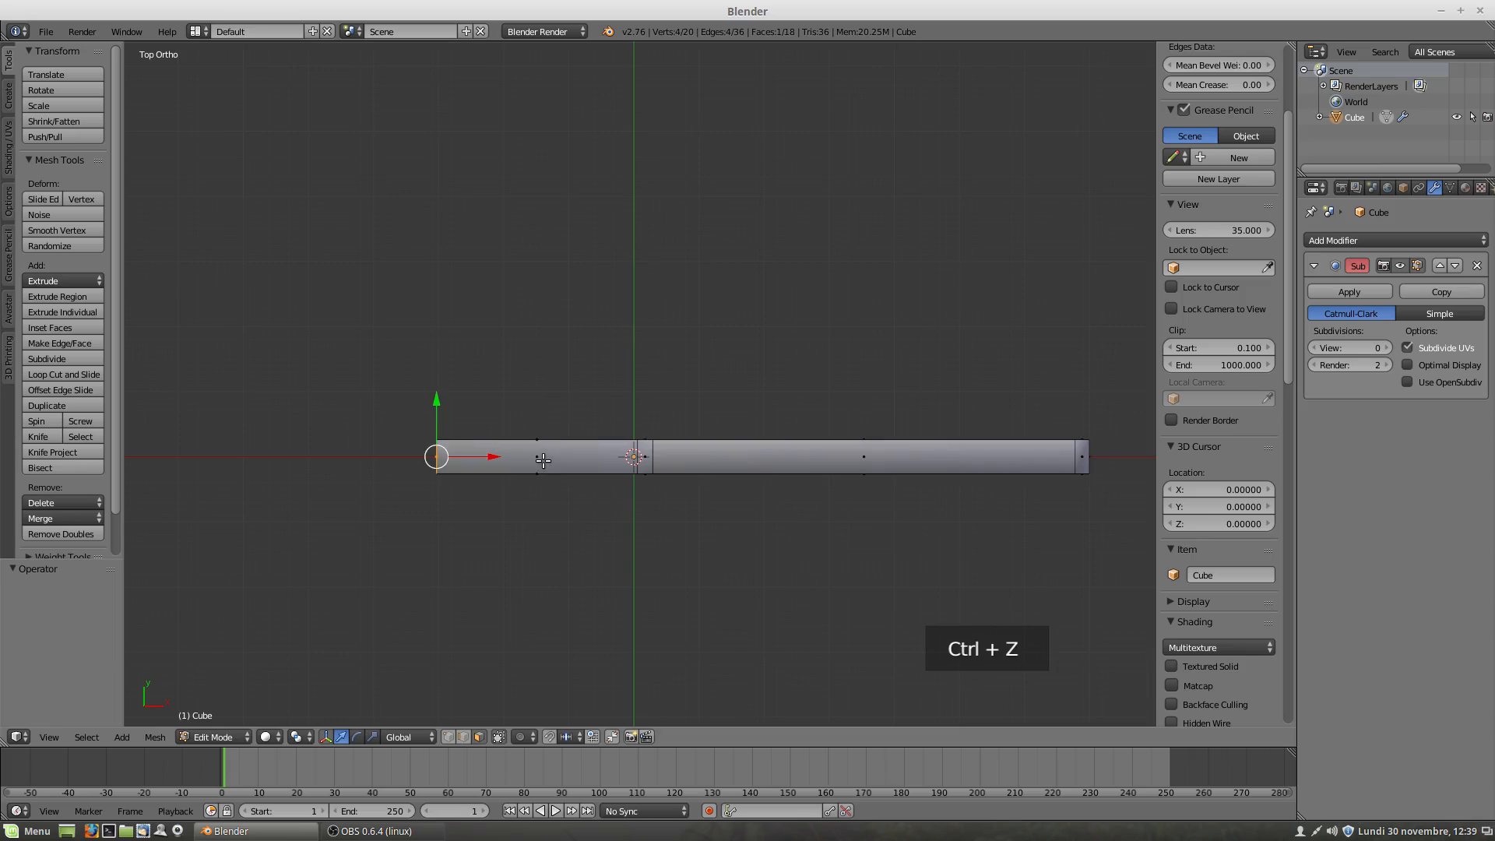
Step: Add two evenly spaced loop cuts across the extruded section beyond the origin
key("ctrl+r")
scroll(542, 465, "up", 1)
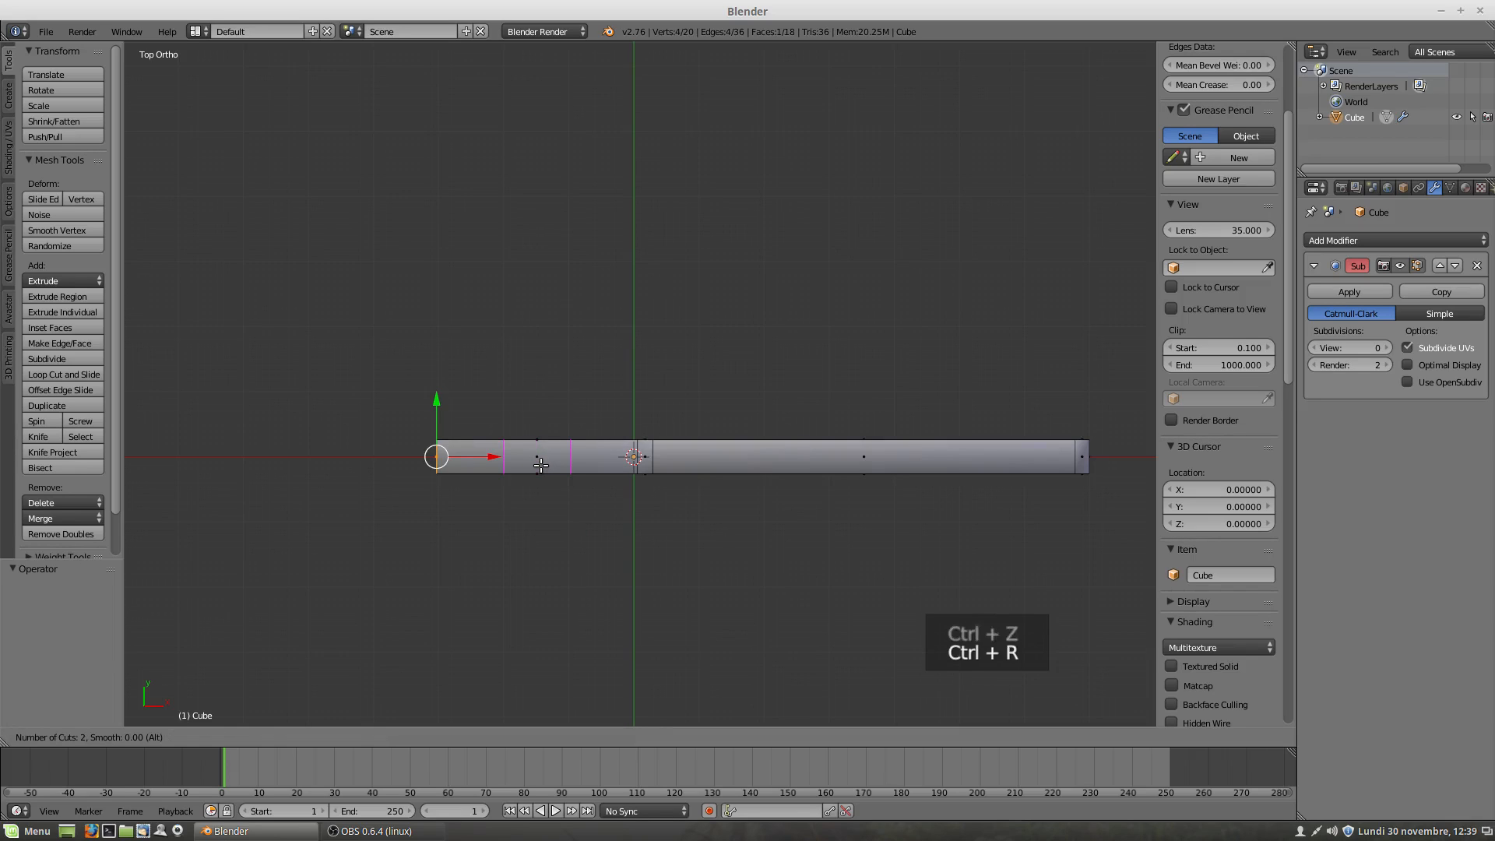
left_click(542, 465)
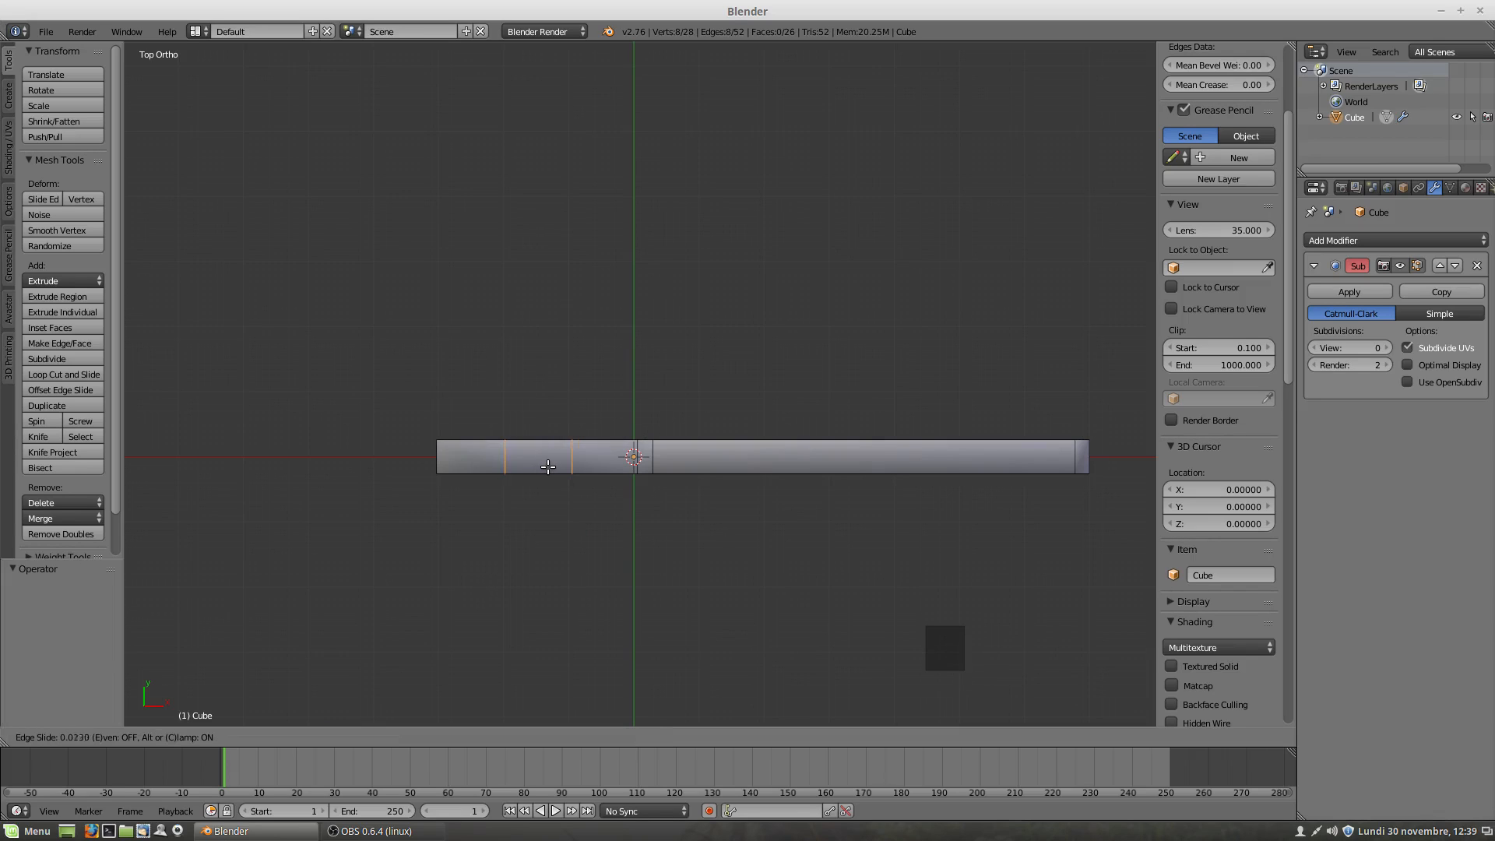
left_click(543, 464)
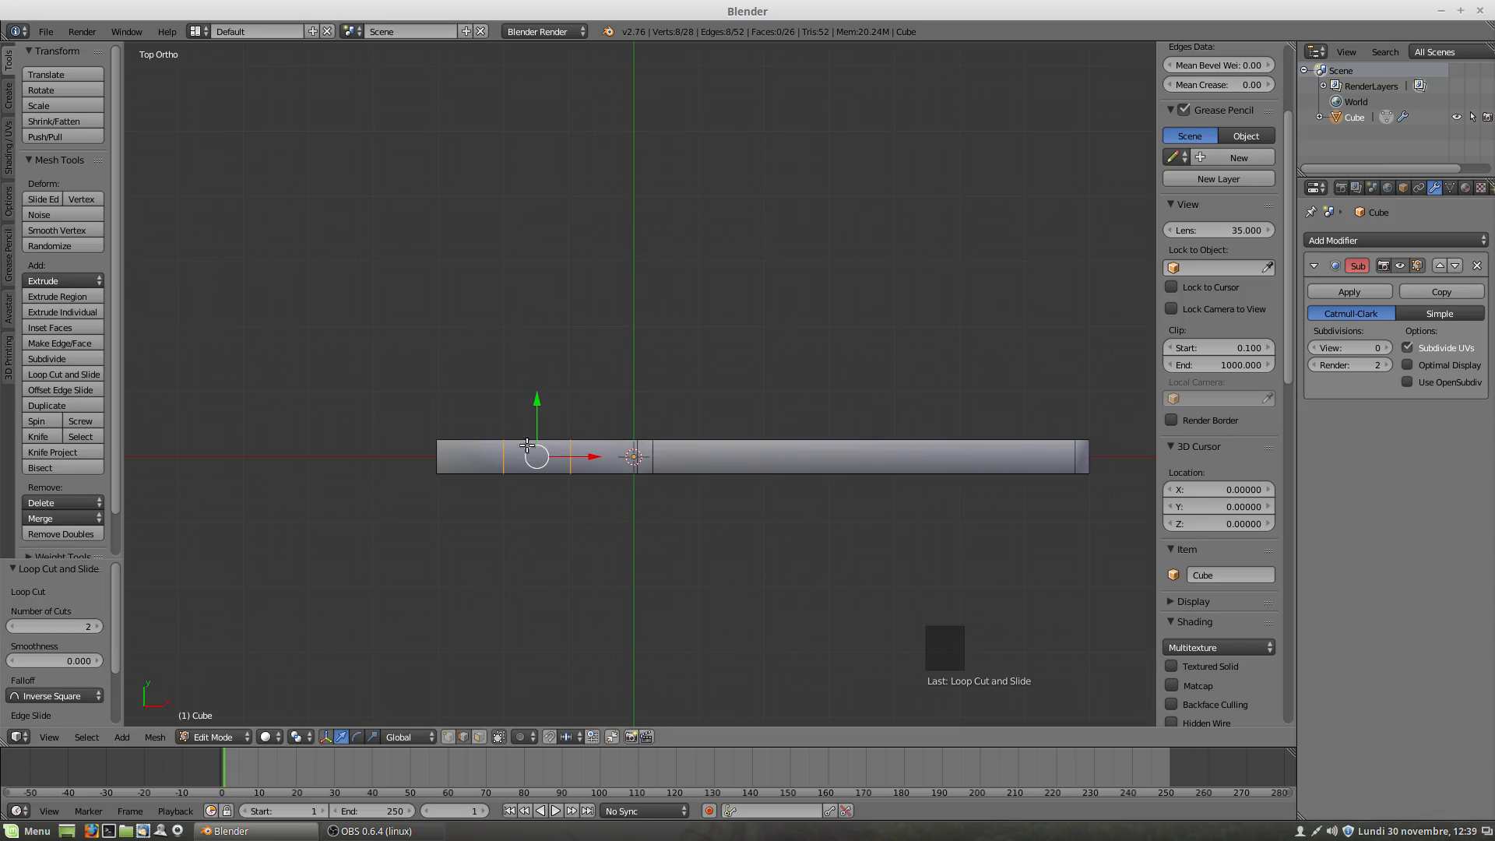
Step: Widen the extruded section by scaling its two new edge loops about 4.76 times along Y
key("s")
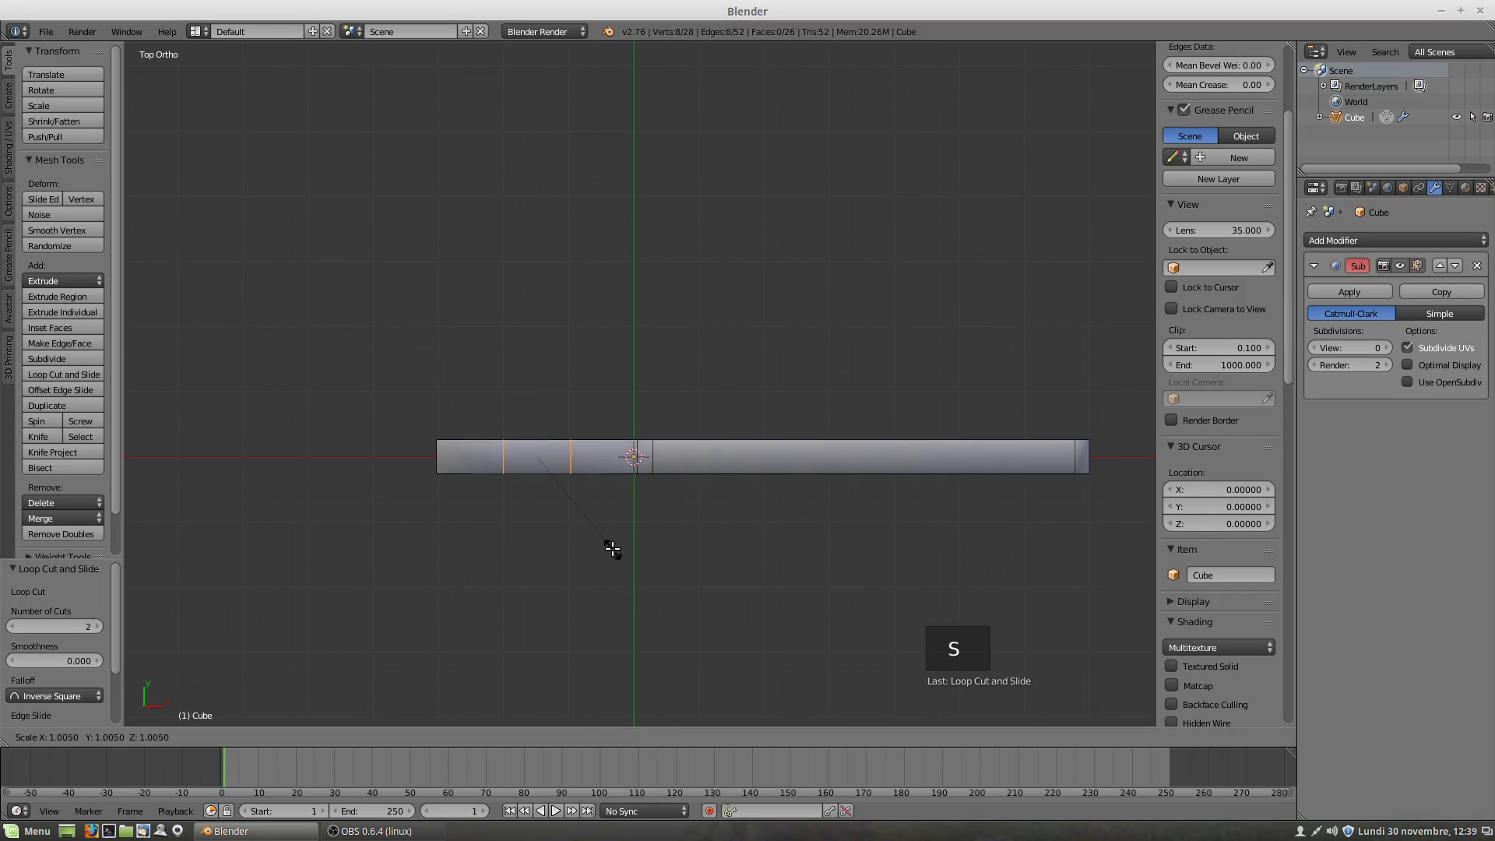
key("y")
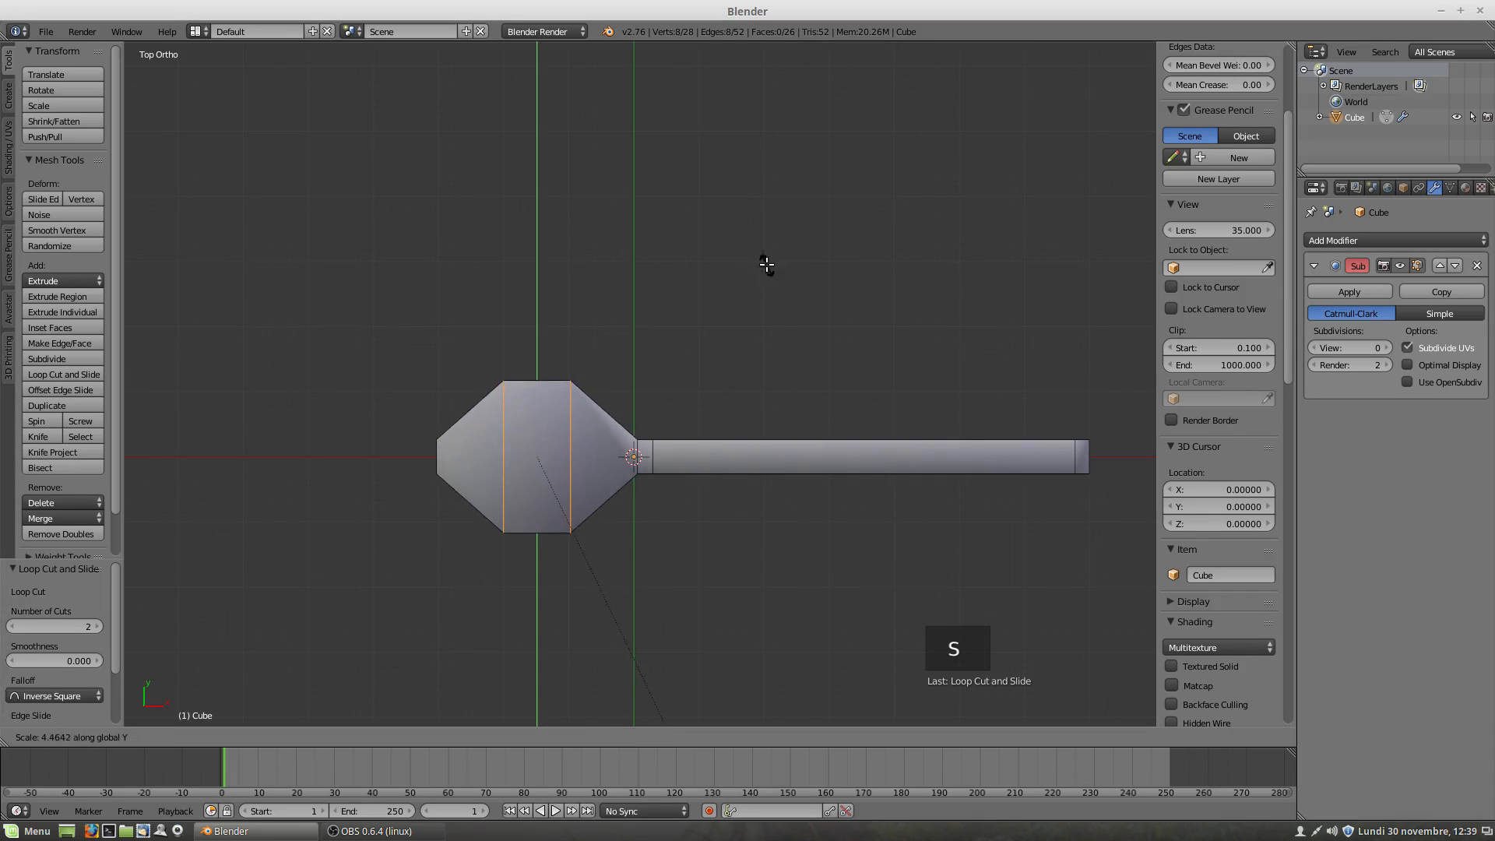
left_click(768, 307)
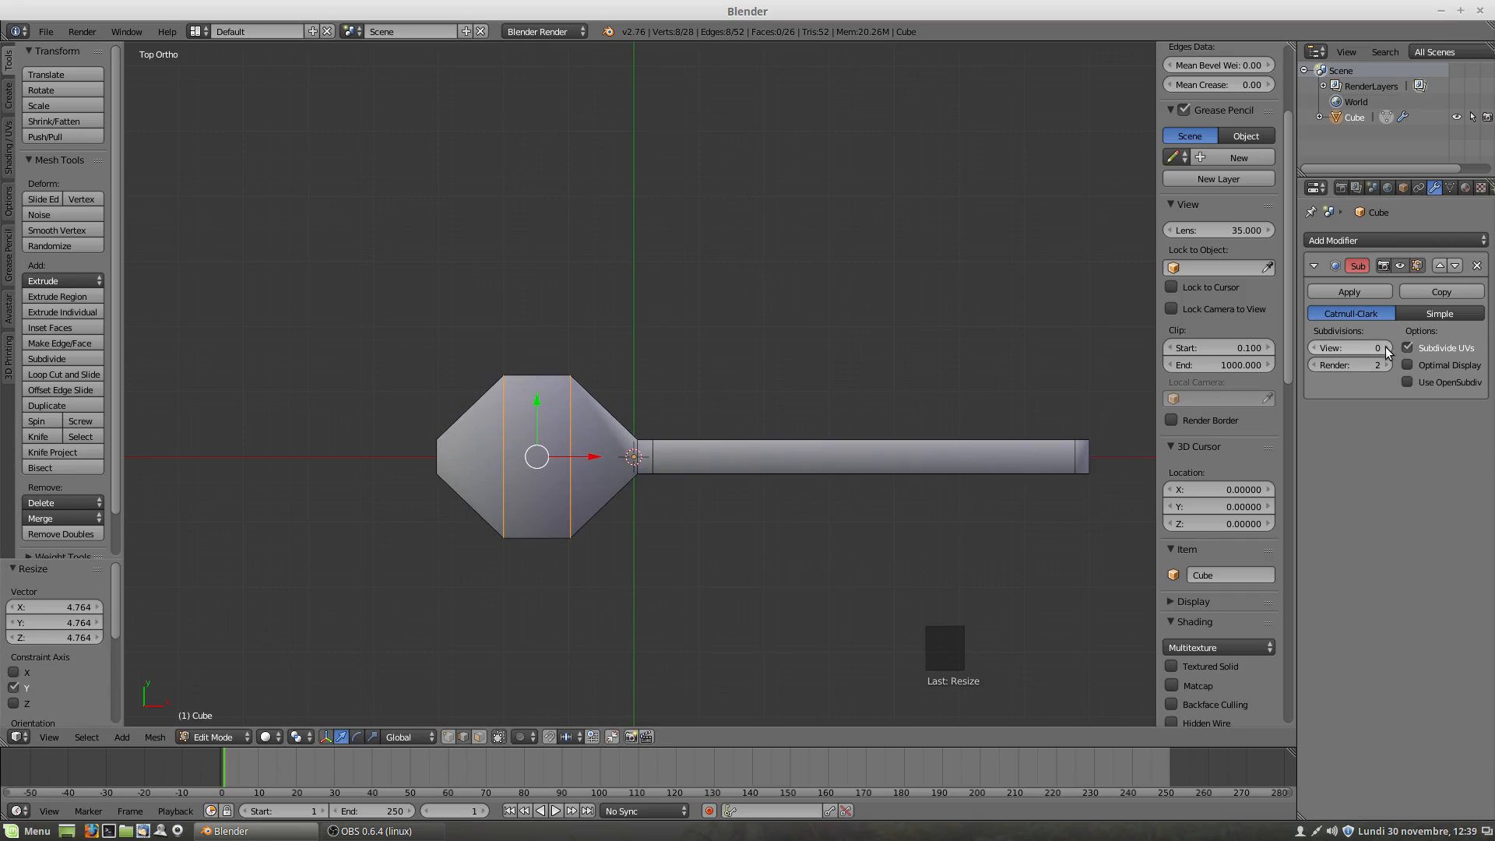
Step: Set the Subdivision Surface's View subdivisions to 2 and scale the head's two edge loops about 1.003 along Y
left_click(1386, 349)
left_click(1386, 349)
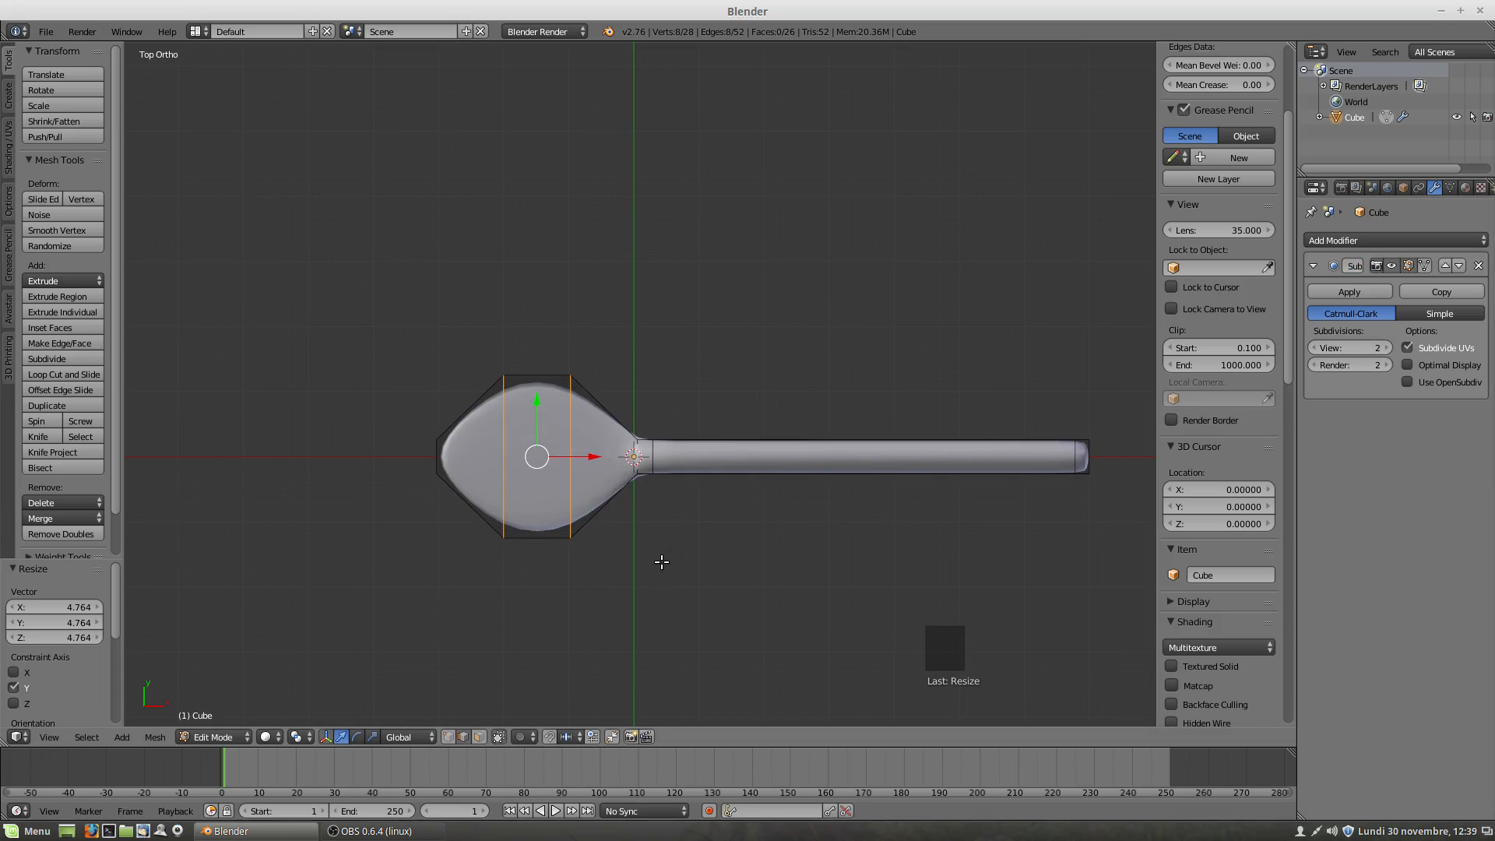
key("s")
key("y")
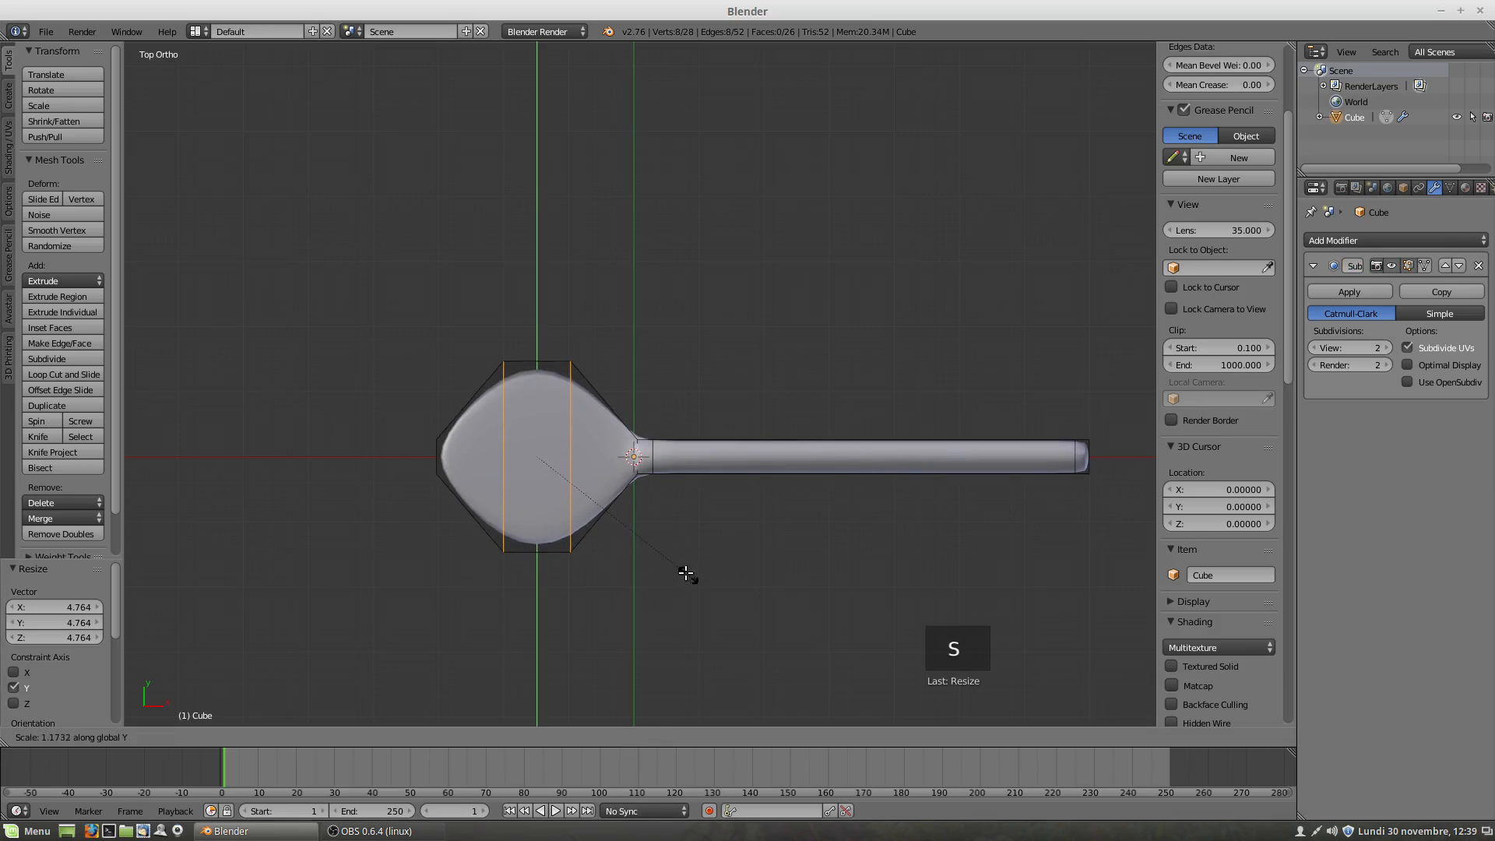
left_click(666, 556)
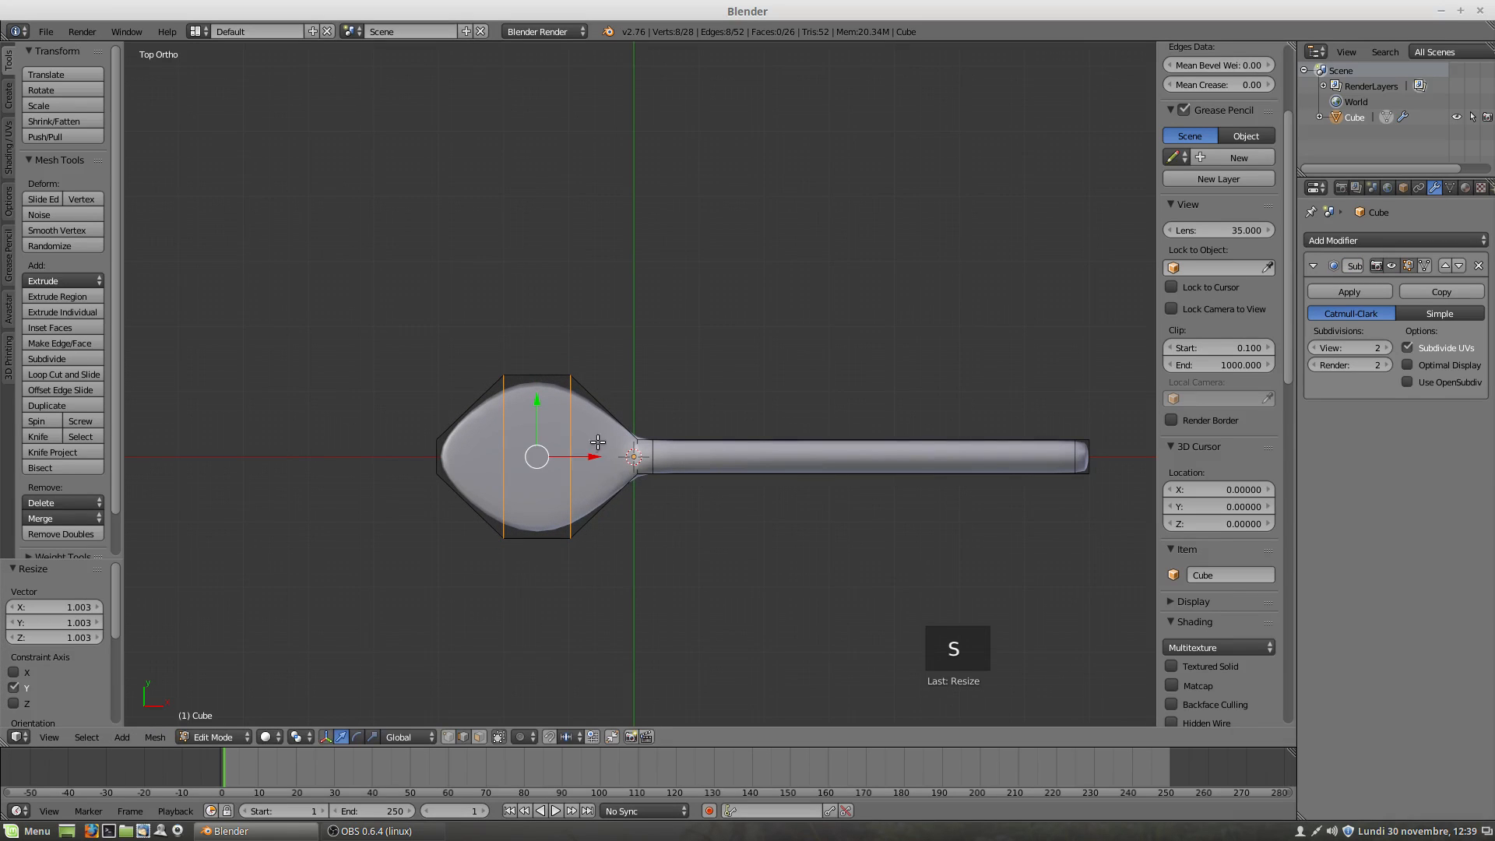
Step: Move the head's handle-side edge loop about 0.538 along X and its tip-side loop about 0.012 along X
right_click(569, 430, "alt")
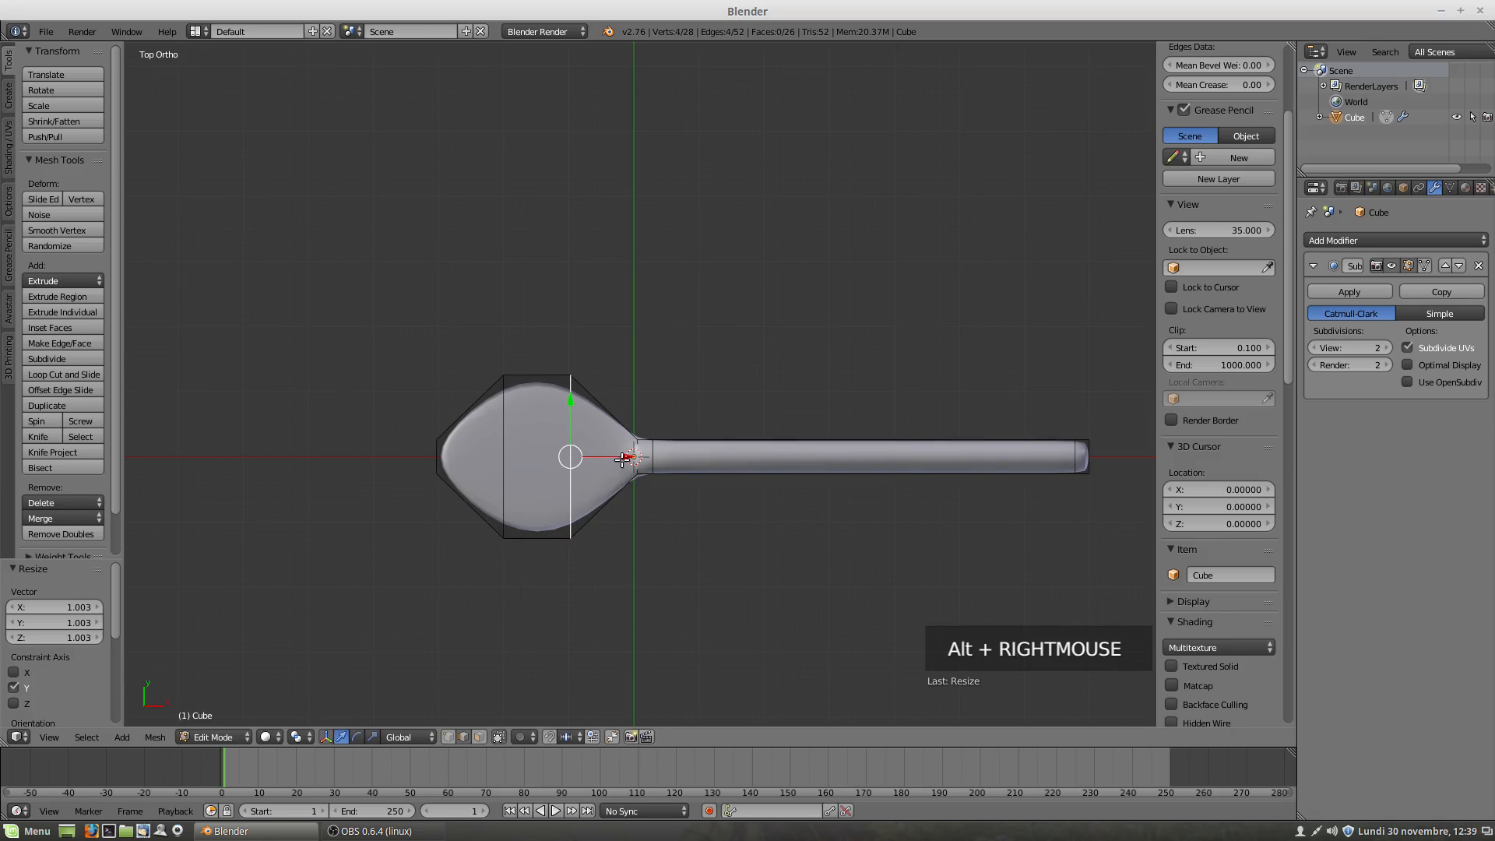
left_click_drag(625, 455, 660, 453)
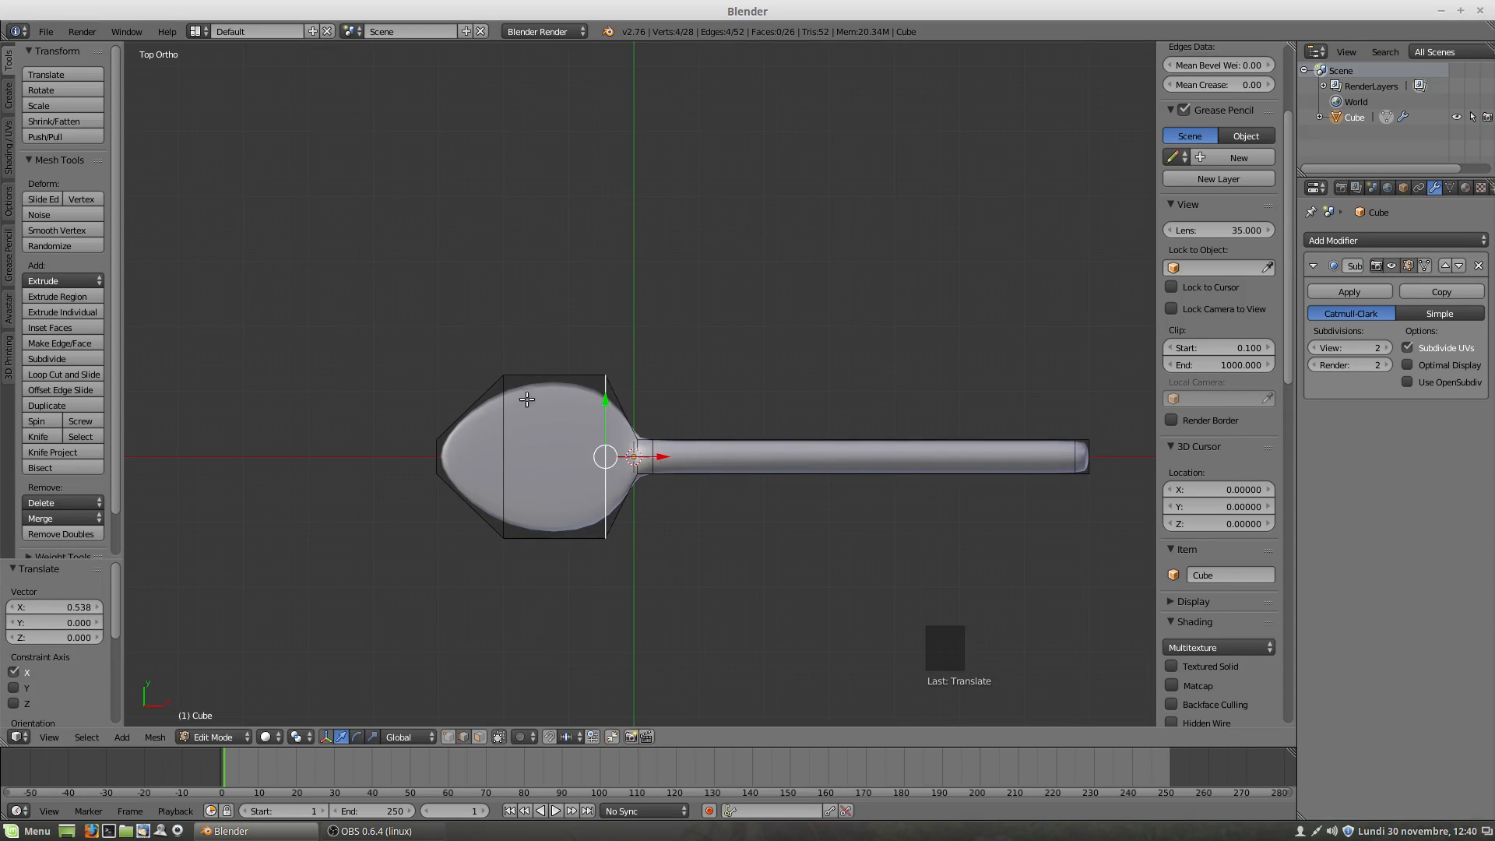
right_click(503, 455, "alt")
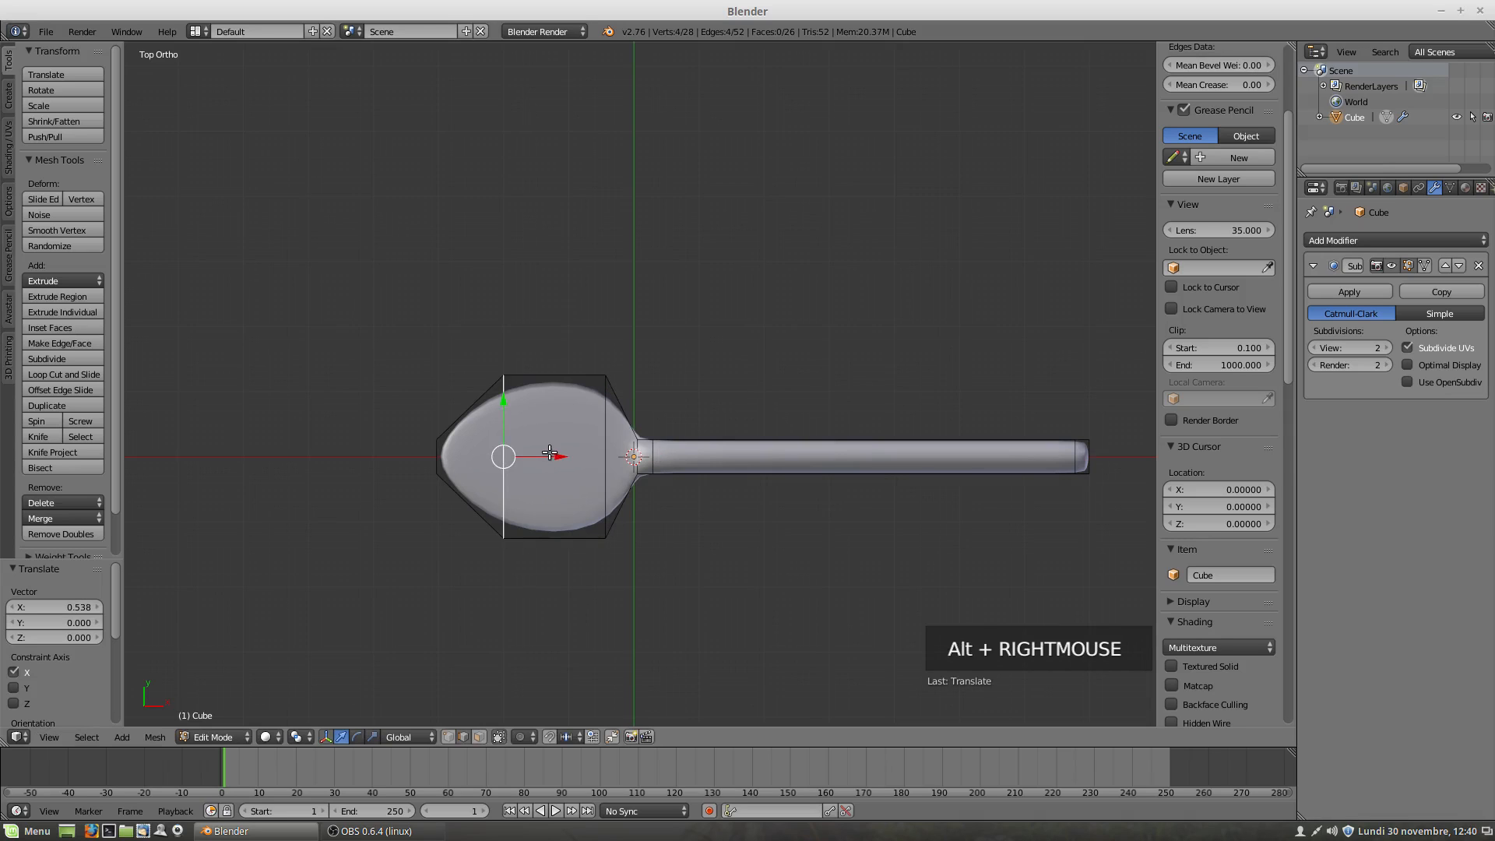
left_click(550, 453)
left_click_drag(562, 456, 561, 455)
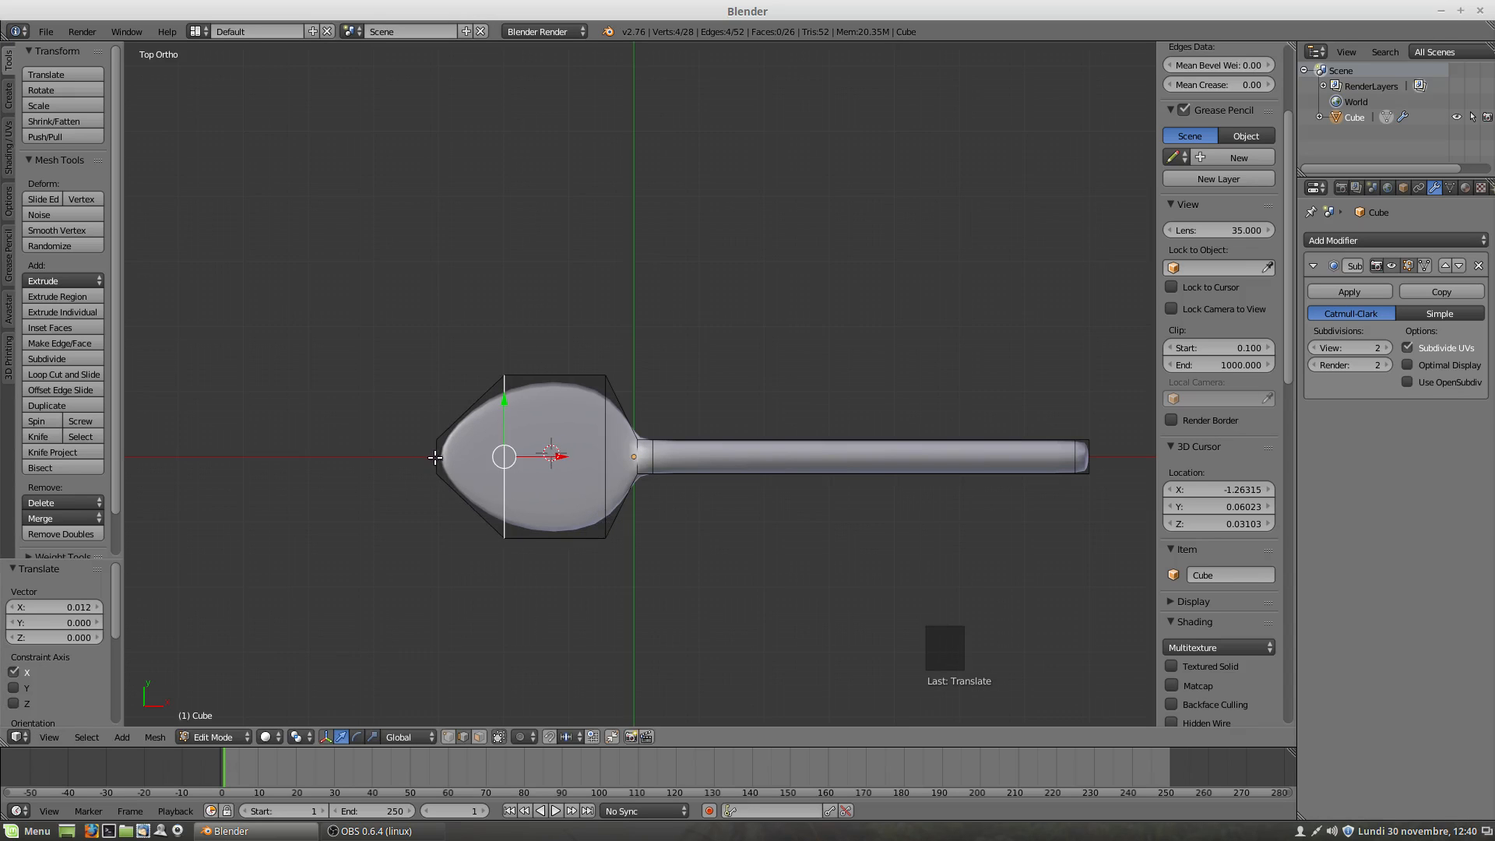
Step: In face selection mode, widen the face at the head's tip by scaling it about 1.347 times along Y
middle_click_drag(436, 457, 460, 495)
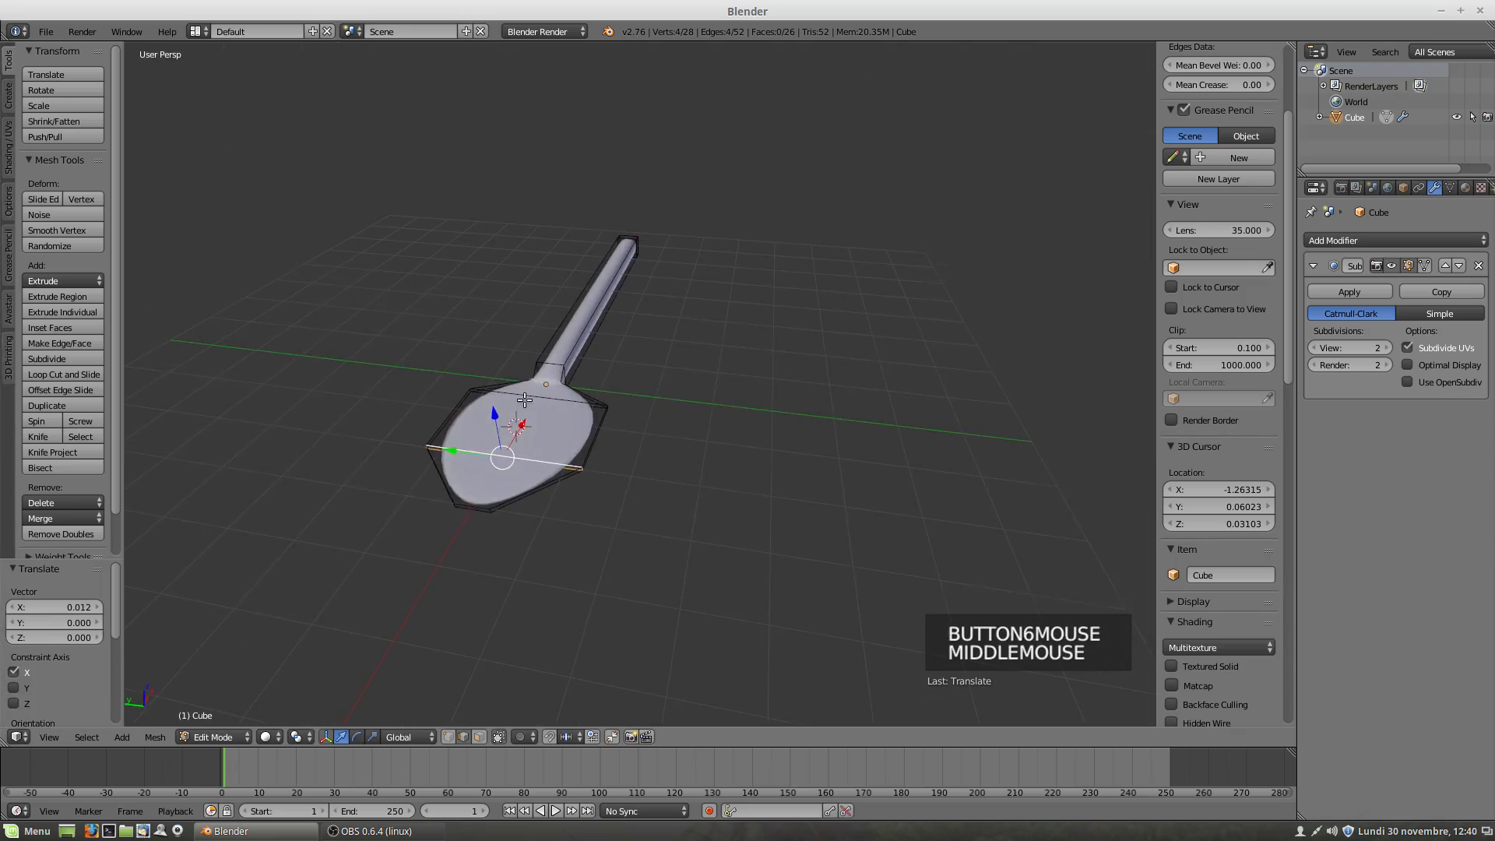
right_click(466, 506)
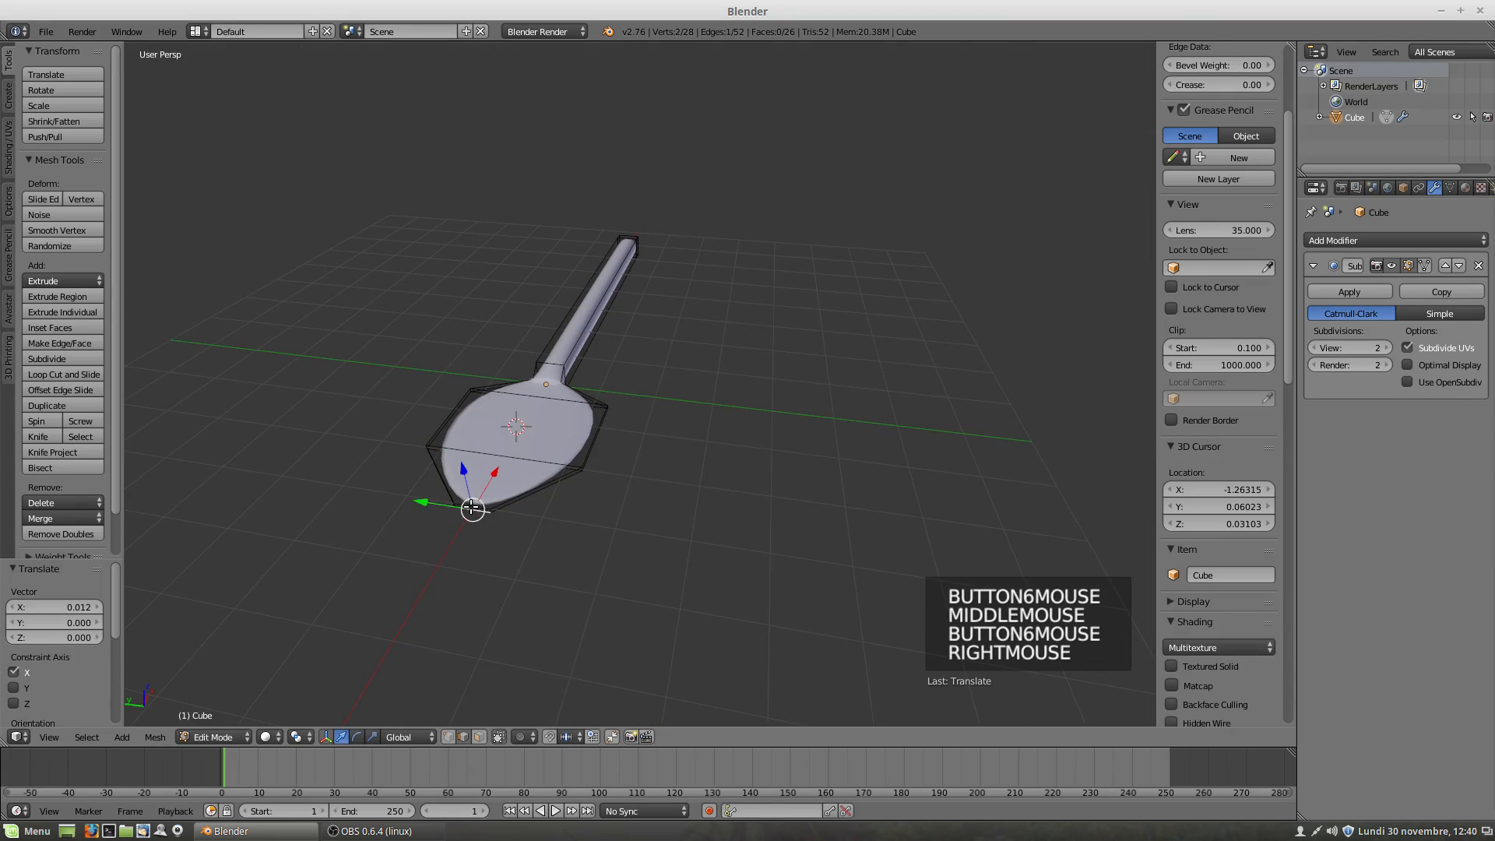
left_click(483, 737)
right_click(472, 506)
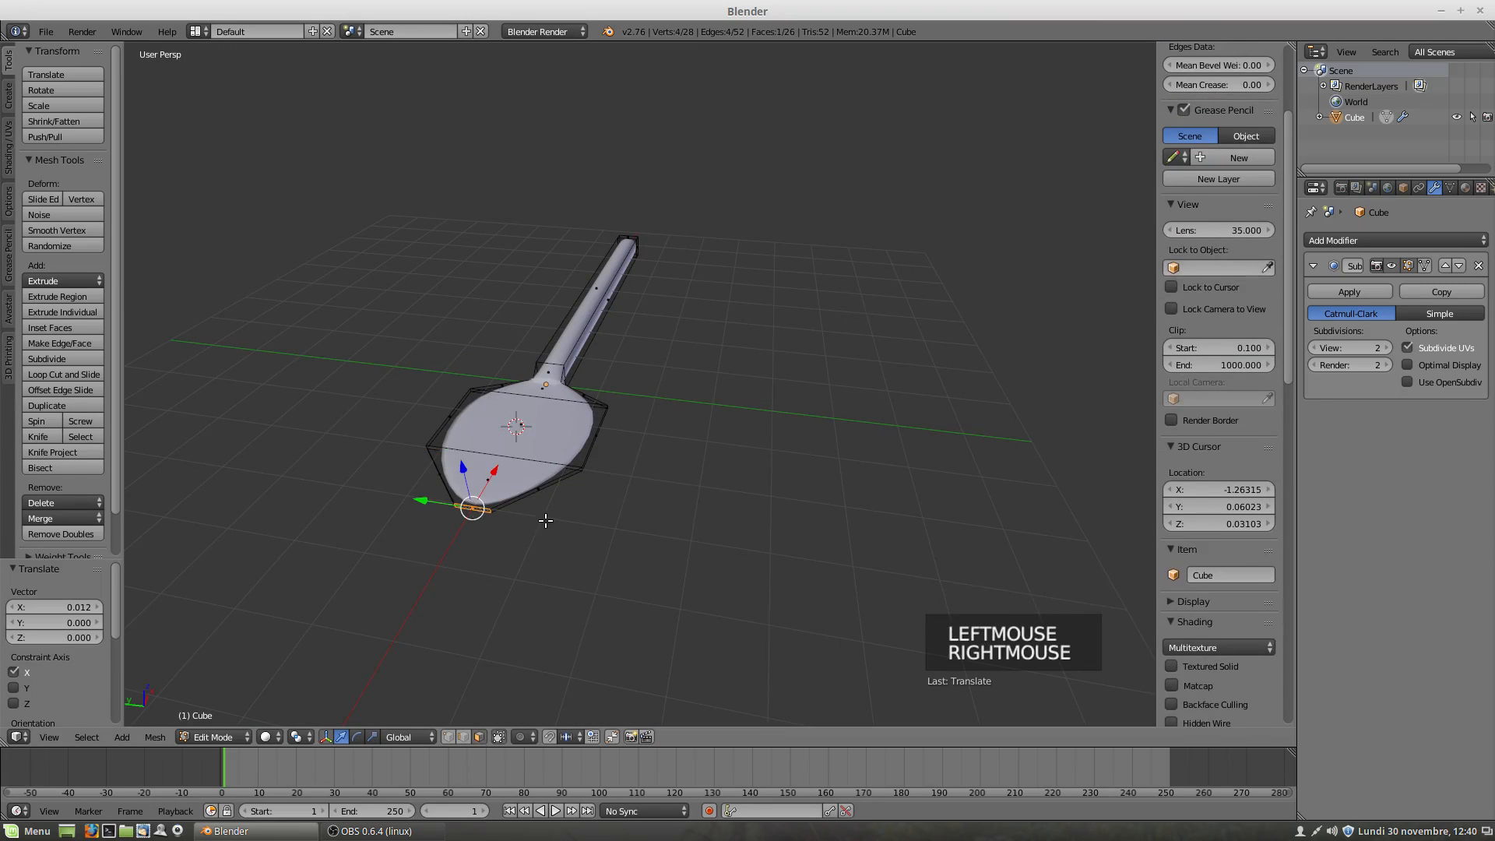
middle_click_drag(546, 521, 411, 611)
middle_click_drag(568, 508, 551, 513)
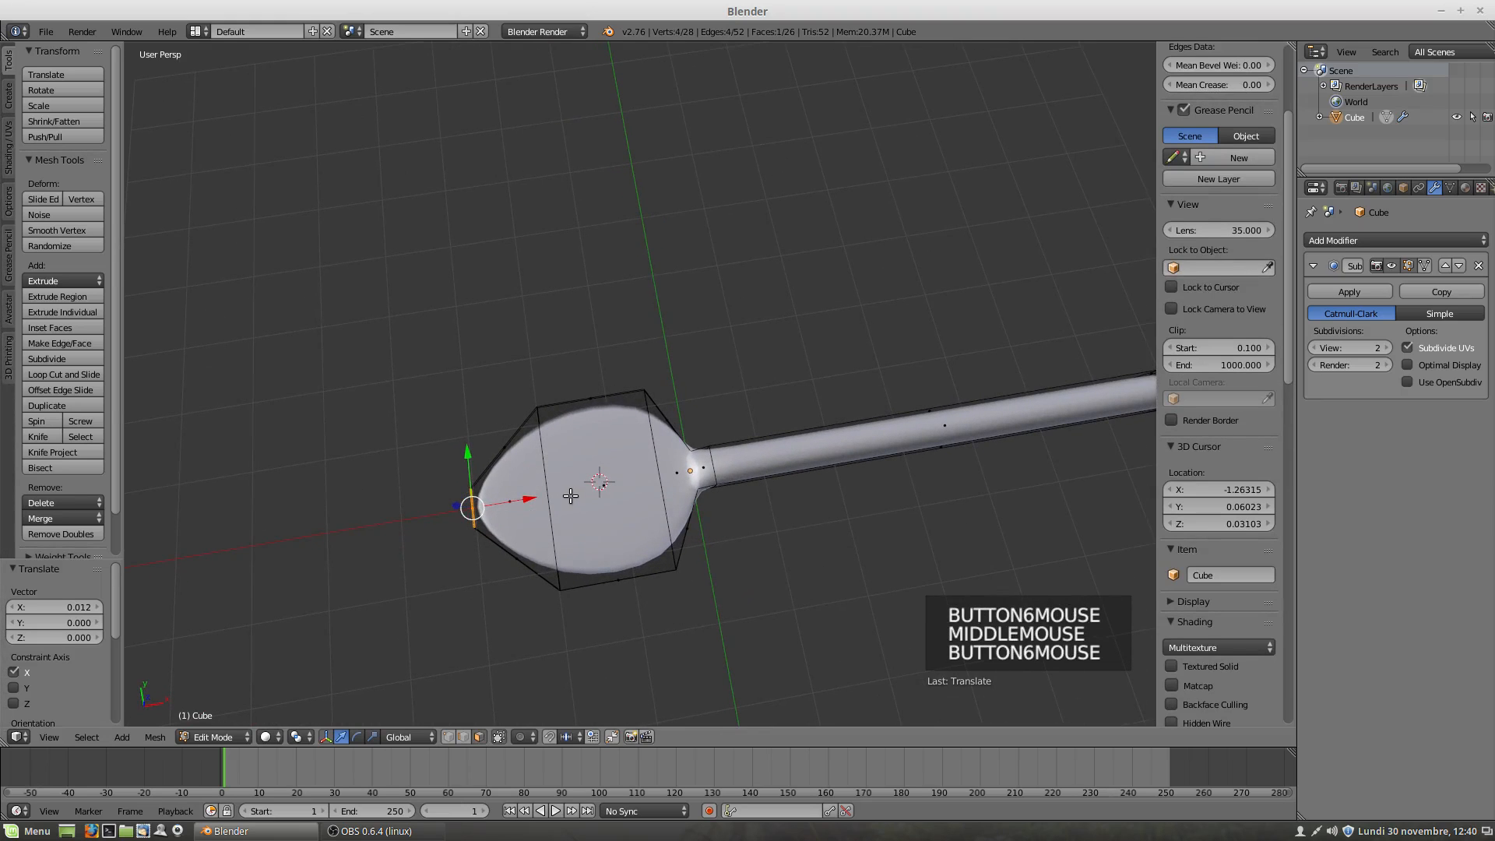
key("s")
key("s")
key("y")
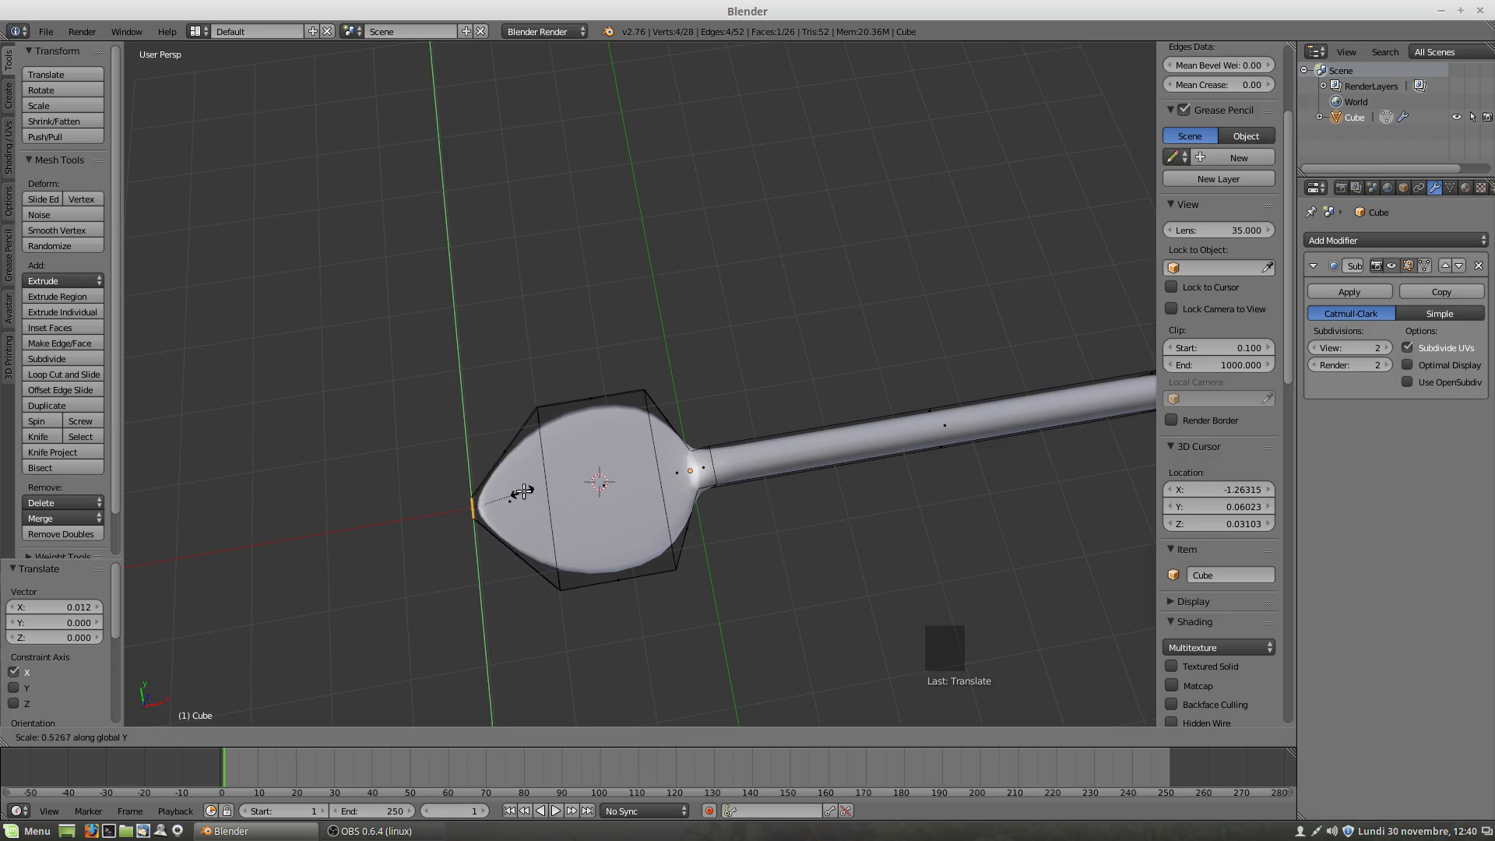
left_click(602, 539)
Step: Inset the head's three upper and three lower faces by about 0.7593 and display the Subdivision Surface result on the edit cage
middle_click_drag(602, 539, 631, 421)
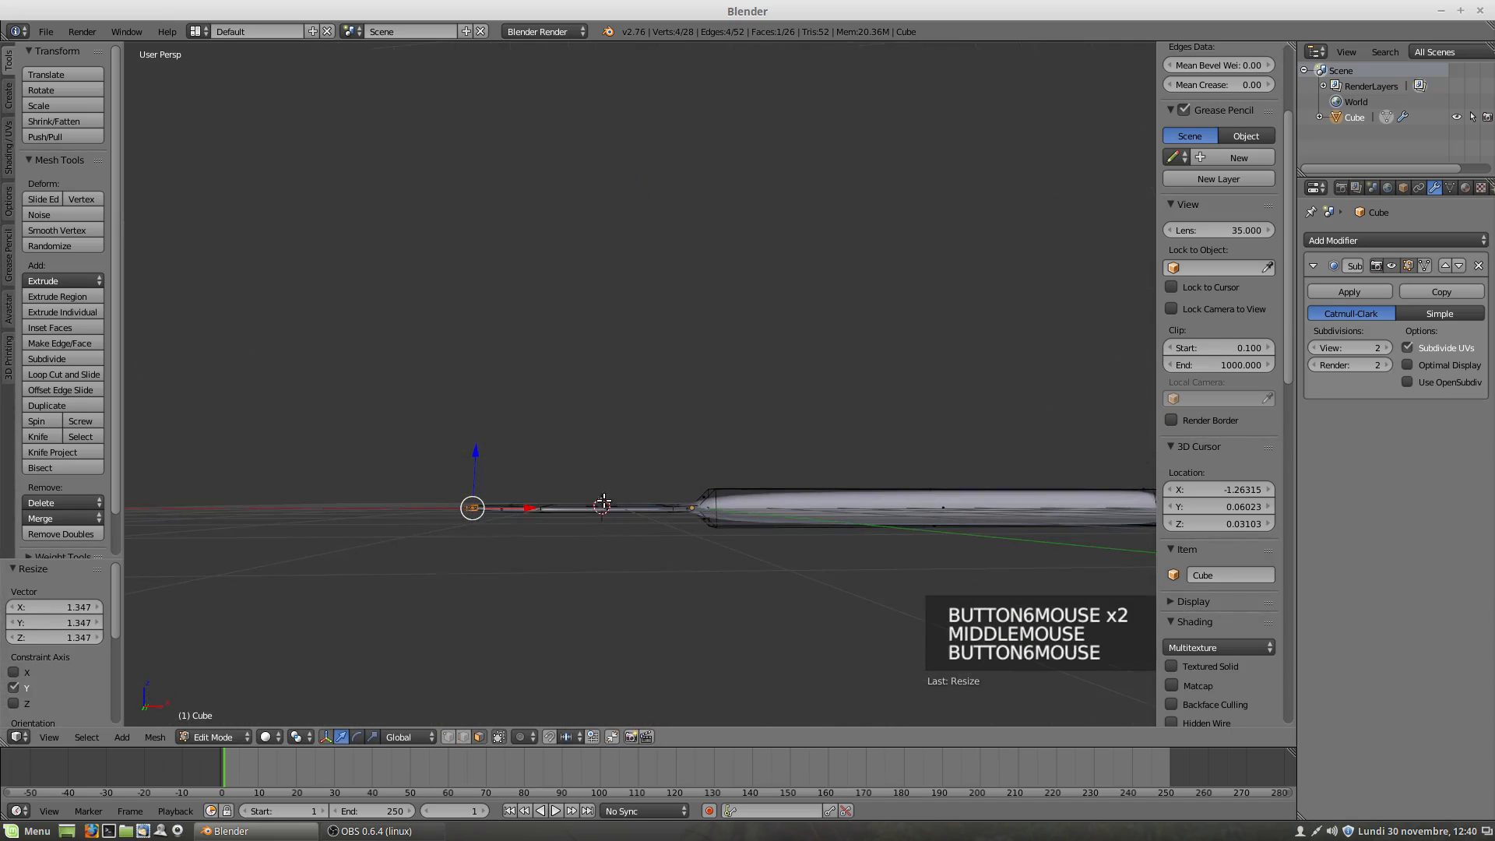
middle_click_drag(621, 506, 627, 641)
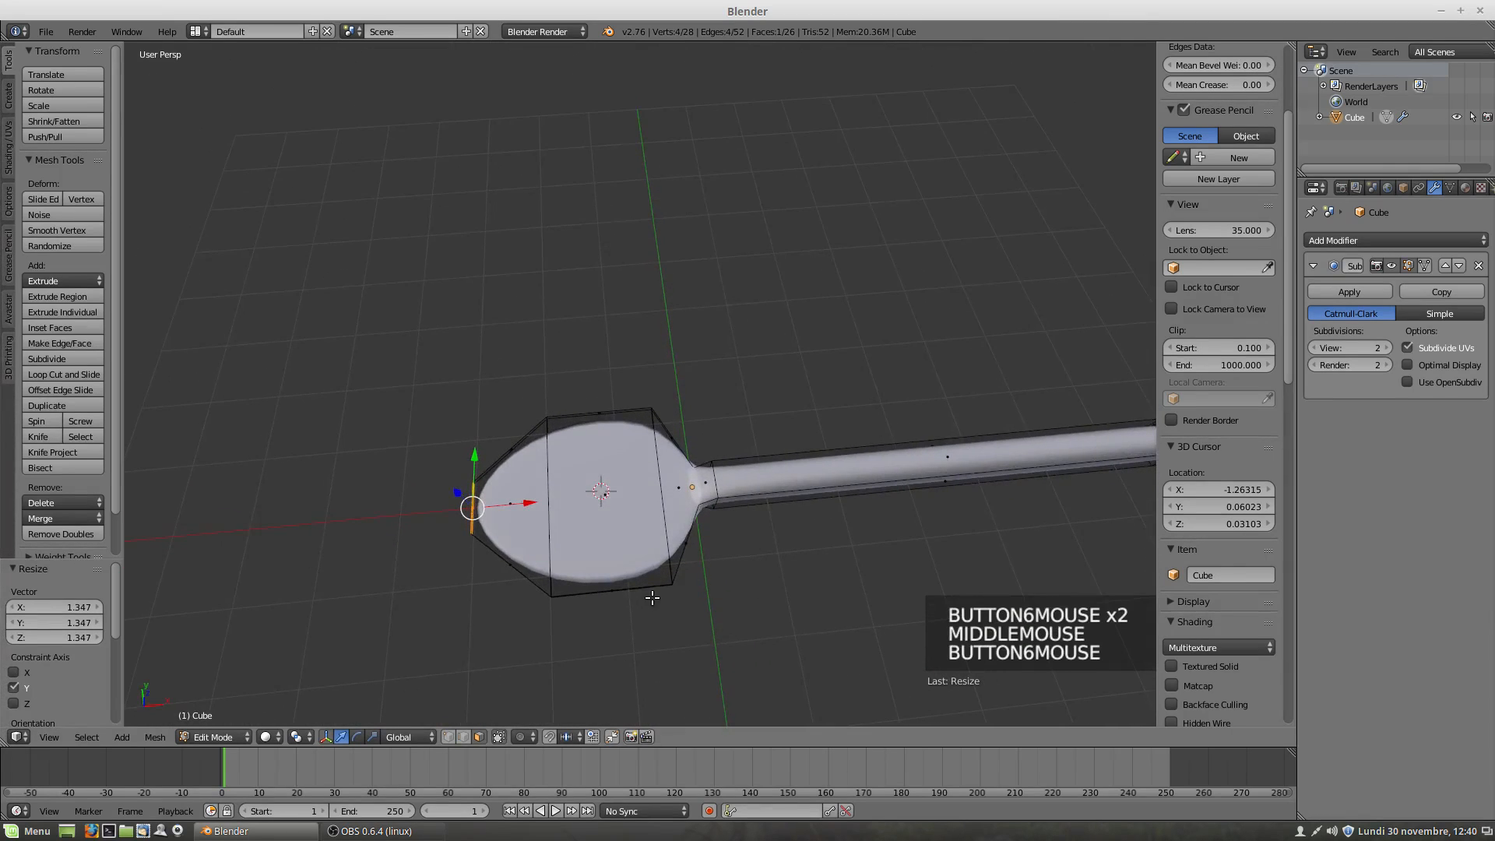
key("KP_7")
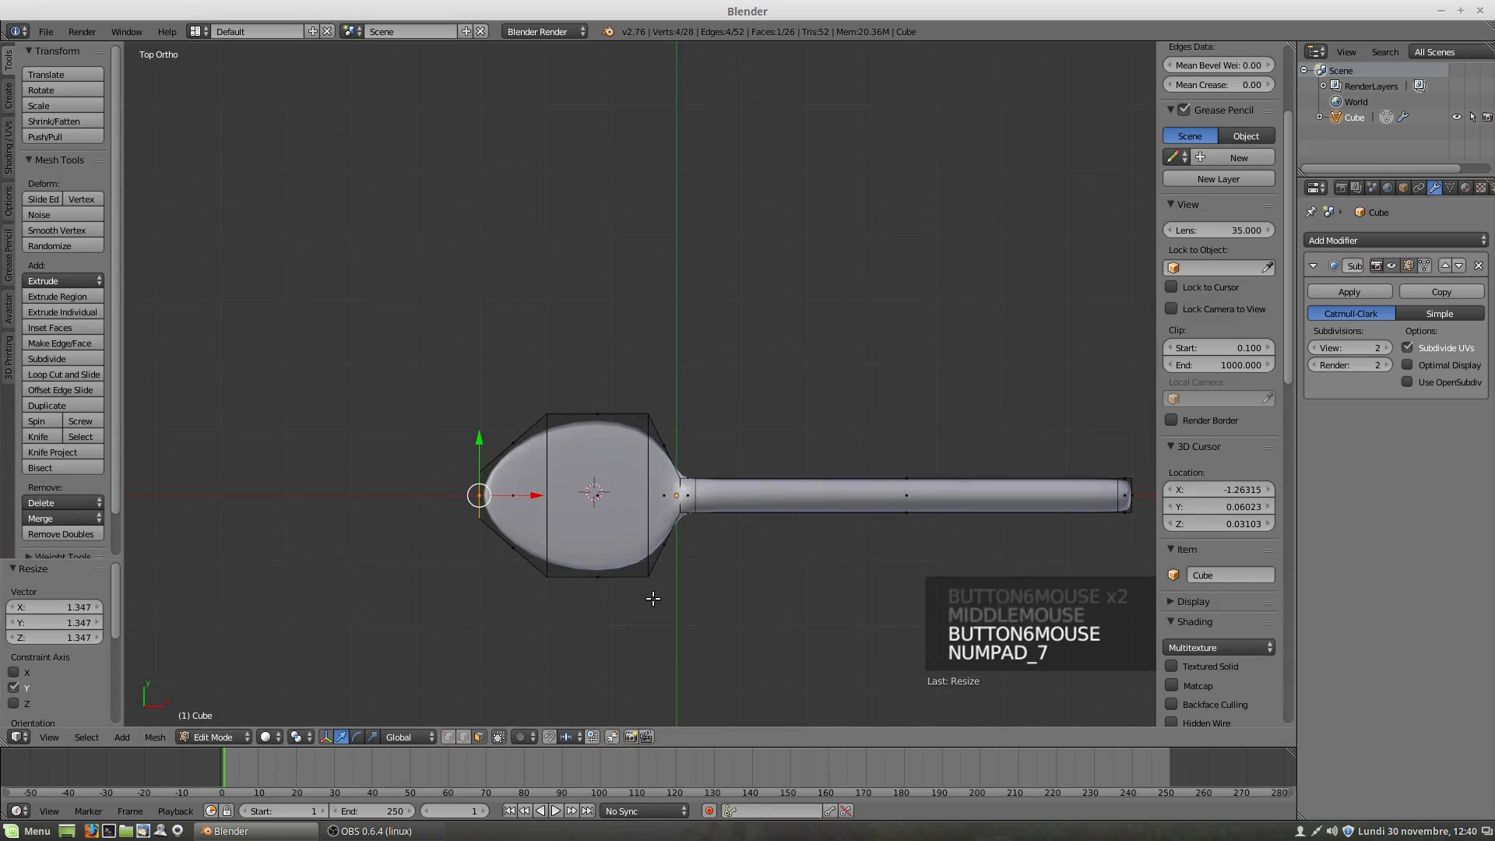
right_click(594, 495)
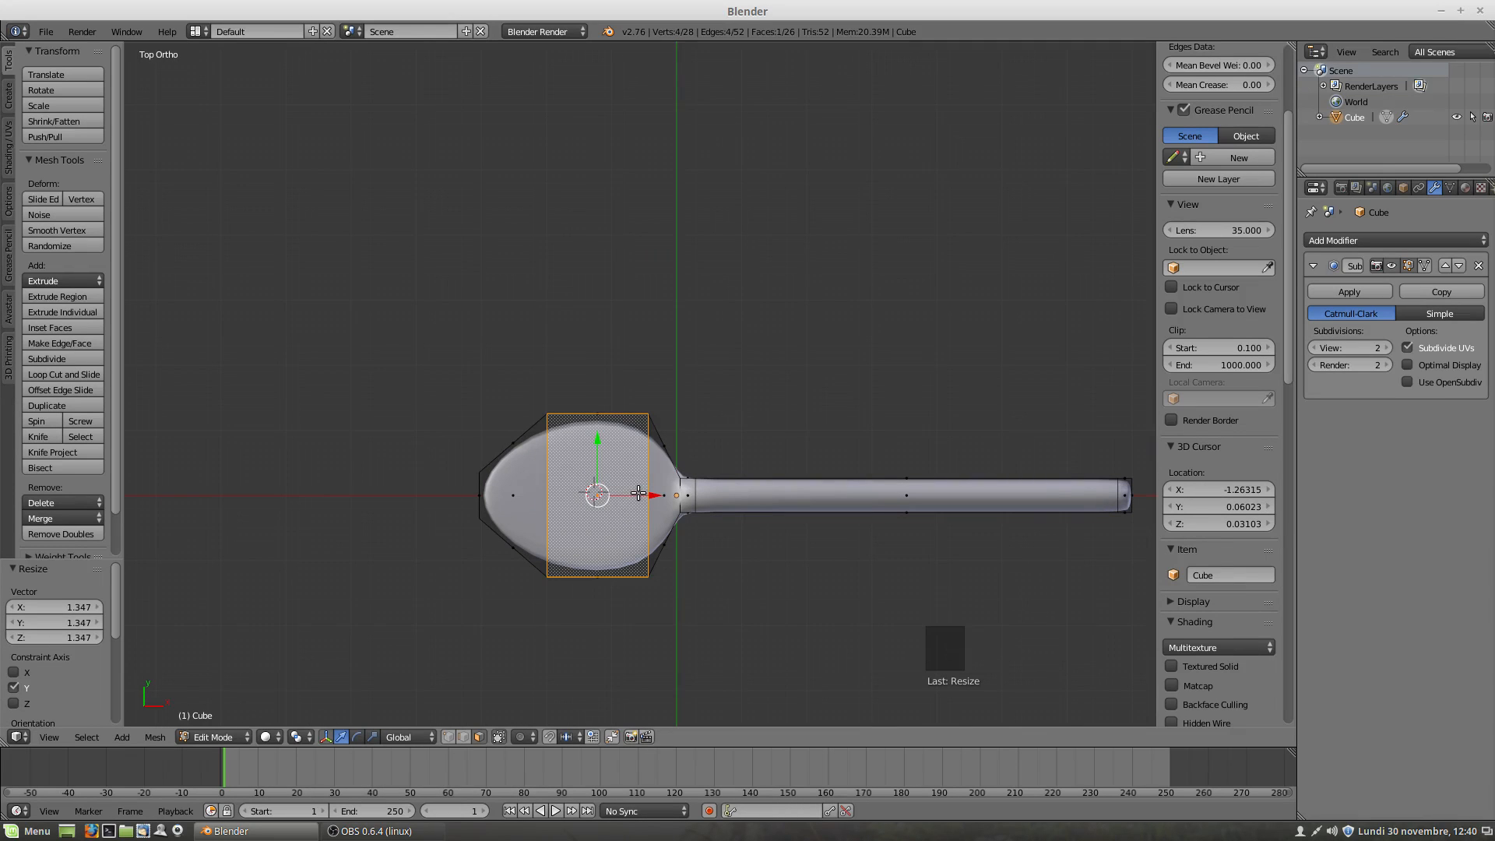
right_click(527, 492, "shift")
right_click(647, 503, "shift")
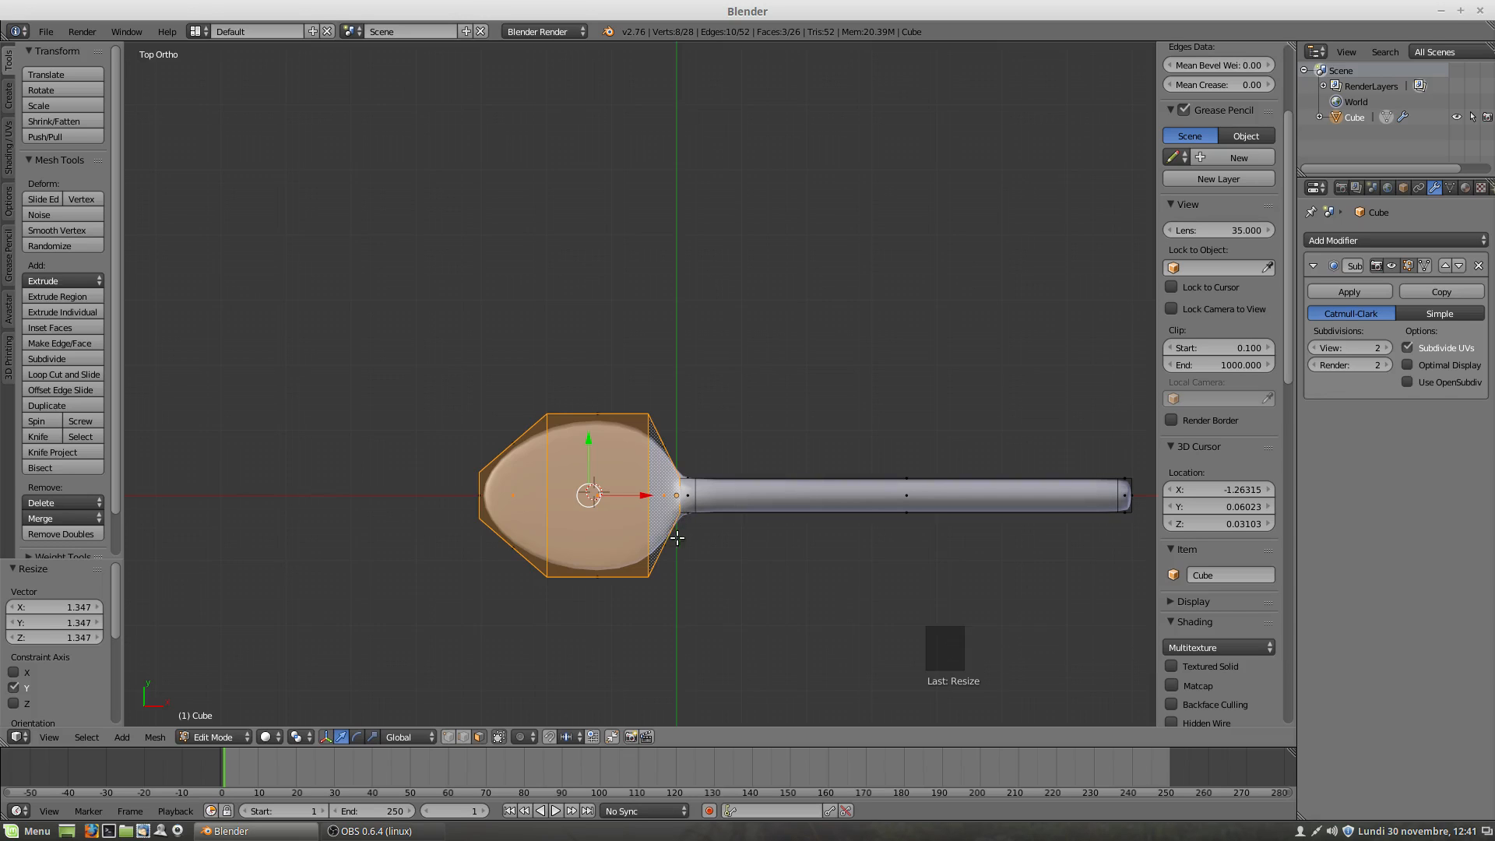
middle_click_drag(582, 603, 528, 345)
scroll(529, 345, "left", 1)
right_click(529, 476, "shift")
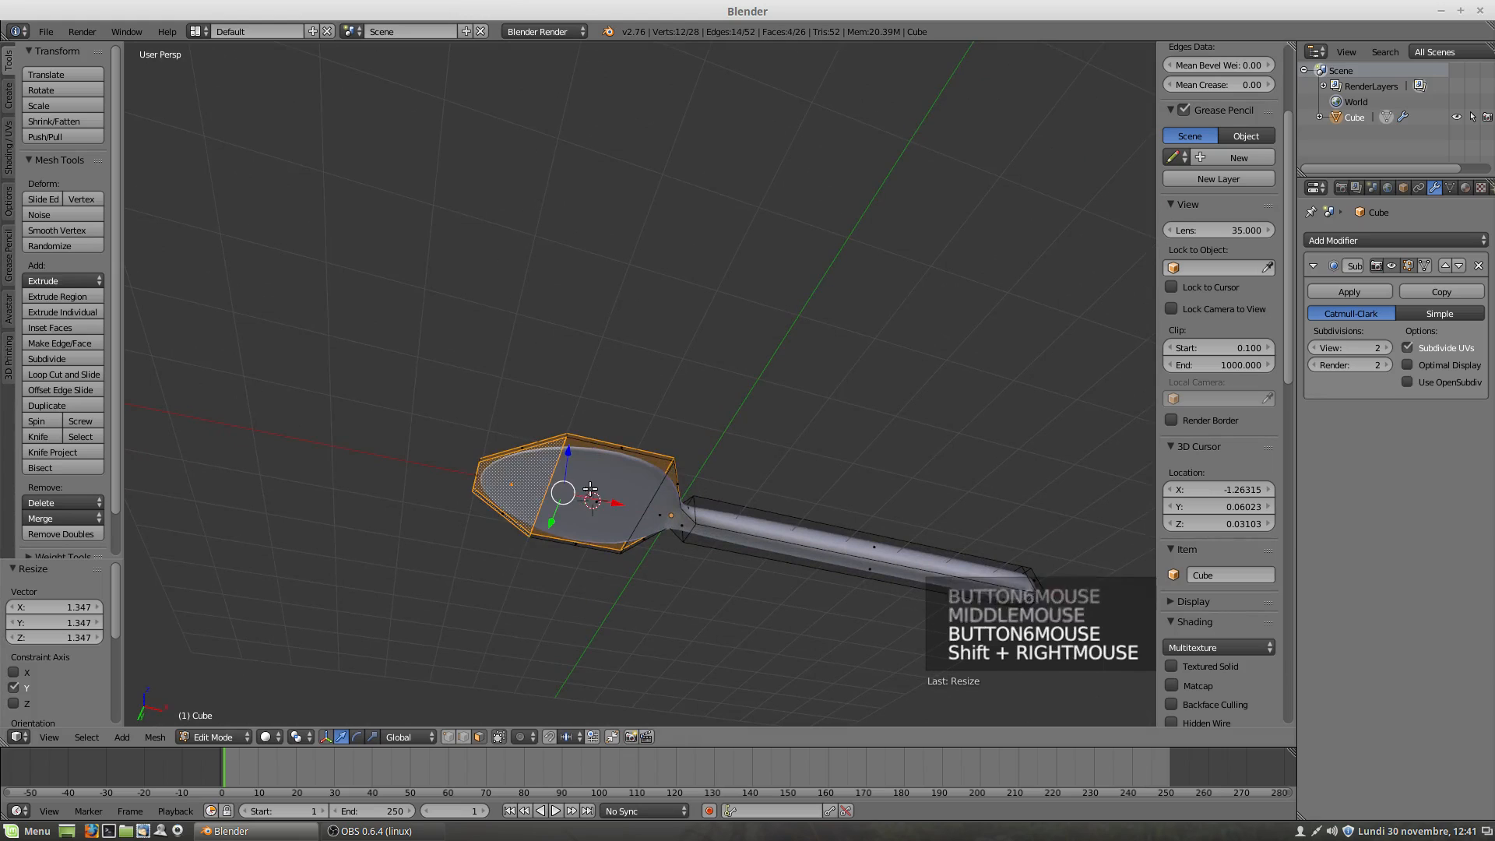
right_click(637, 534, "shift")
right_click(650, 523, "shift")
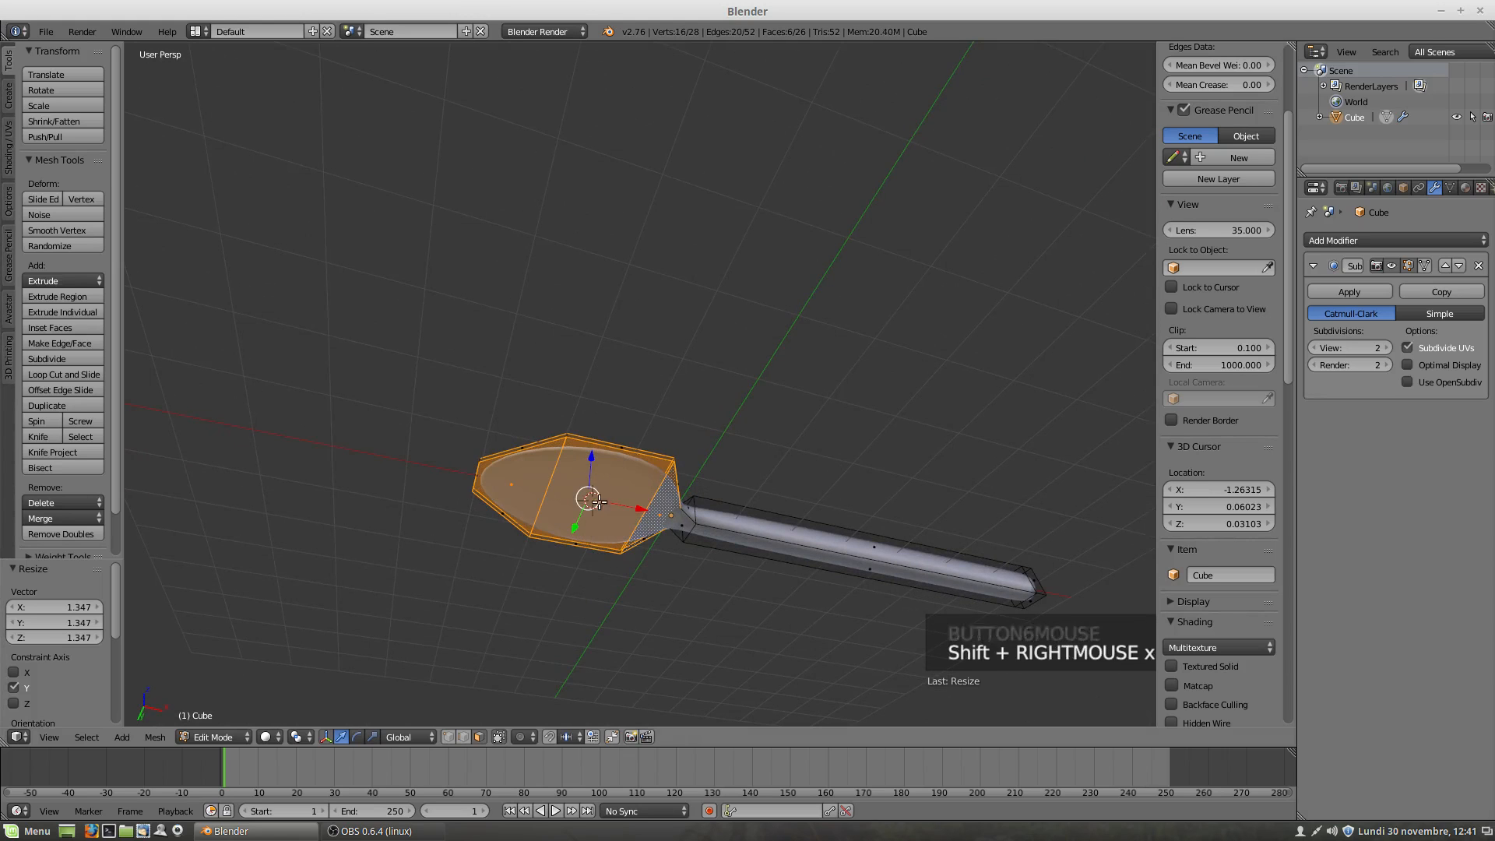
middle_click_drag(589, 528, 646, 545)
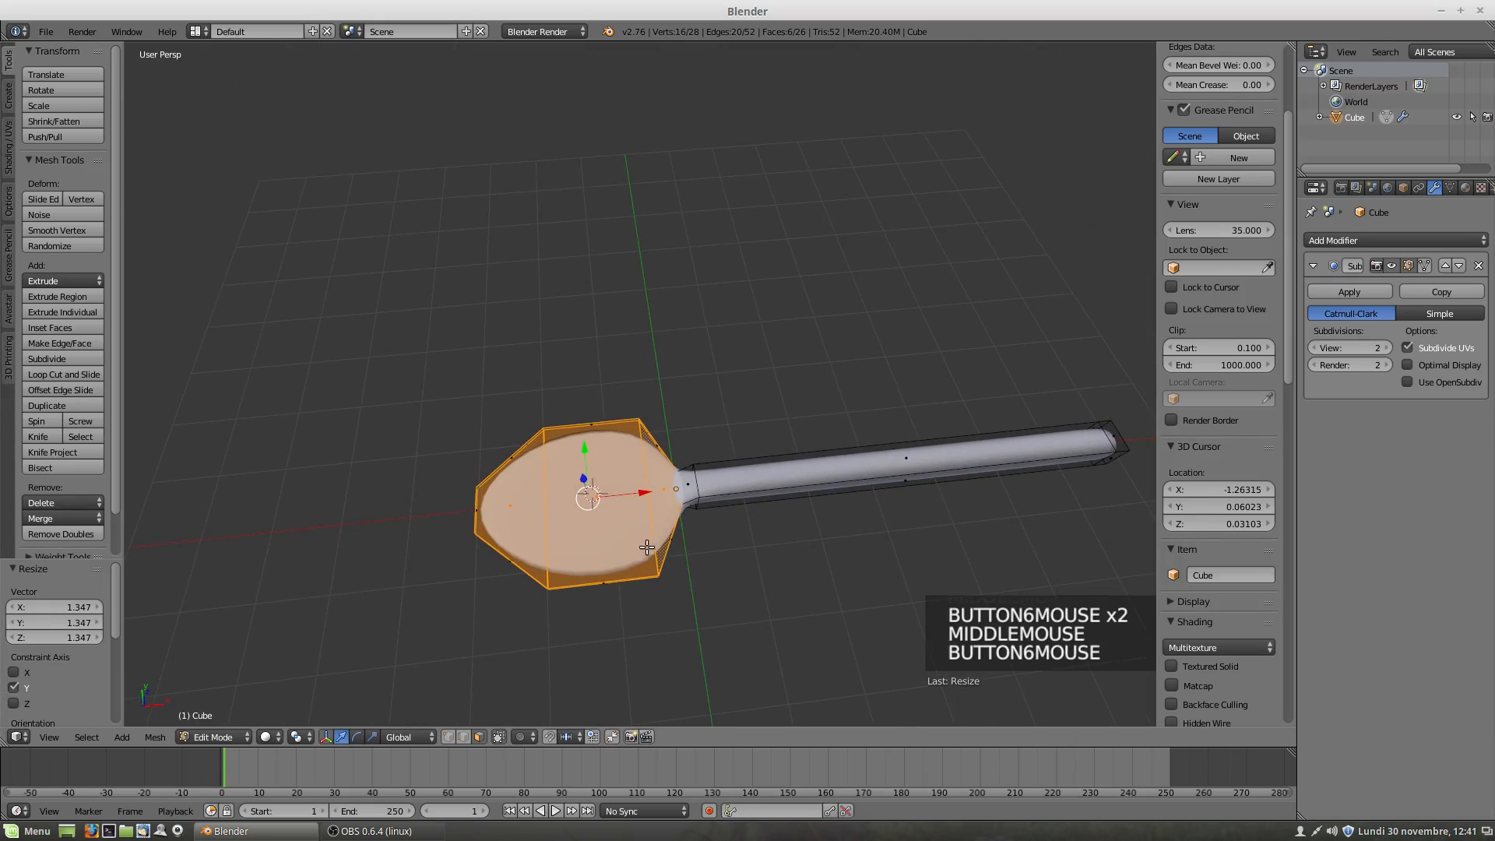
scroll(647, 543, "up", 2)
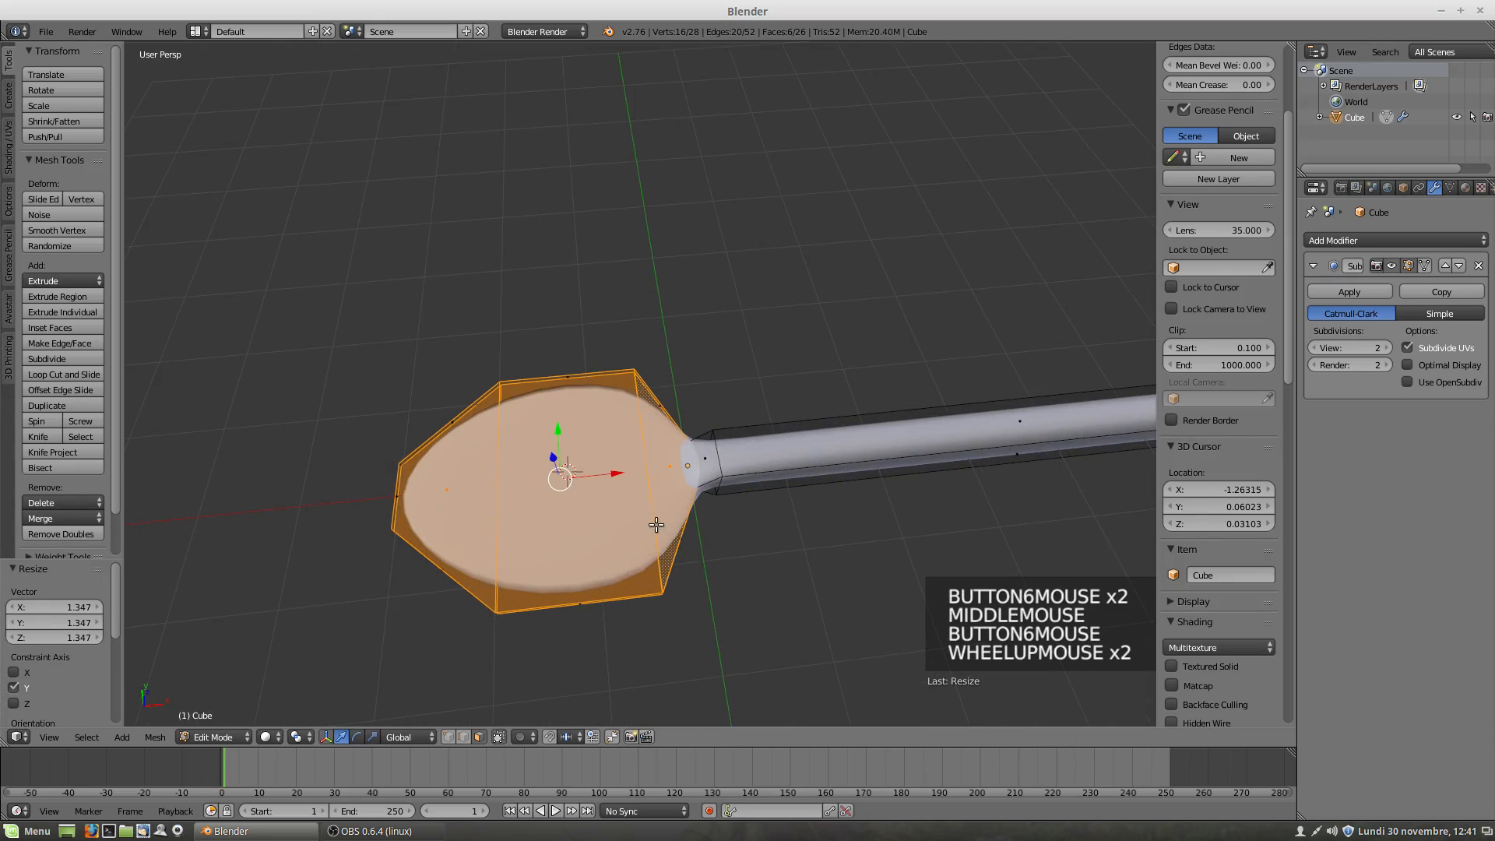
key("i")
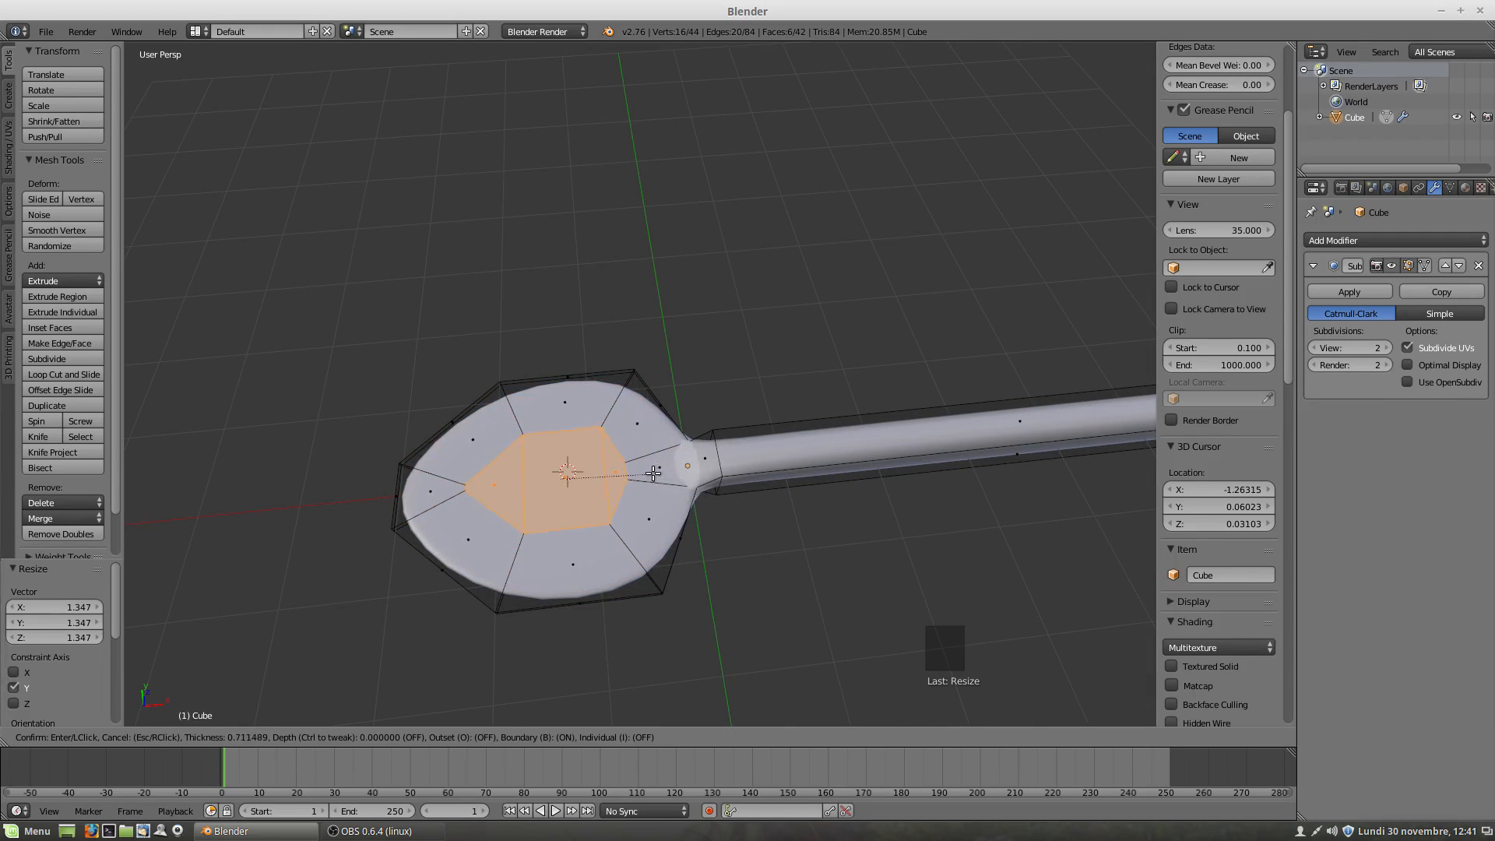
left_click(648, 472)
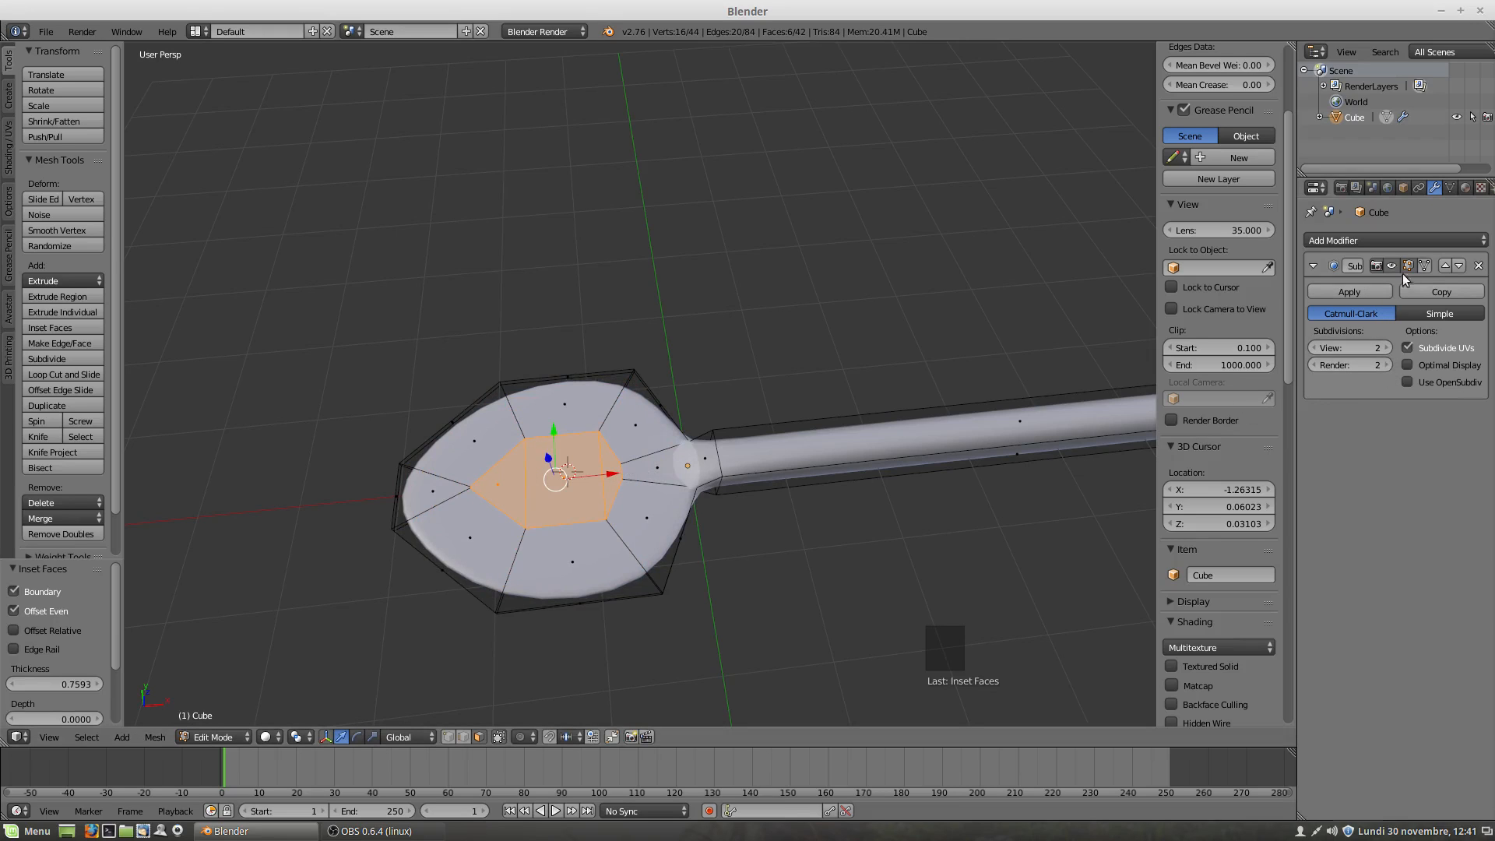
left_click(1425, 266)
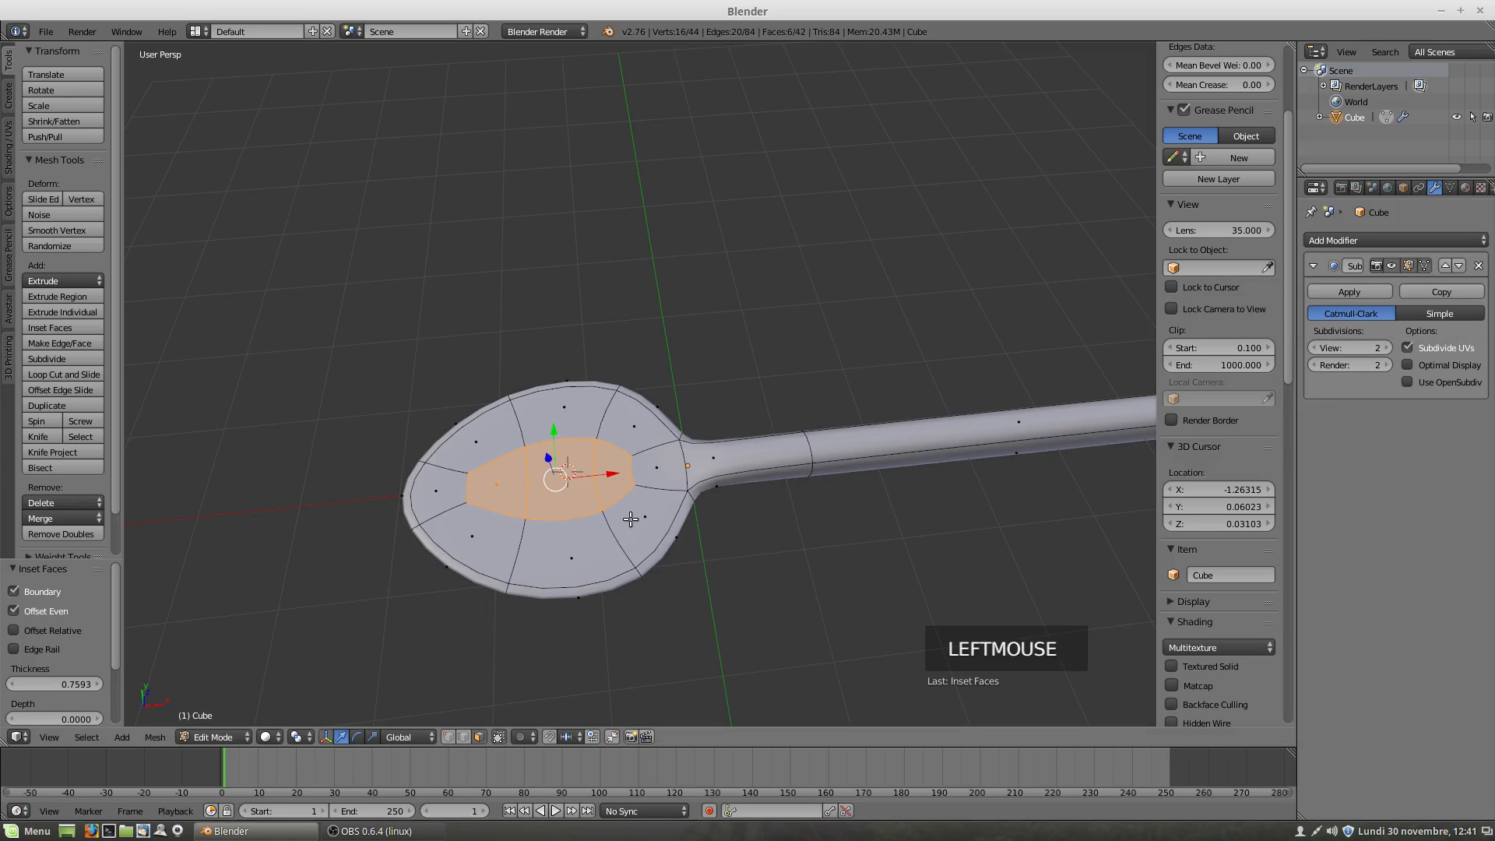
Step: Lower the inset upper and lower faces of the head about 0.538 along Z to hollow out the bowl
middle_click_drag(613, 539, 575, 466)
left_click_drag(553, 433, 560, 475)
middle_click_drag(561, 475, 561, 471)
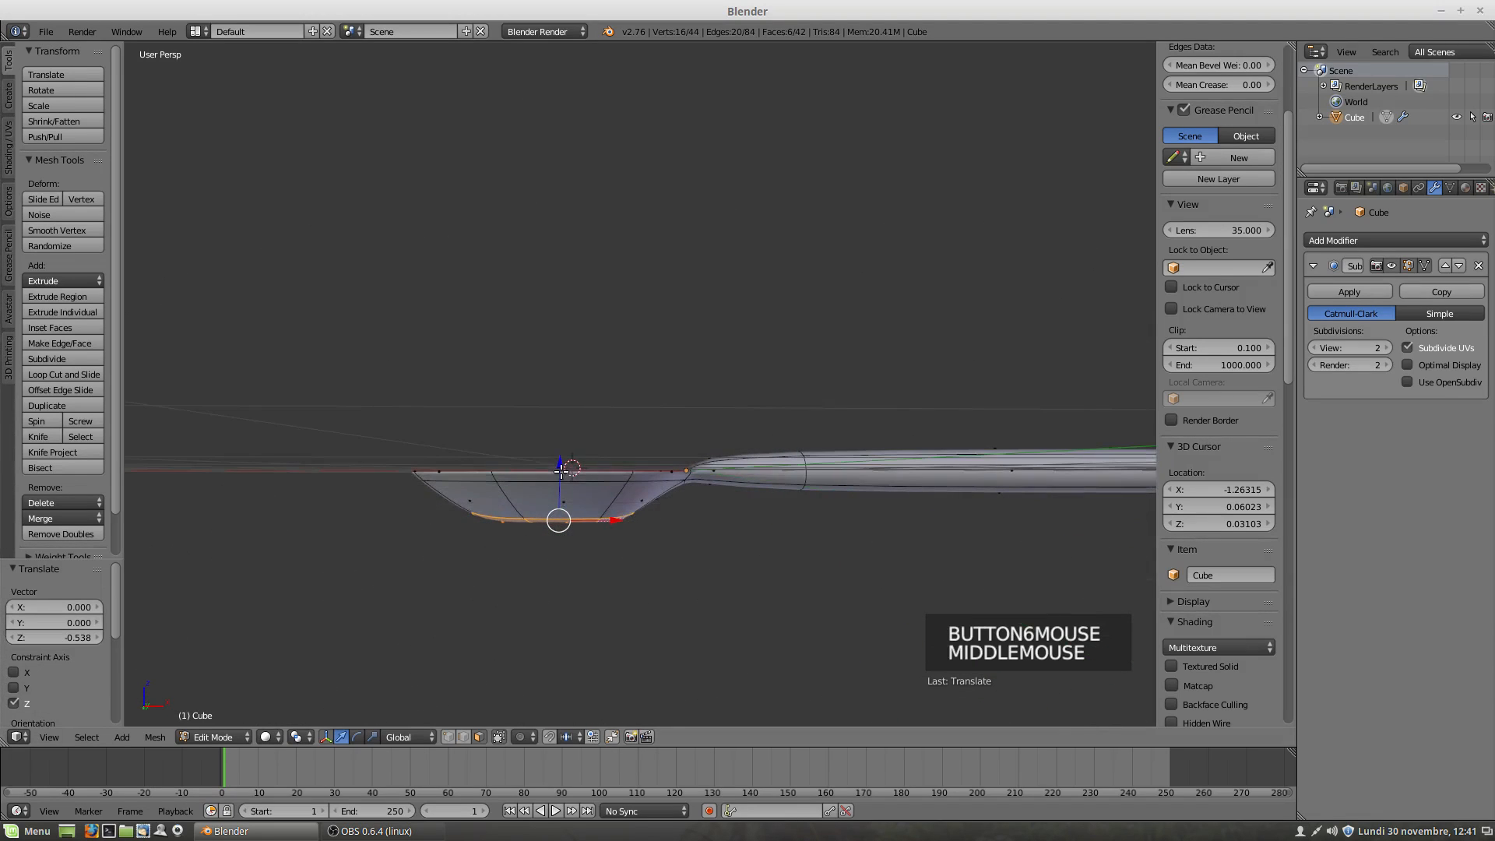
Step: Shift the bowl's inset faces about 0.22 along X towards the handle and raise them about 0.108 along Z
mouse_move(615, 520)
middle_mouse_down()
mouse_move(605, 649)
mouse_move(608, 508)
middle_mouse_up()
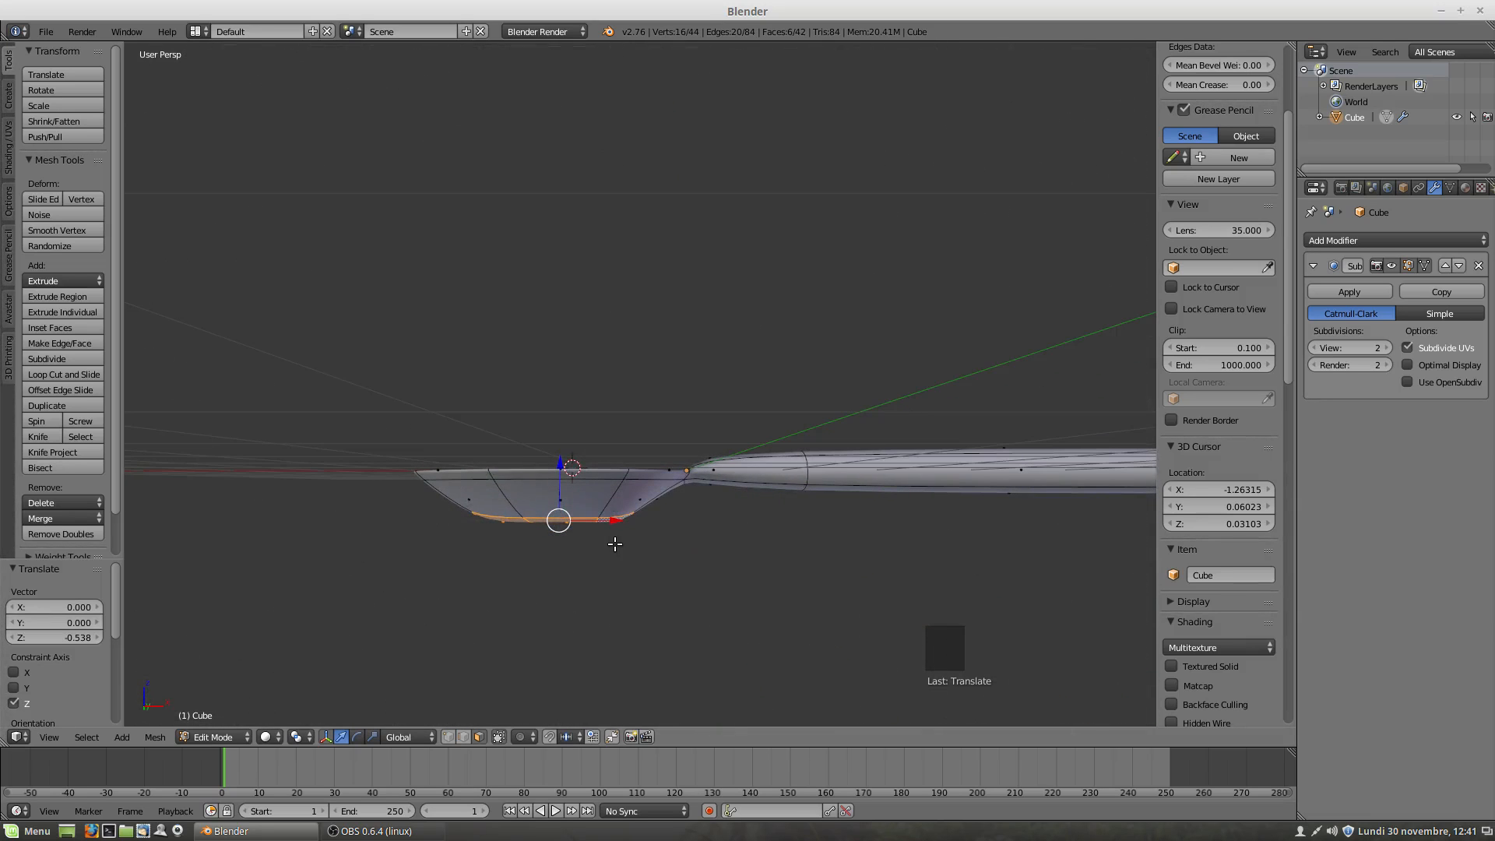
left_click_drag(620, 521, 639, 520)
middle_click_drag(638, 555, 627, 532)
key("KP_1")
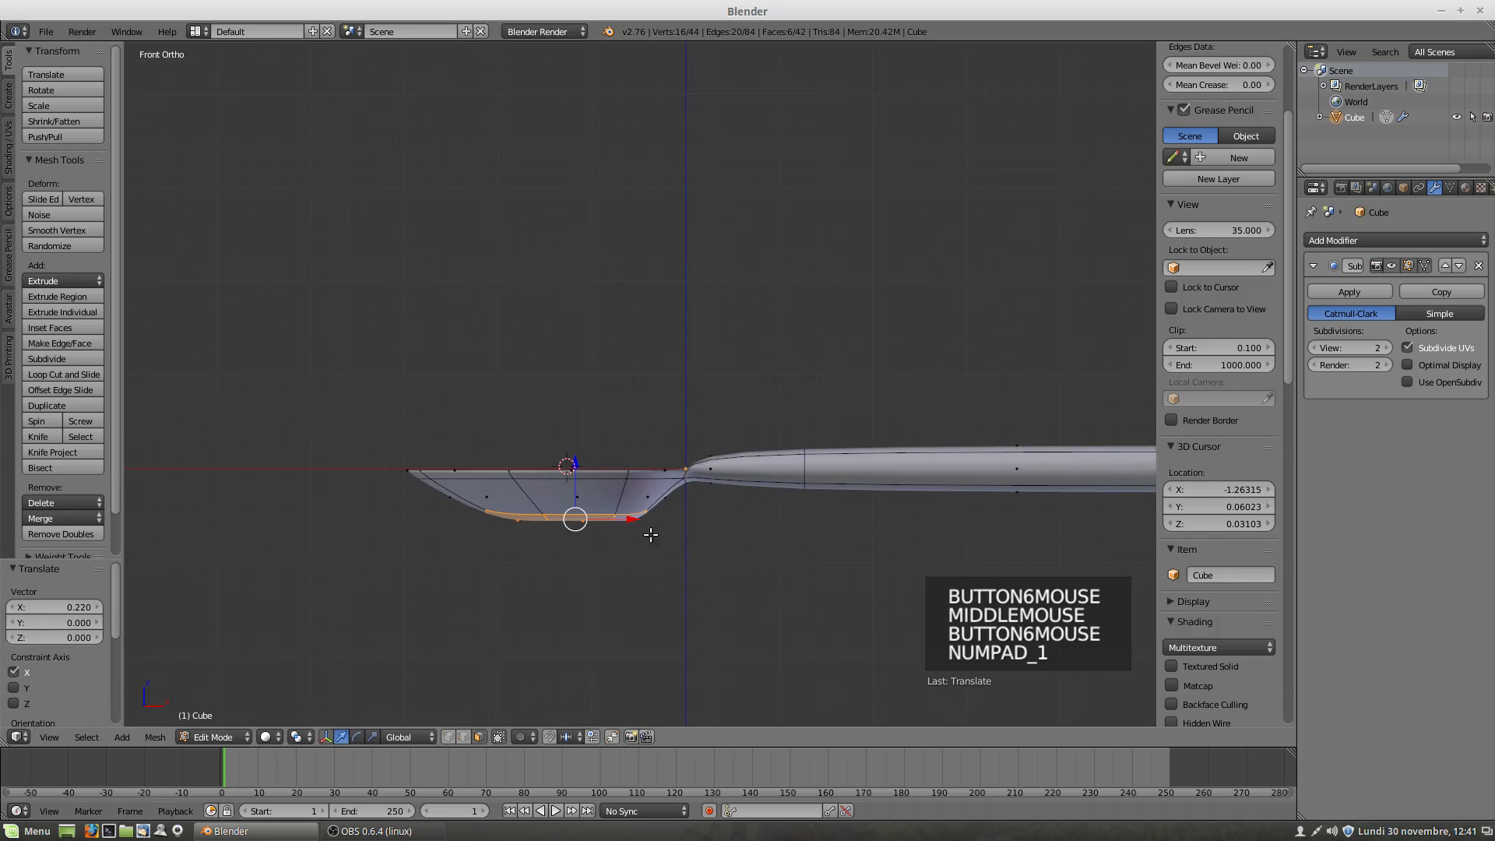
key("r")
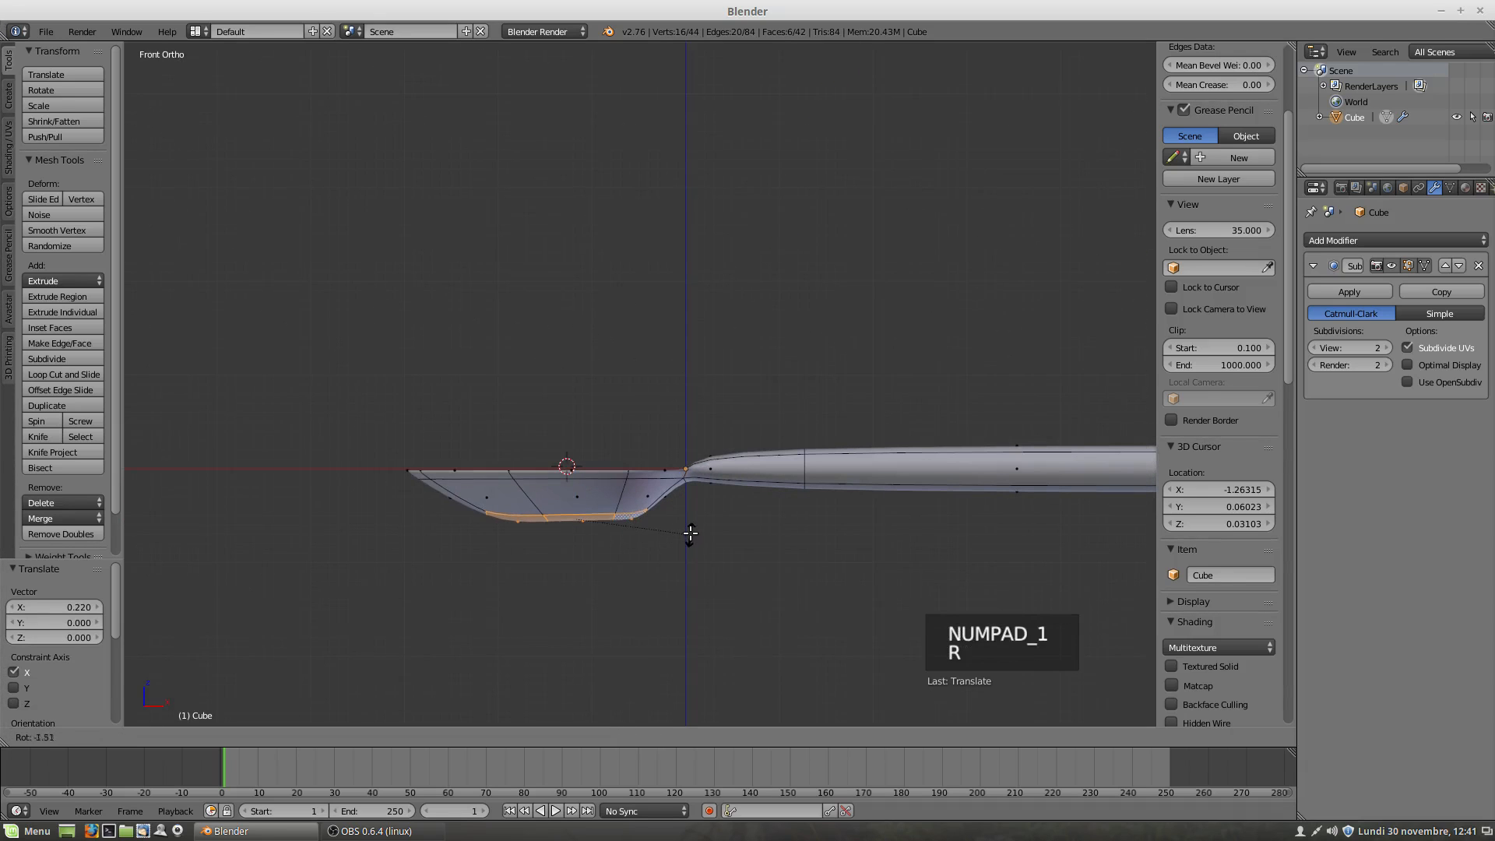
right_click(690, 527)
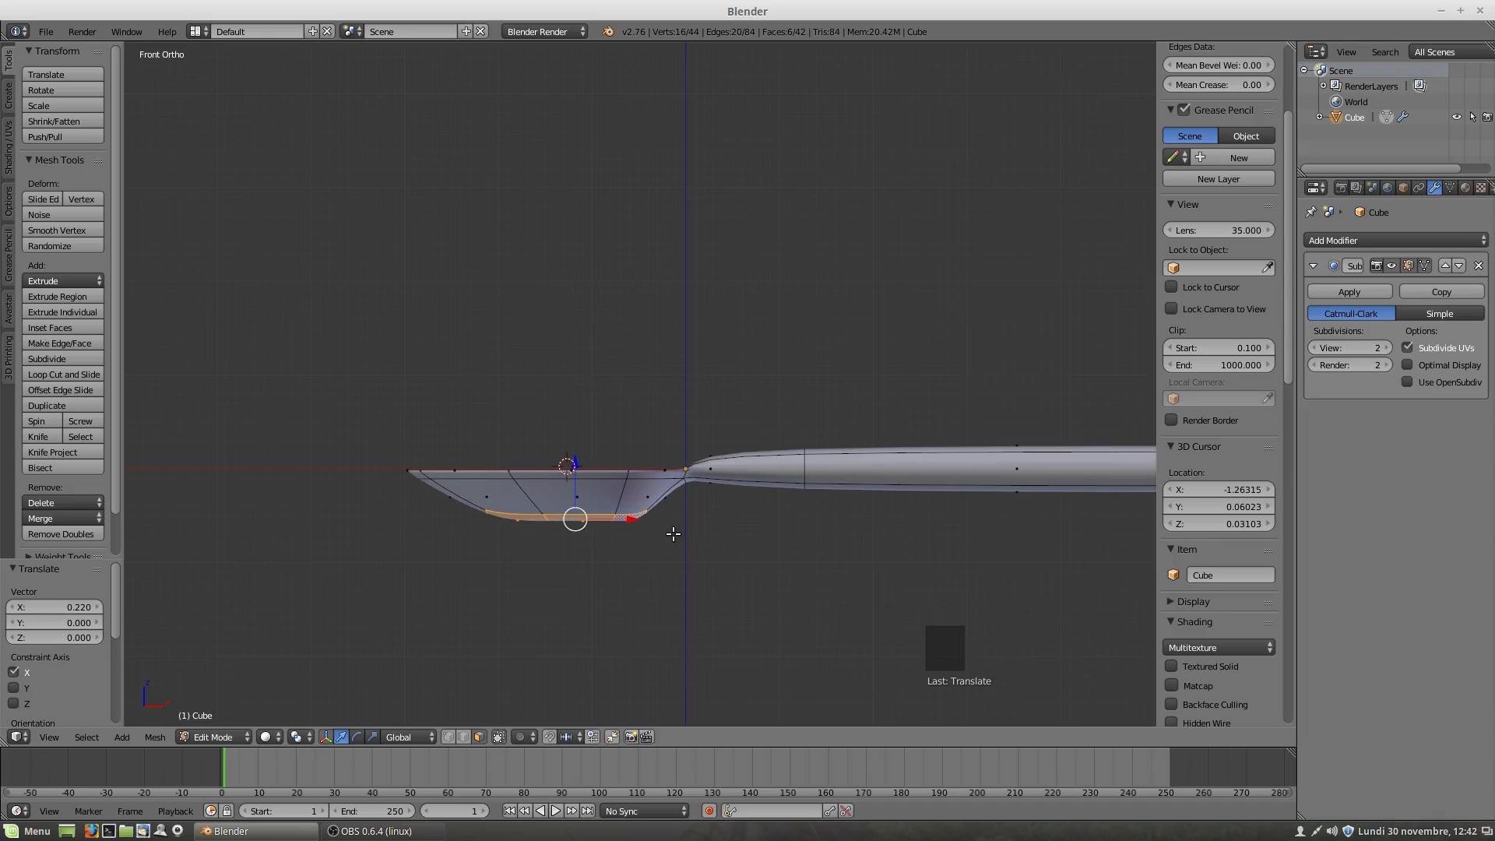
left_click_drag(572, 465, 573, 460)
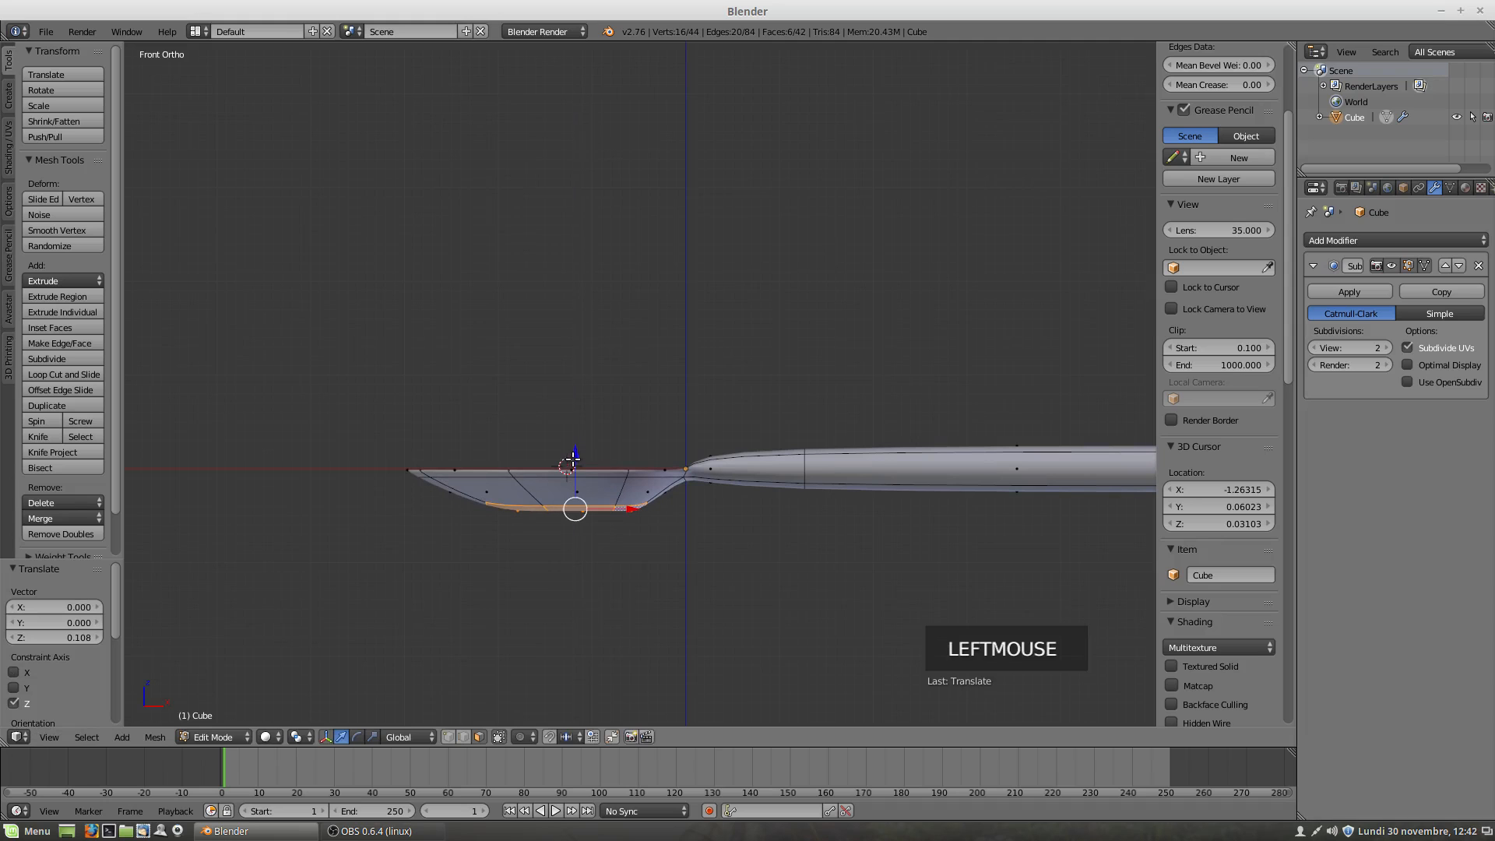
Step: Lower only the middle inset faces, inside and underneath the bowl, about 0.206 along Z
middle_click_drag(582, 514, 601, 616)
right_click(584, 505)
right_click(582, 510, "shift")
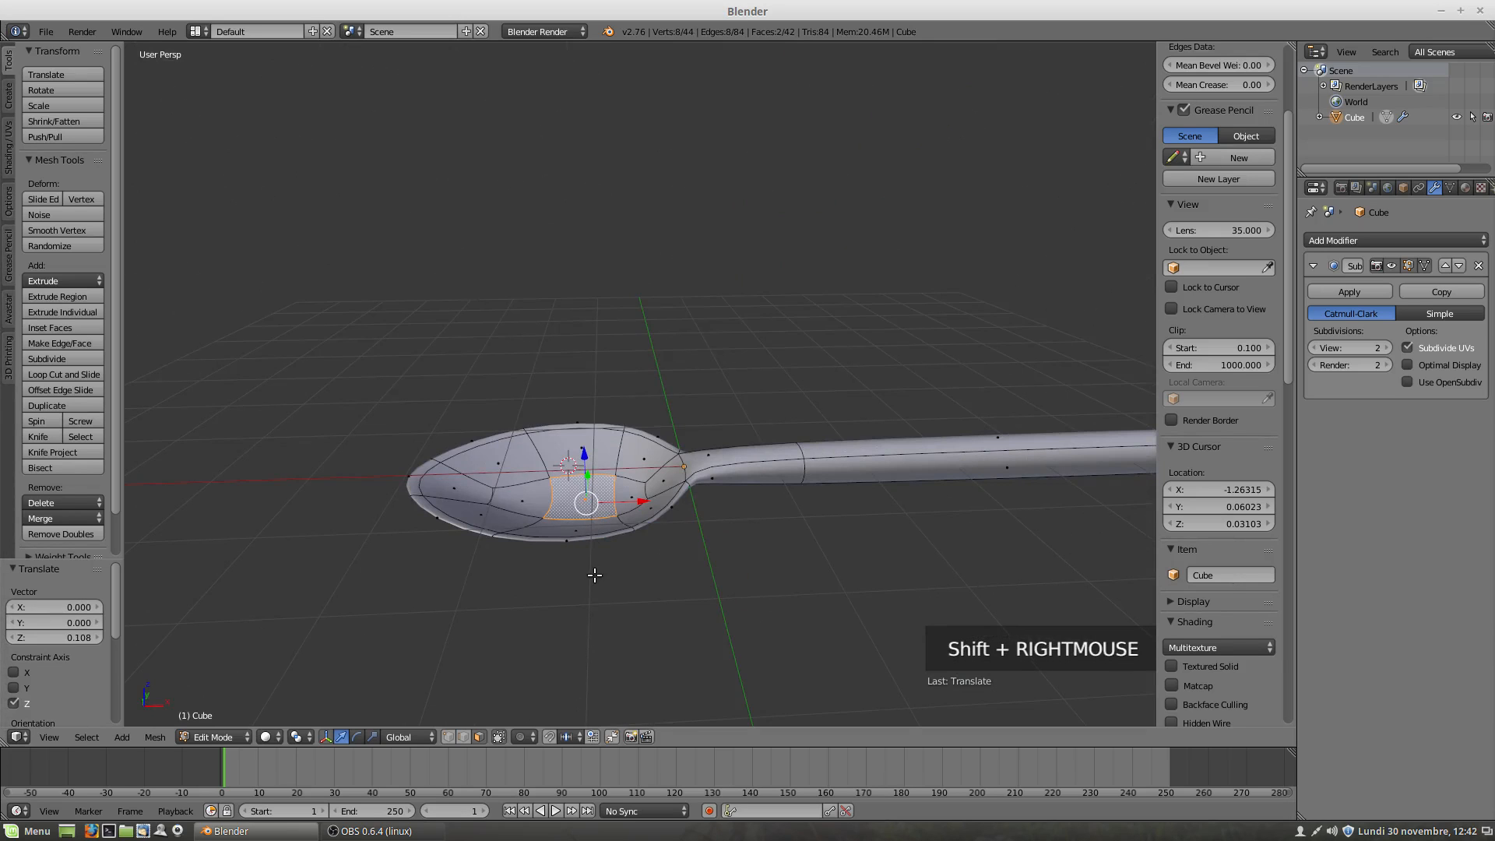
middle_click_drag(574, 568, 577, 488)
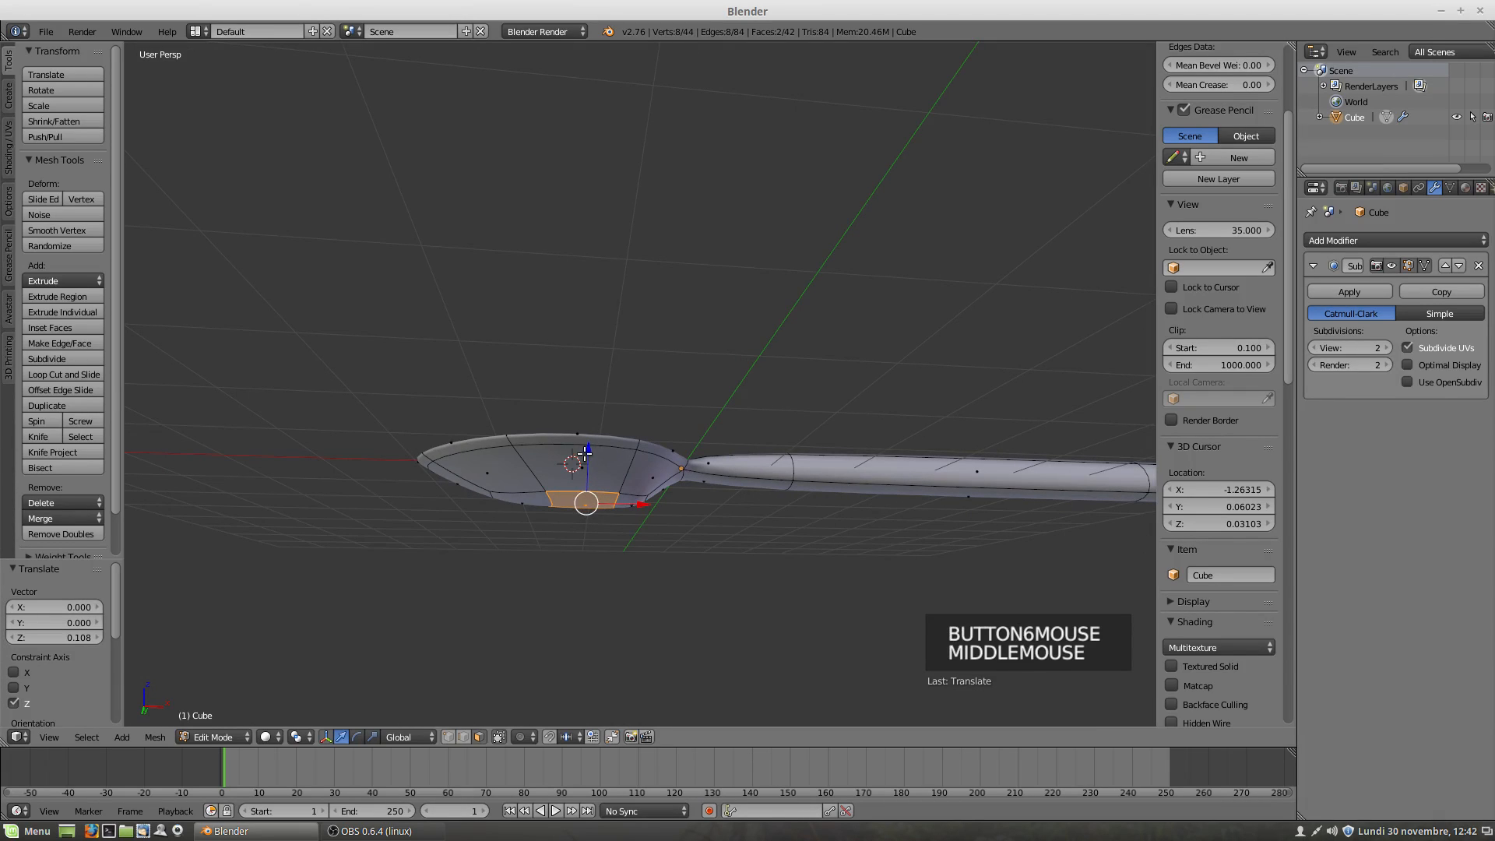
left_click_drag(586, 452, 590, 470)
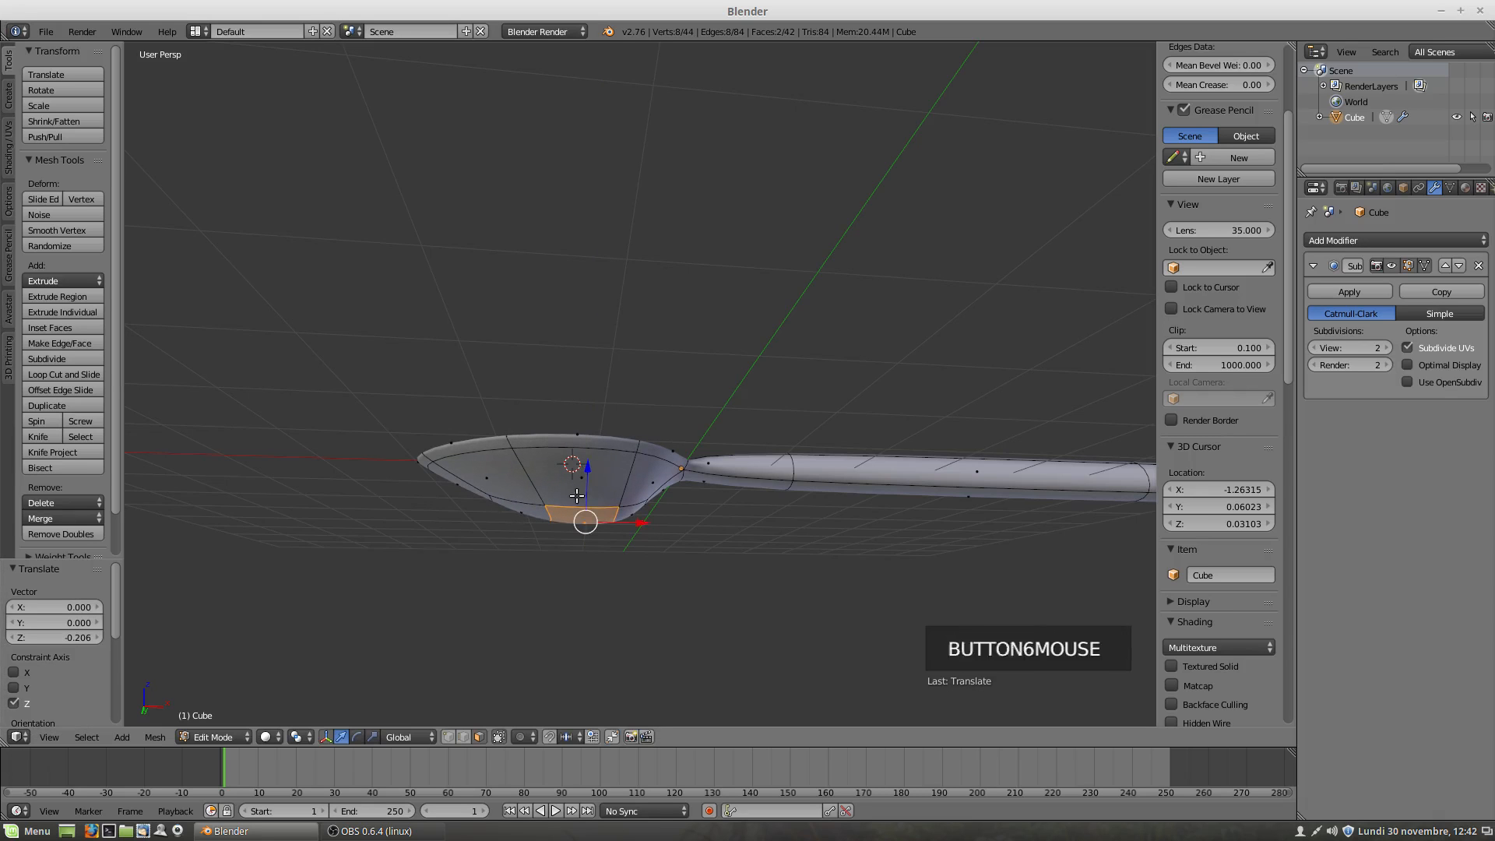
Step: Add the two neighbouring inset faces underneath the bowl to the selection and raise it about 0.133 along Z
middle_click_drag(590, 470, 560, 476)
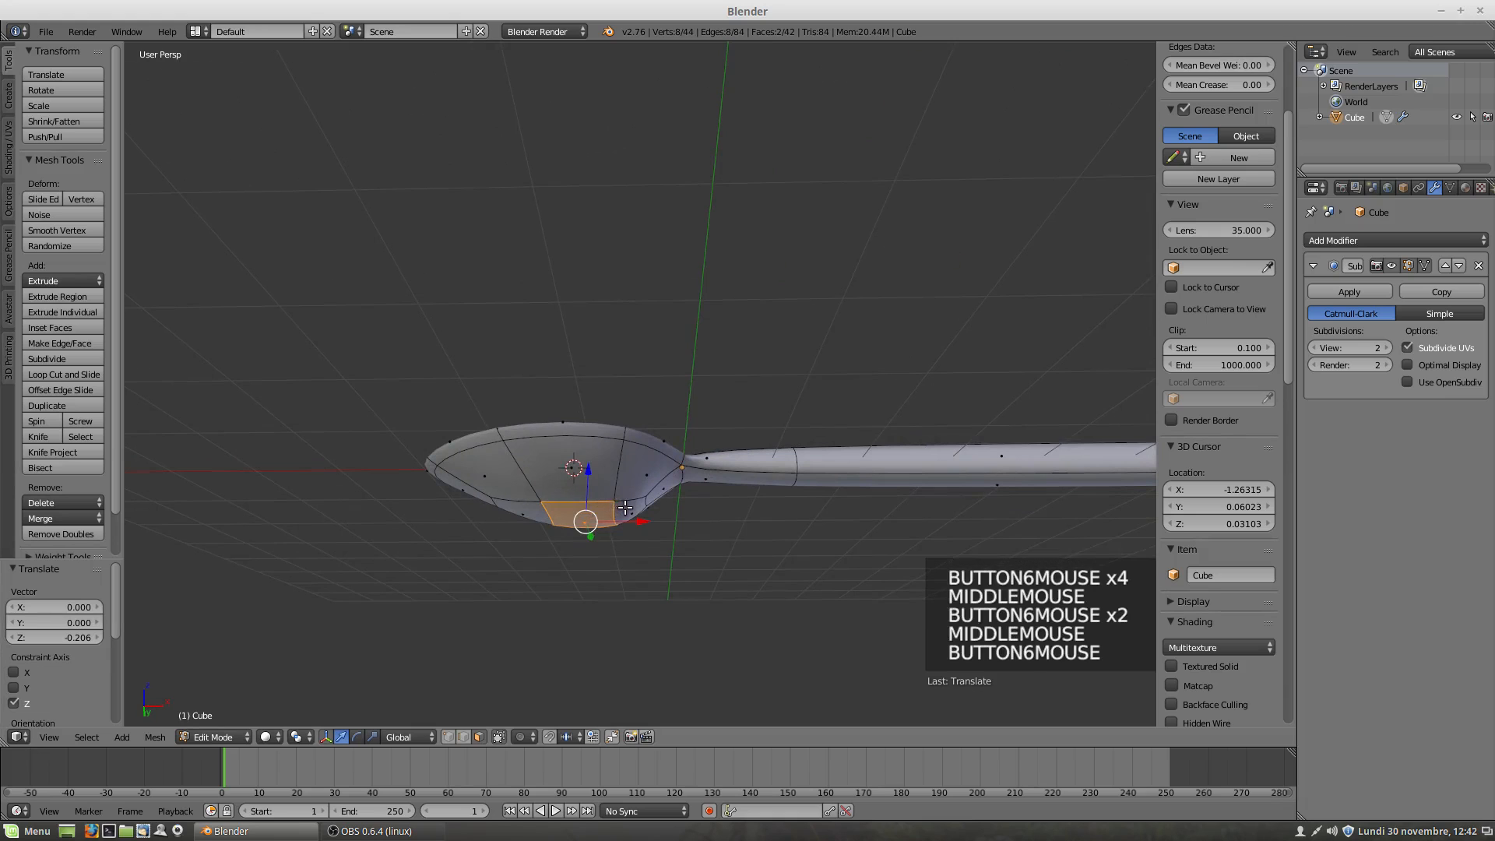
right_click(559, 515, "shift")
right_click(520, 512, "shift")
middle_click_drag(604, 534, 604, 554)
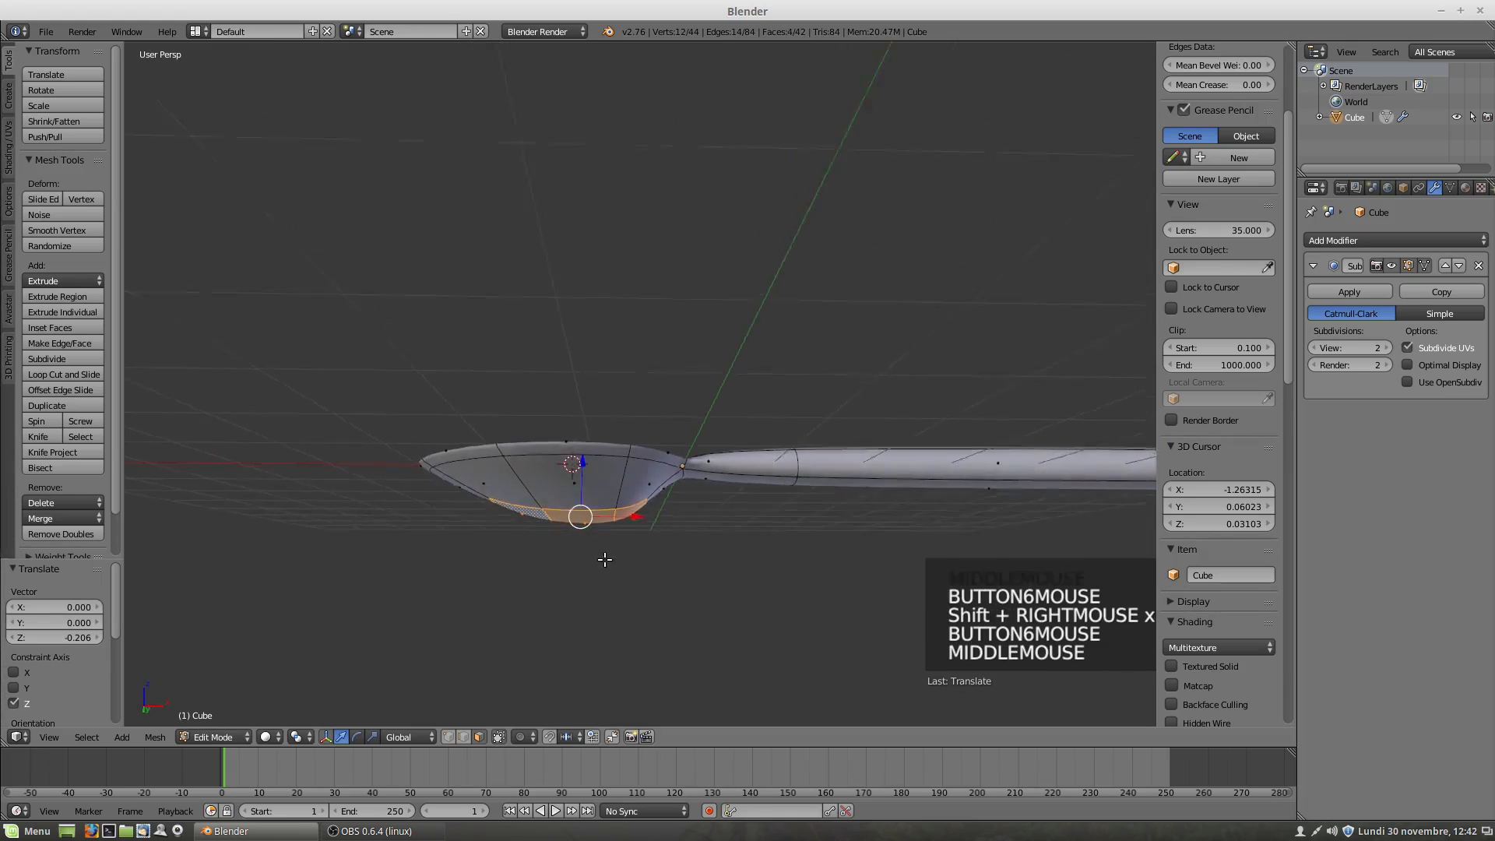
key("KP_1")
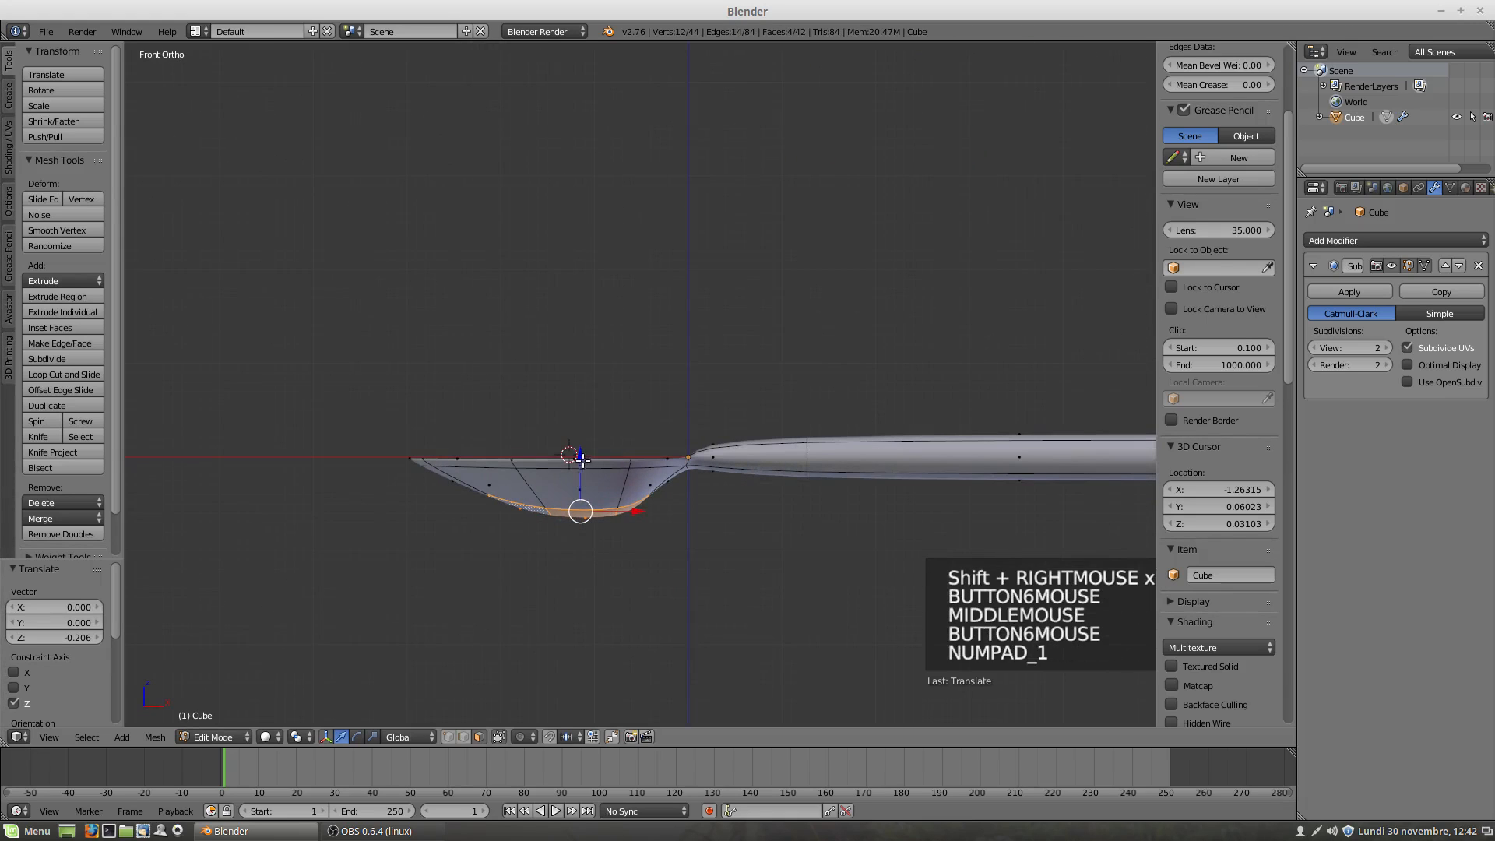
left_click_drag(580, 455, 579, 448)
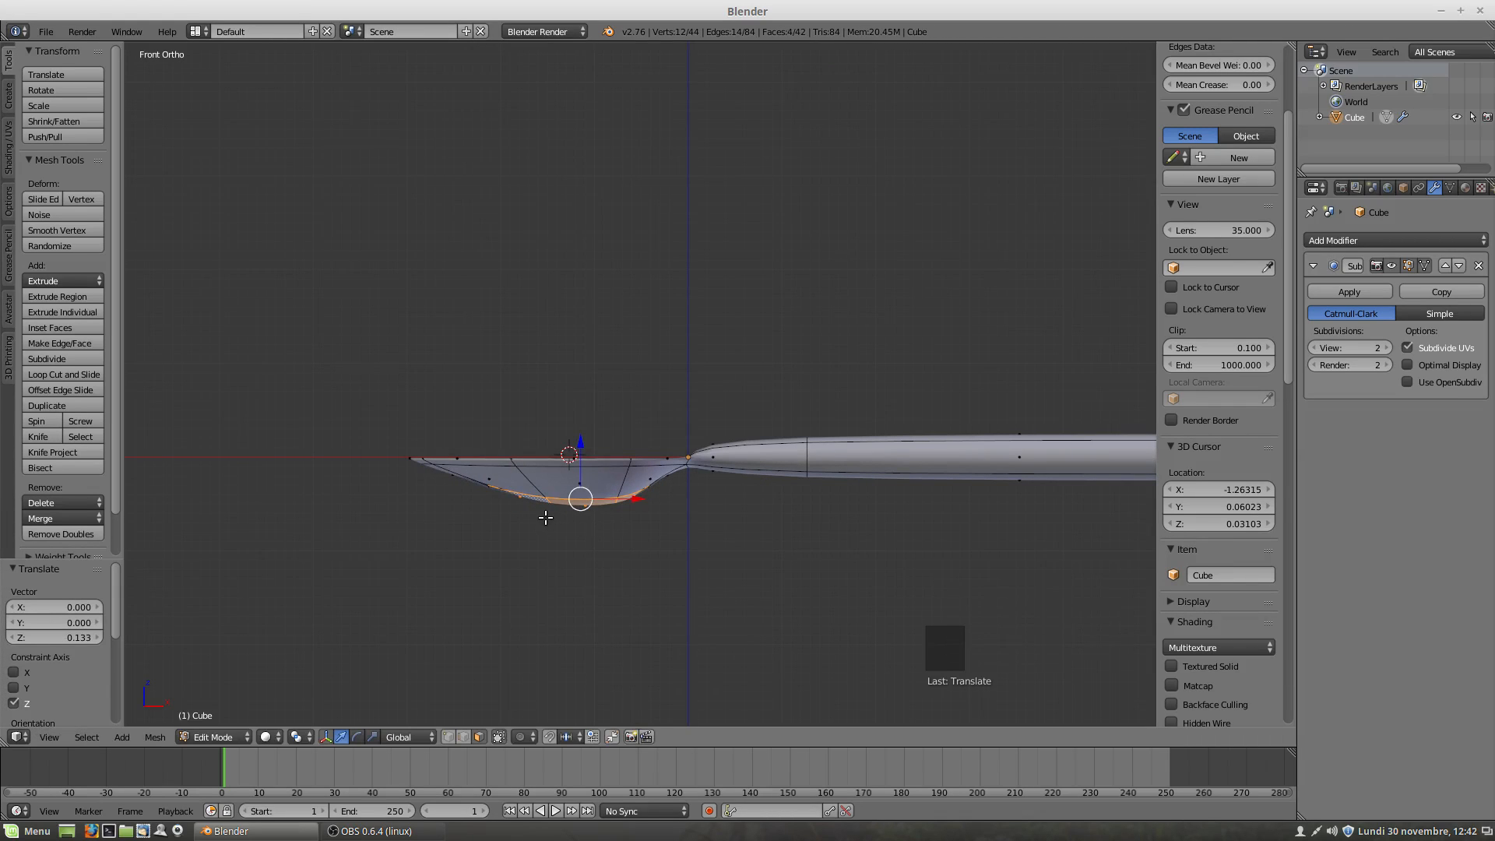
Step: Raise the bowl's underside face nearest the handle about 0.118 along Z
right_click(639, 492)
middle_click_drag(640, 499, 645, 502)
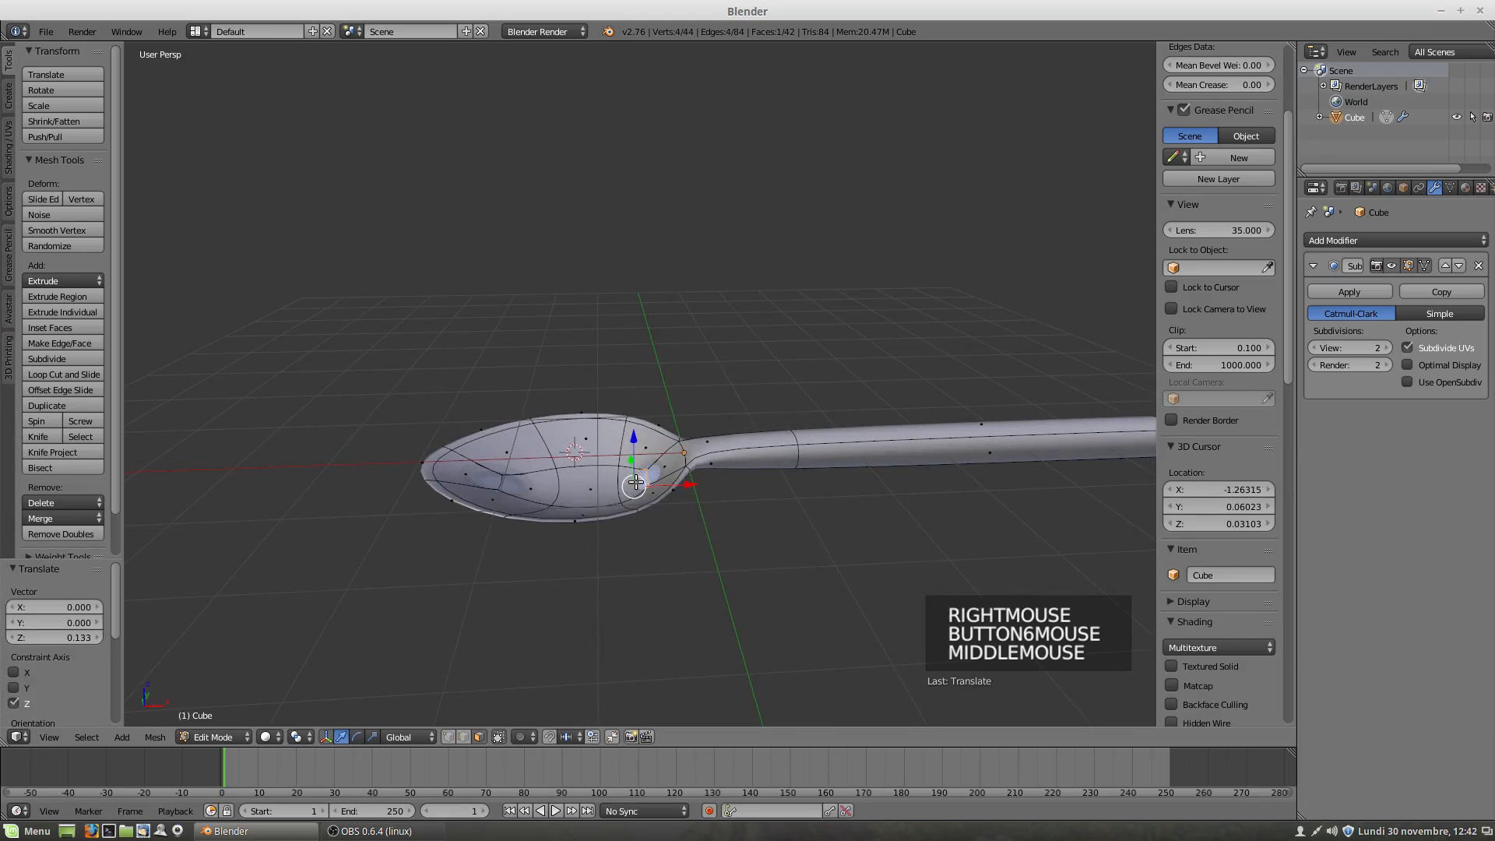
right_click(636, 483, "shift")
right_click(643, 506, "shift")
middle_click_drag(643, 506, 644, 601)
right_click(639, 475, "shift")
right_click(638, 476, "shift")
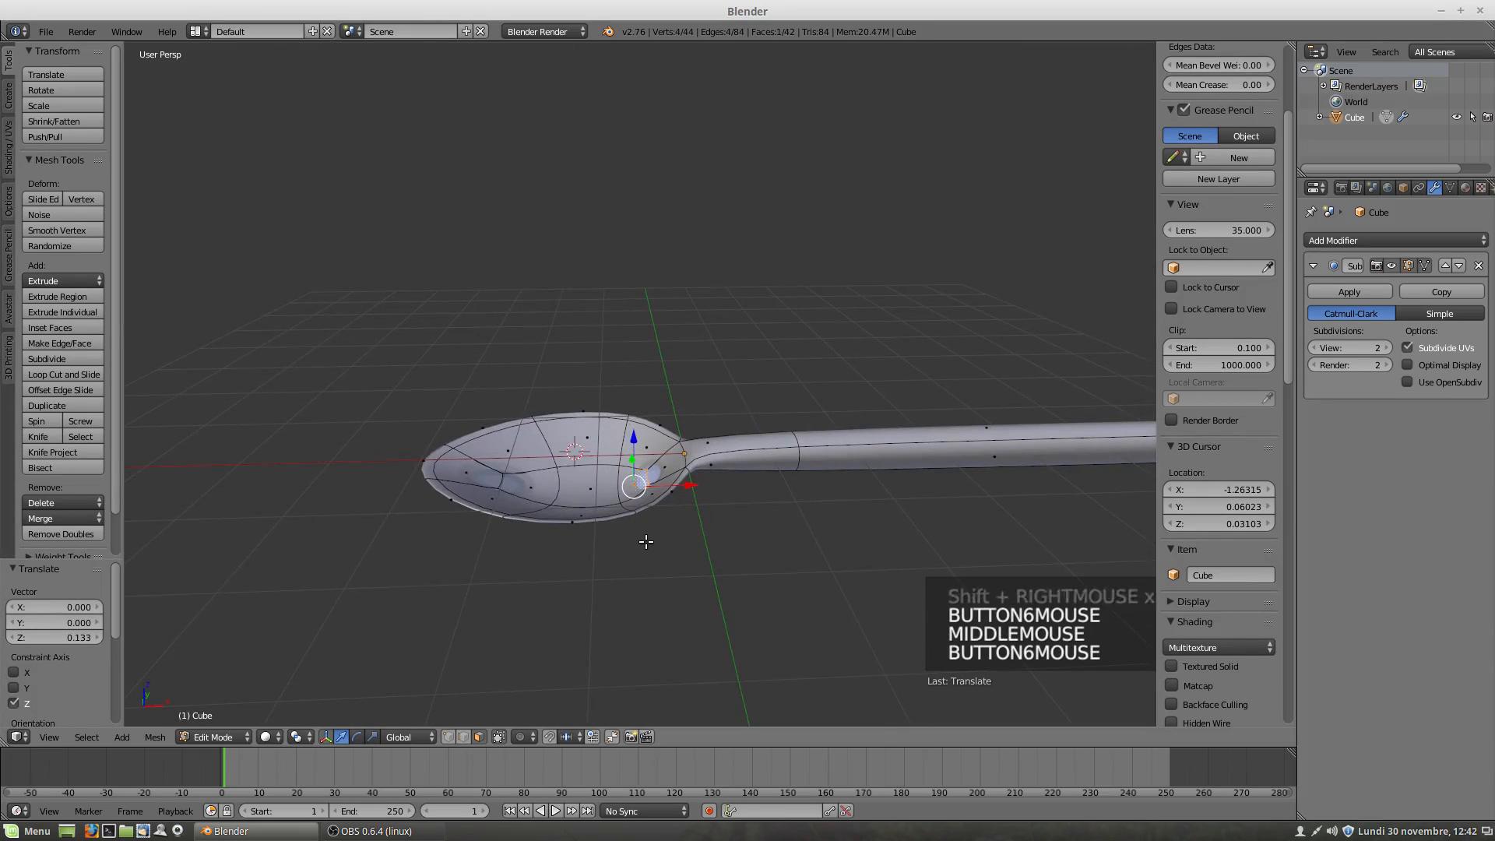
middle_click_drag(645, 542, 636, 452)
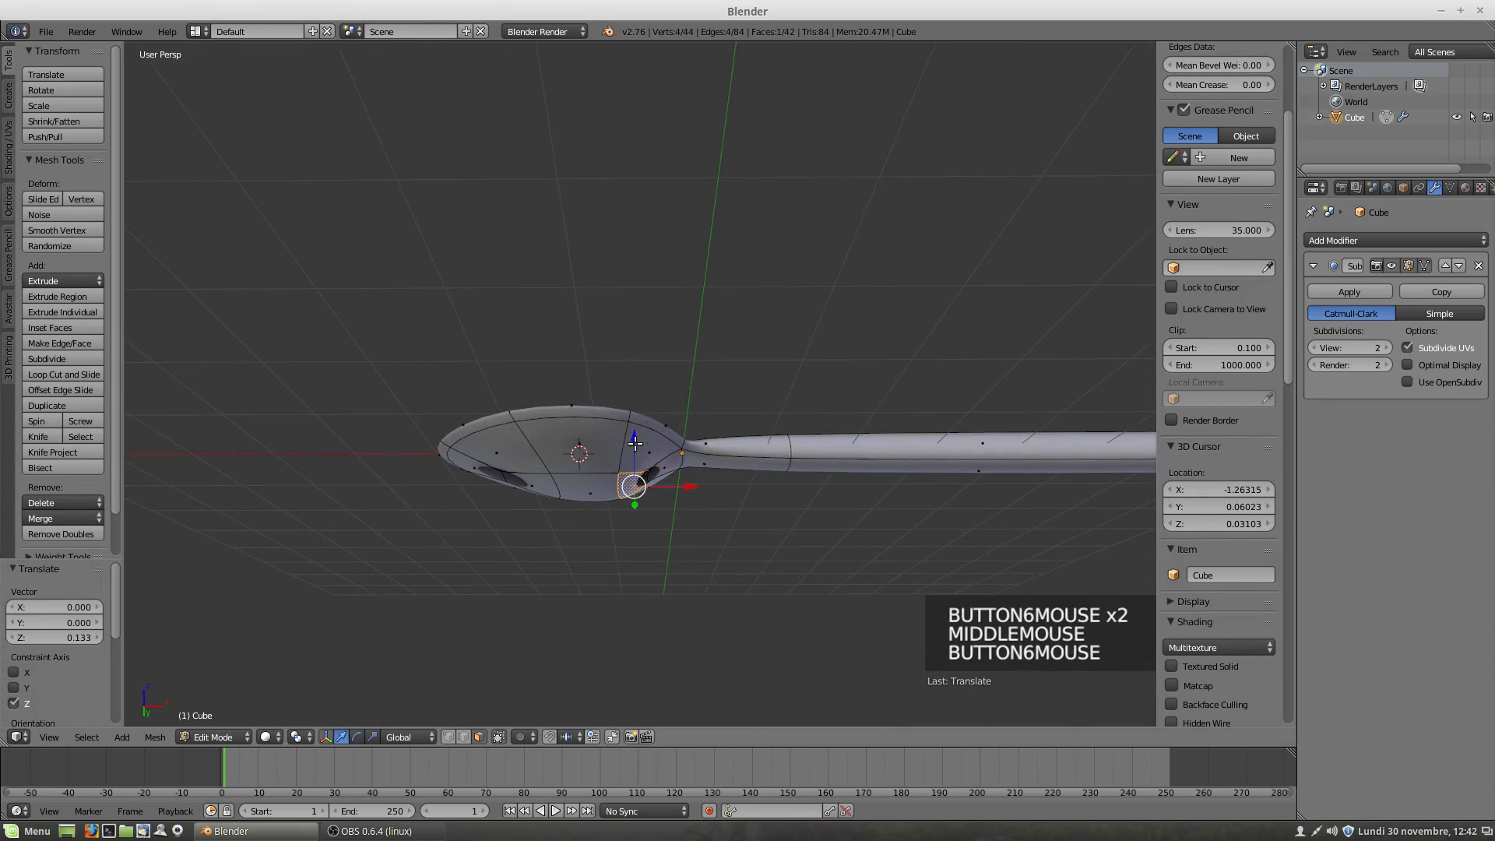
left_click_drag(635, 434, 636, 429)
right_click(624, 476)
middle_click_drag(616, 467, 612, 520)
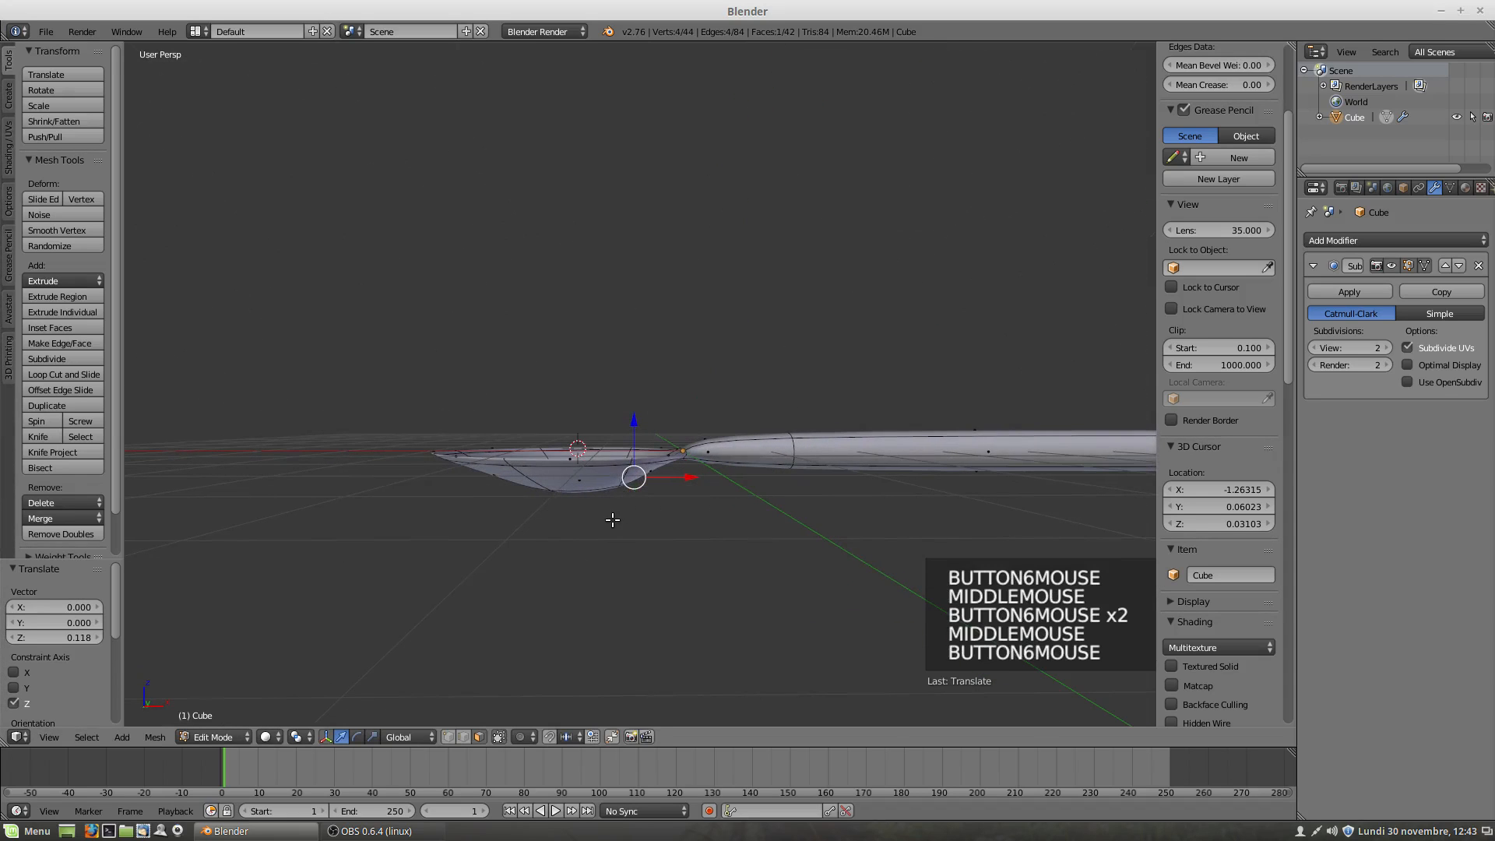
Step: Lower the bowl's underside face at the tip end about 0.05 along Z and shift it about 0.017 along X towards the tip
key("KP_1")
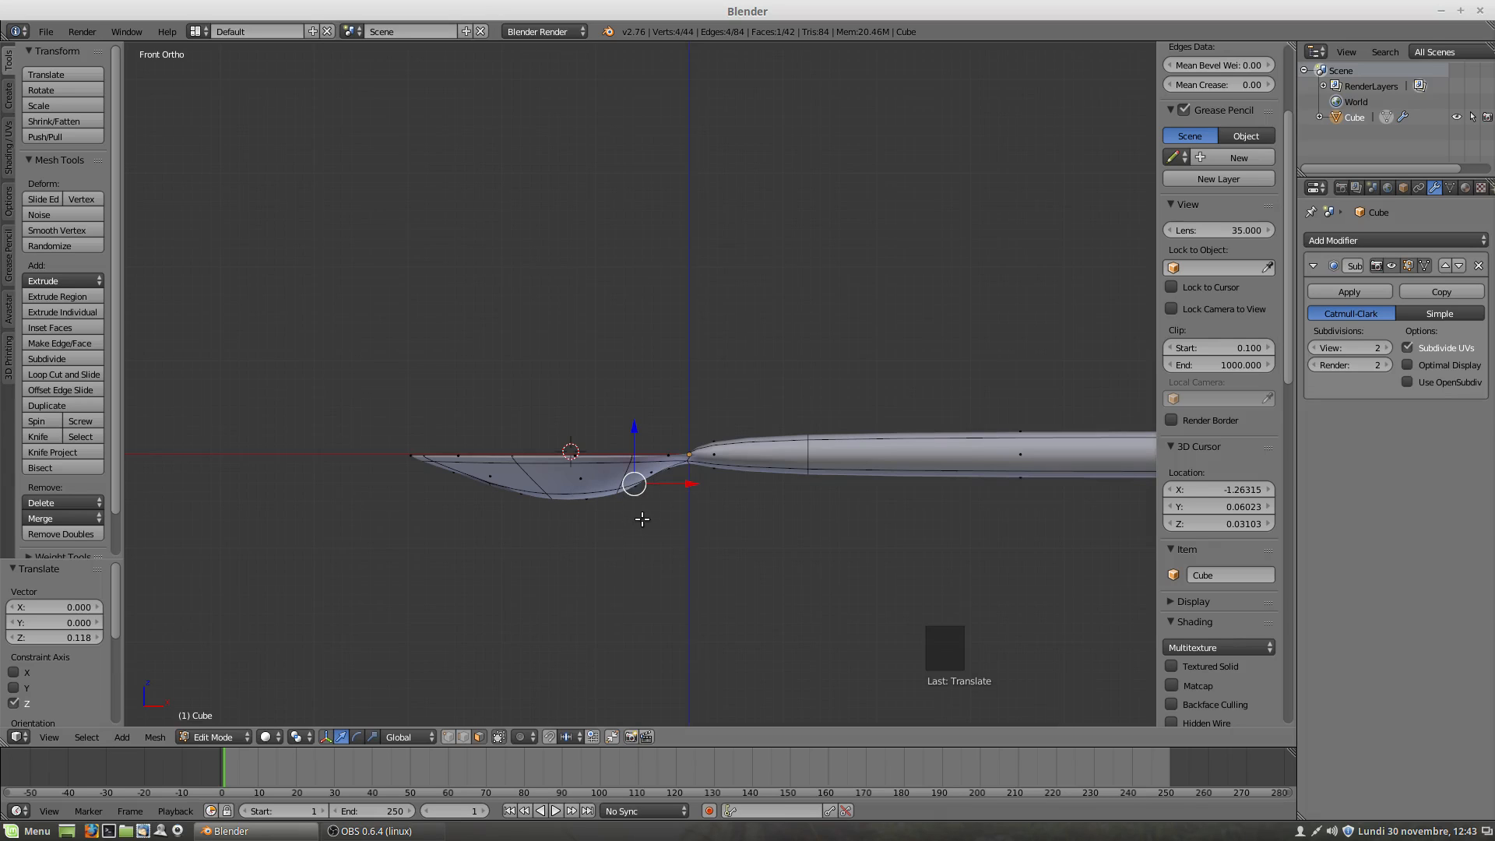
mouse_move(642, 520)
middle_mouse_down()
mouse_move(632, 469)
mouse_move(661, 501)
mouse_move(658, 524)
mouse_move(661, 507)
middle_mouse_up()
right_click(635, 472)
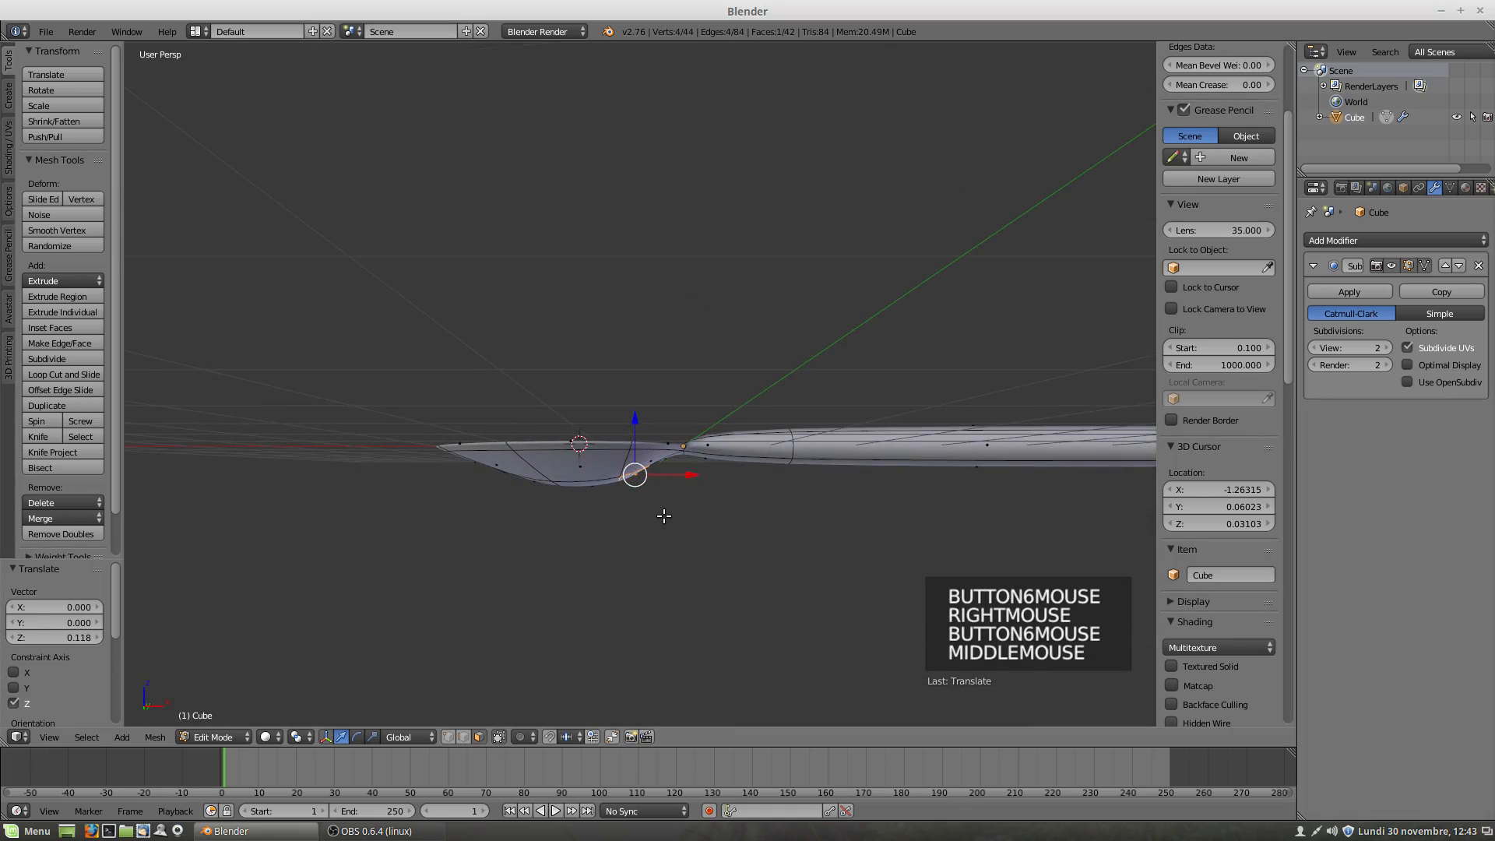
key("KP_1")
left_click_drag(635, 425, 516, 433)
right_click(526, 483)
right_click(528, 482)
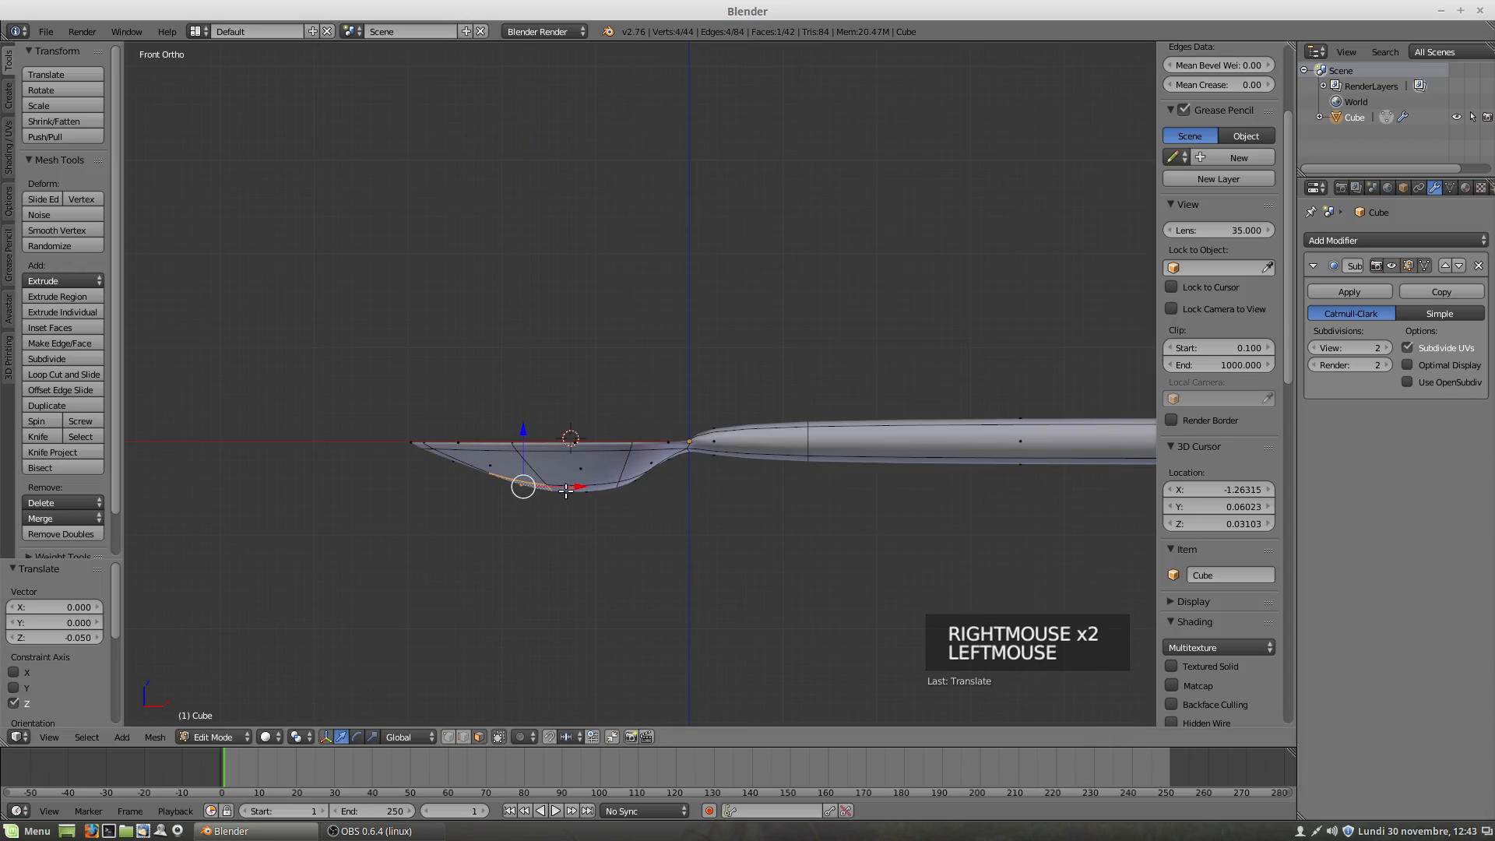
left_click_drag(576, 486, 575, 480)
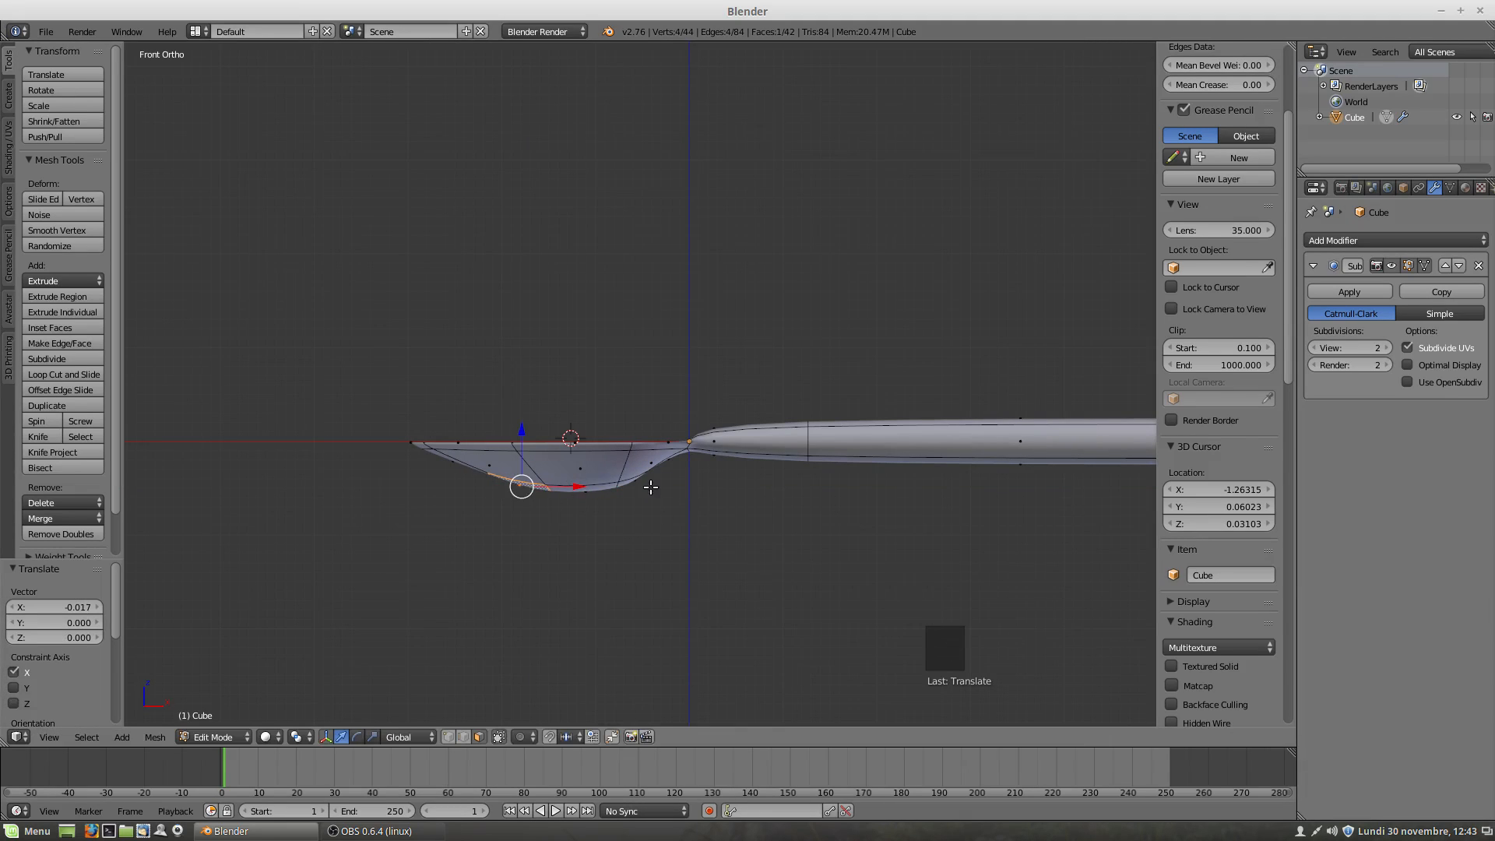
Step: Try to move all the handle's faces about 0.269 along X away from the bowl
middle_click_drag(651, 477, 646, 542)
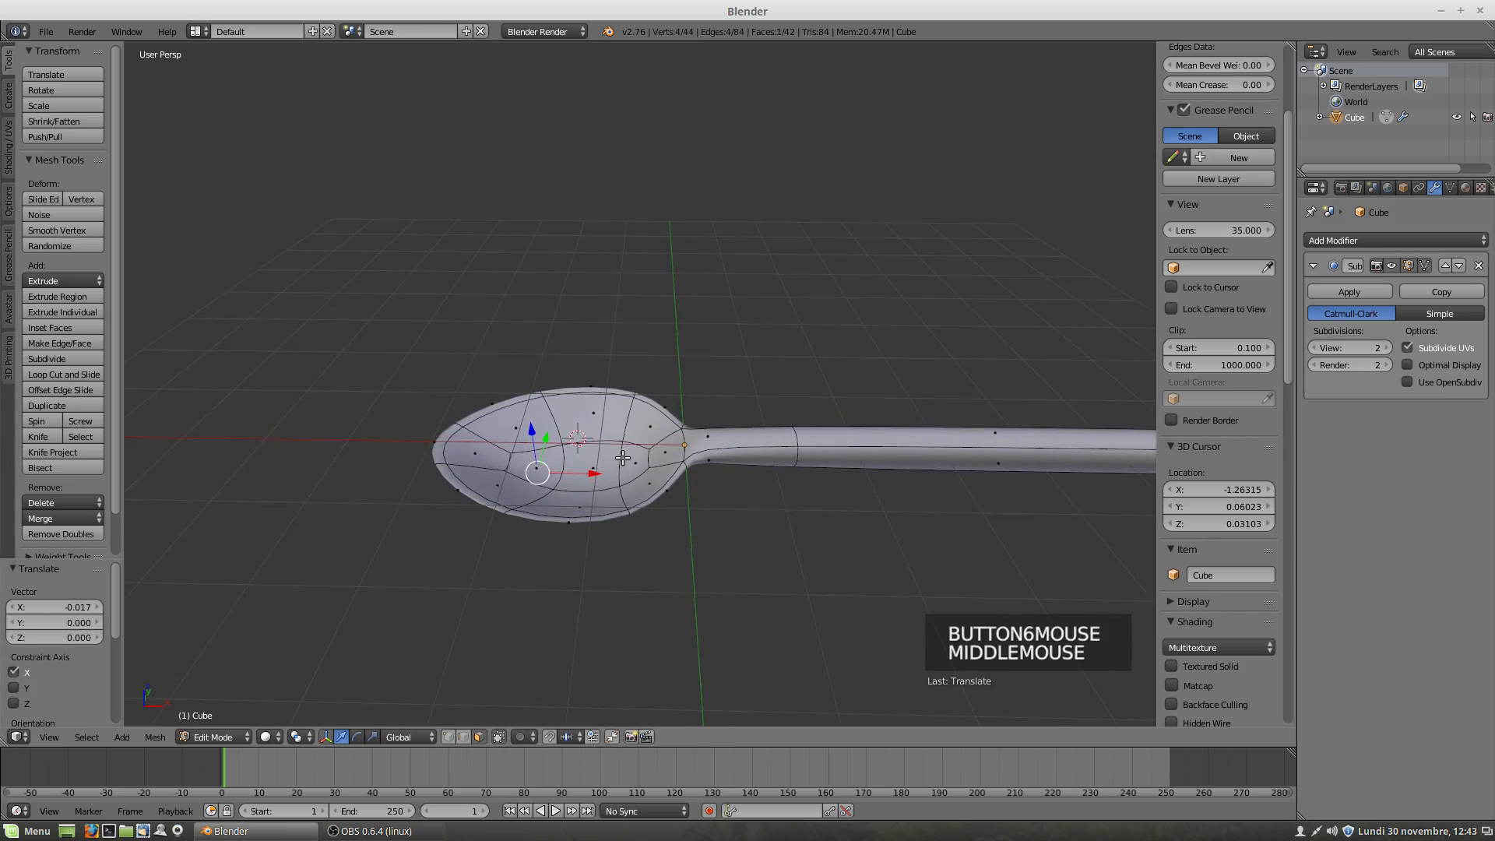
middle_click_drag(637, 473, 609, 570)
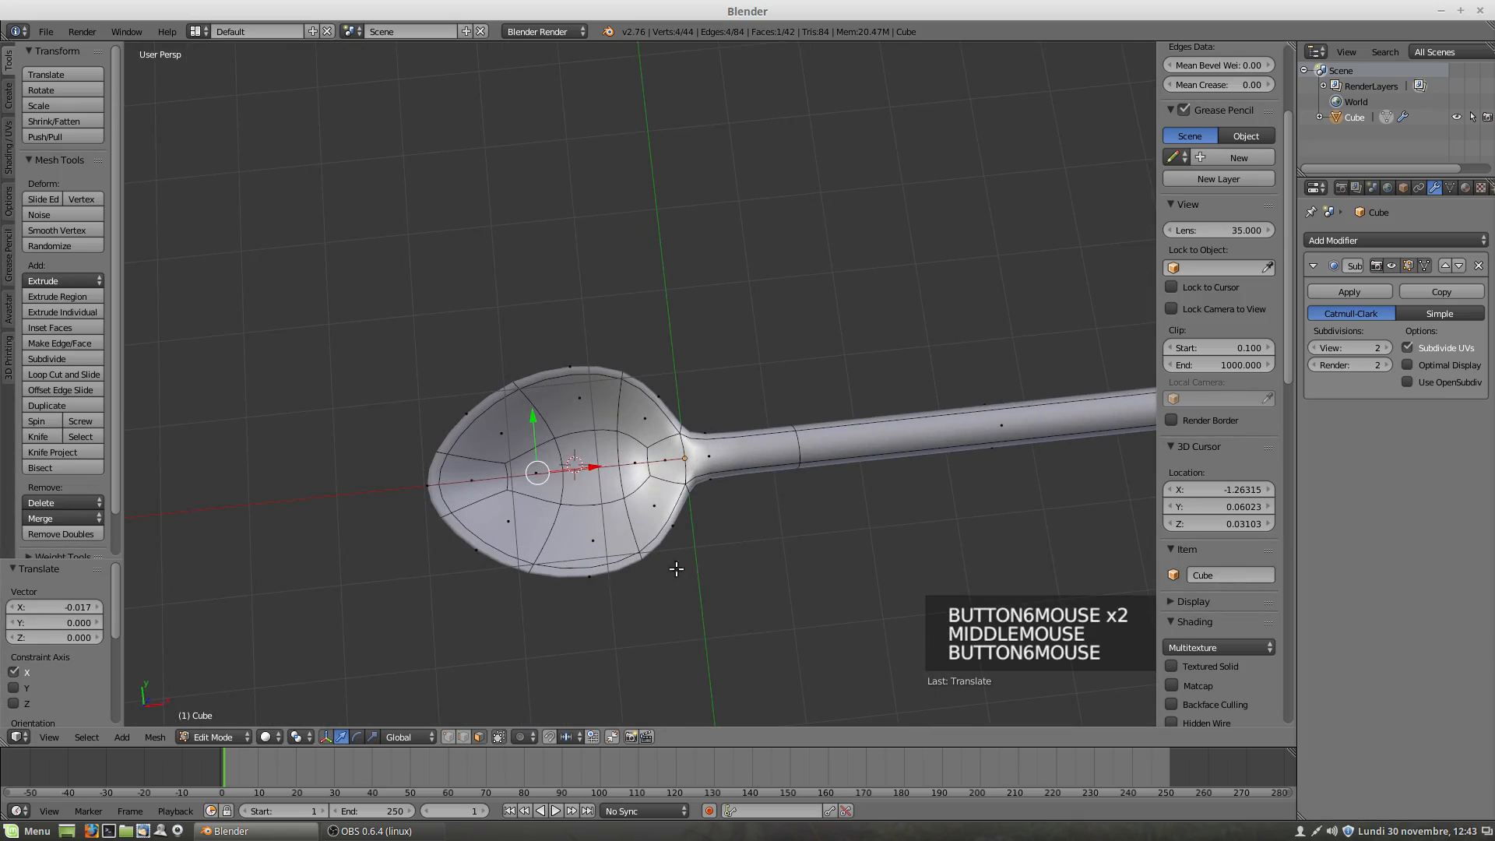
middle_click_drag(754, 511, 709, 452)
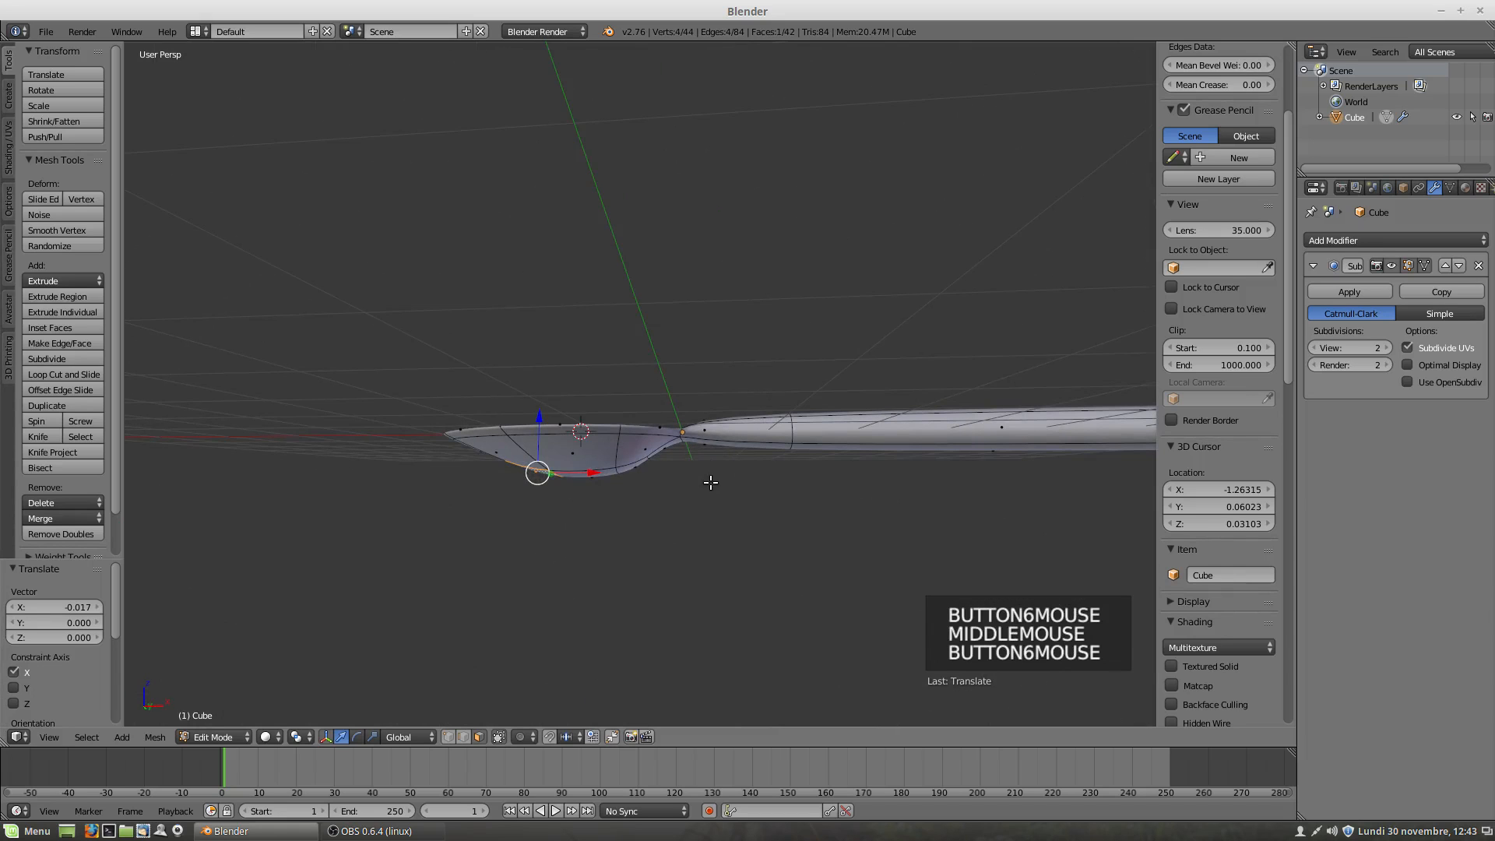
key("KP_1")
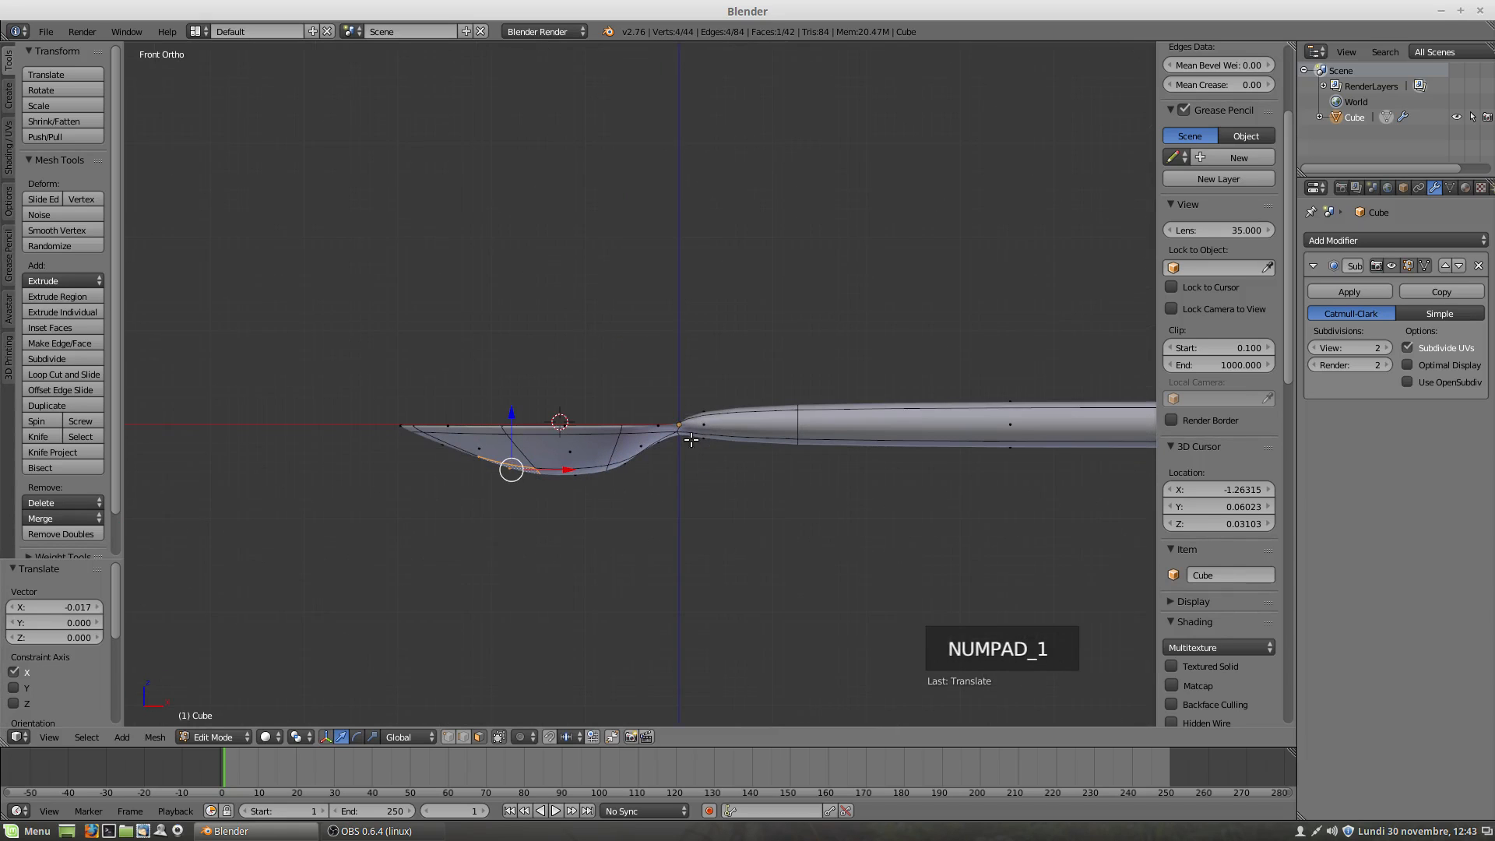
middle_click_drag(767, 442, 603, 447, "shift")
scroll(608, 448, "down", 1)
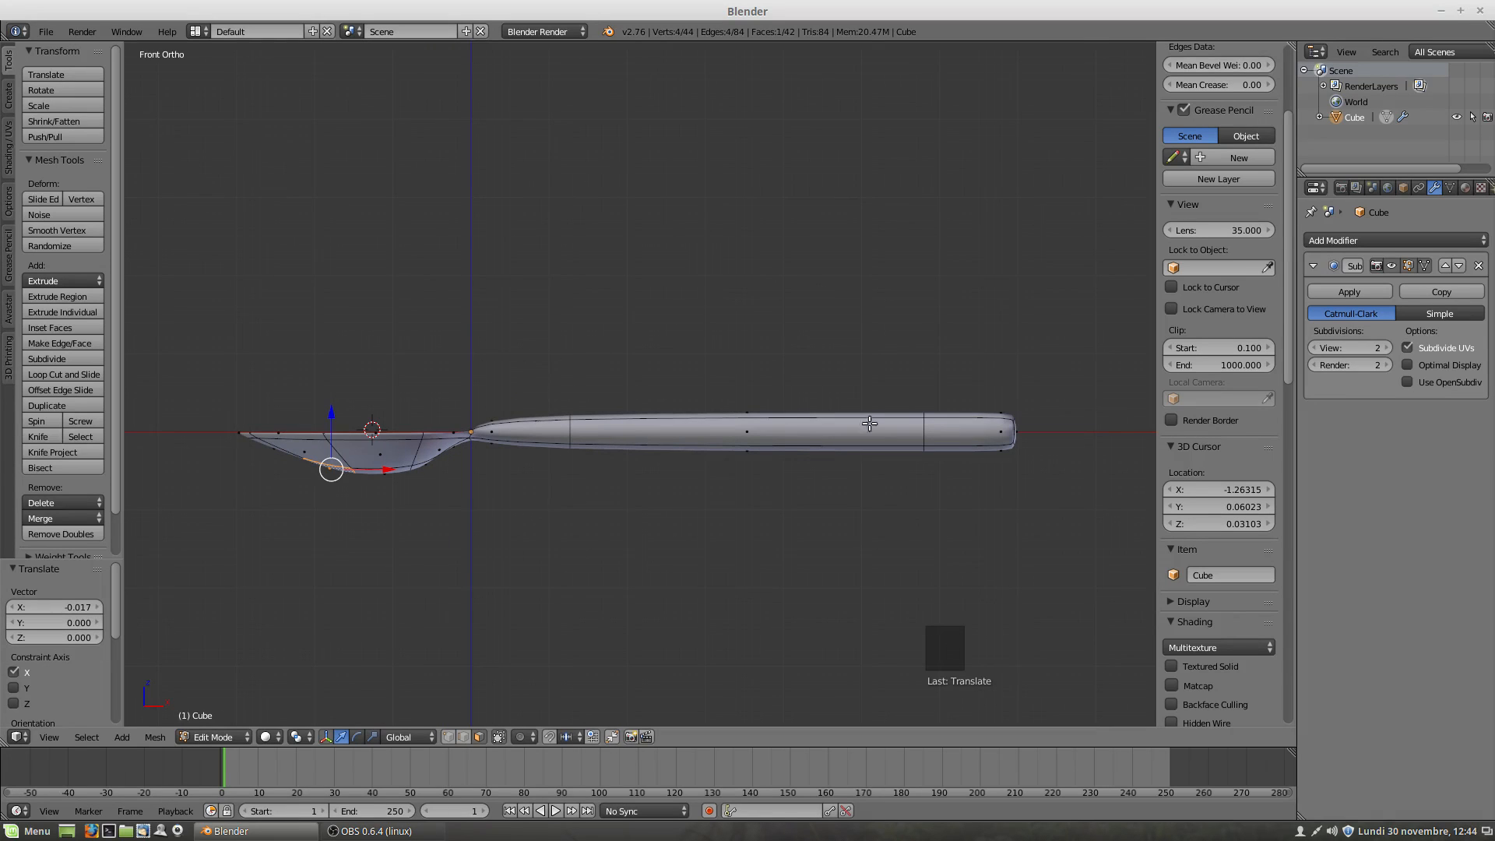
right_click(1007, 434)
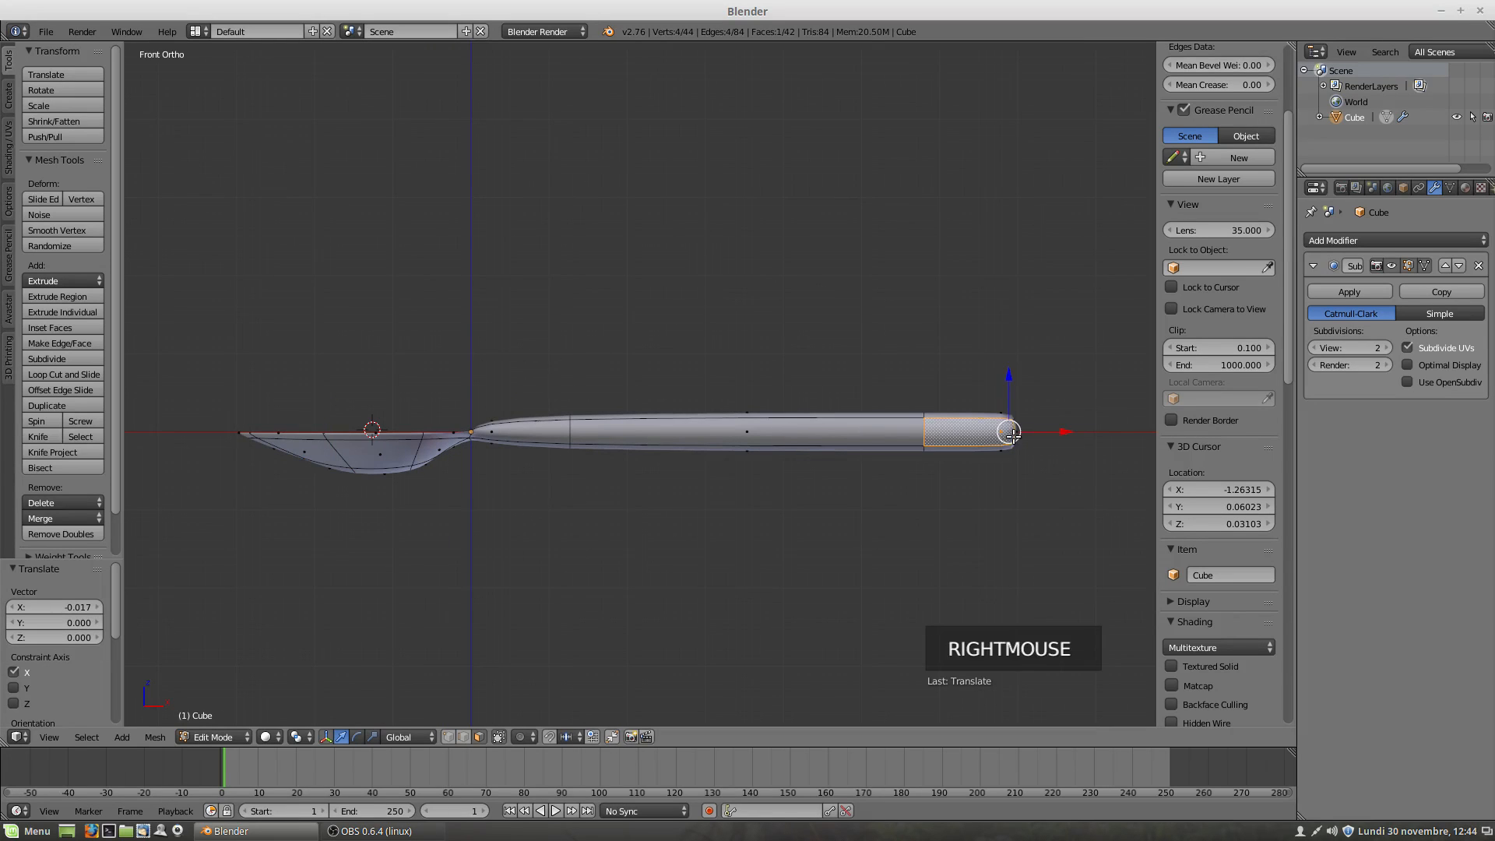
key("ctrl+KP_Add")
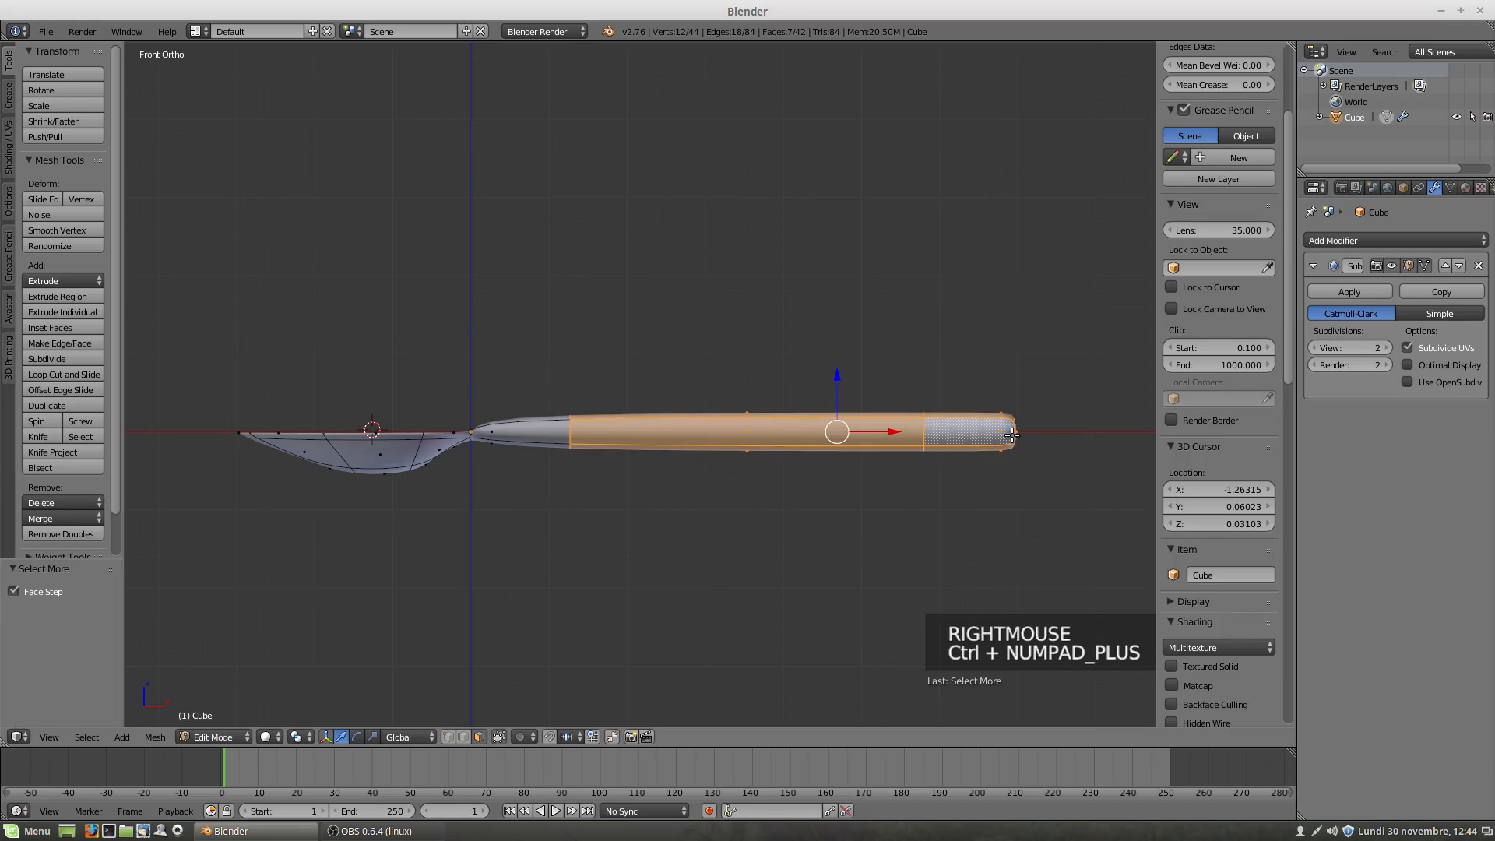
key("ctrl+KP_Add")
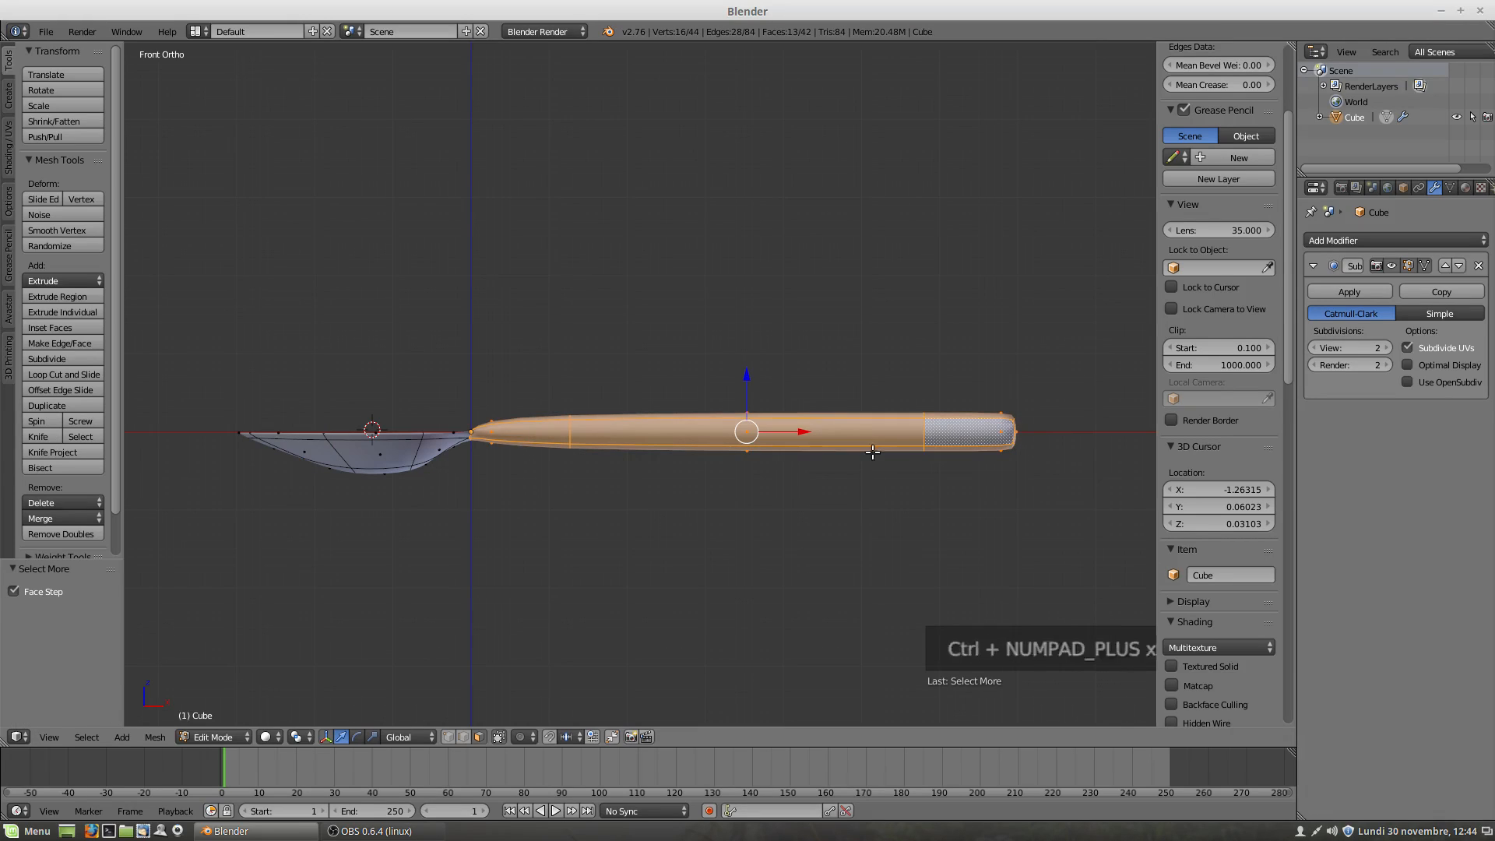
left_click_drag(807, 431, 828, 434)
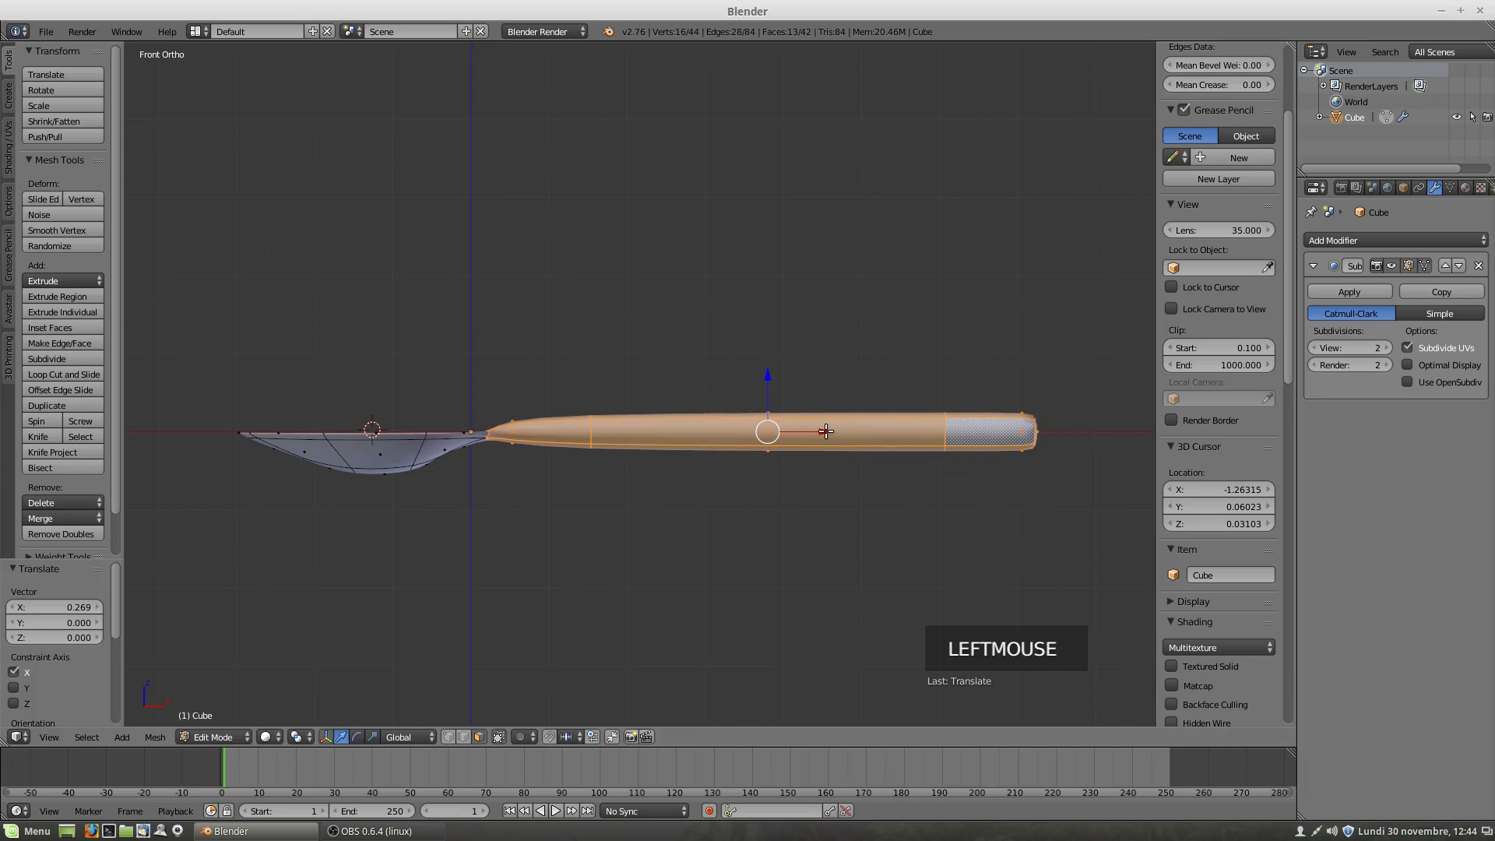
key("ctrl+z")
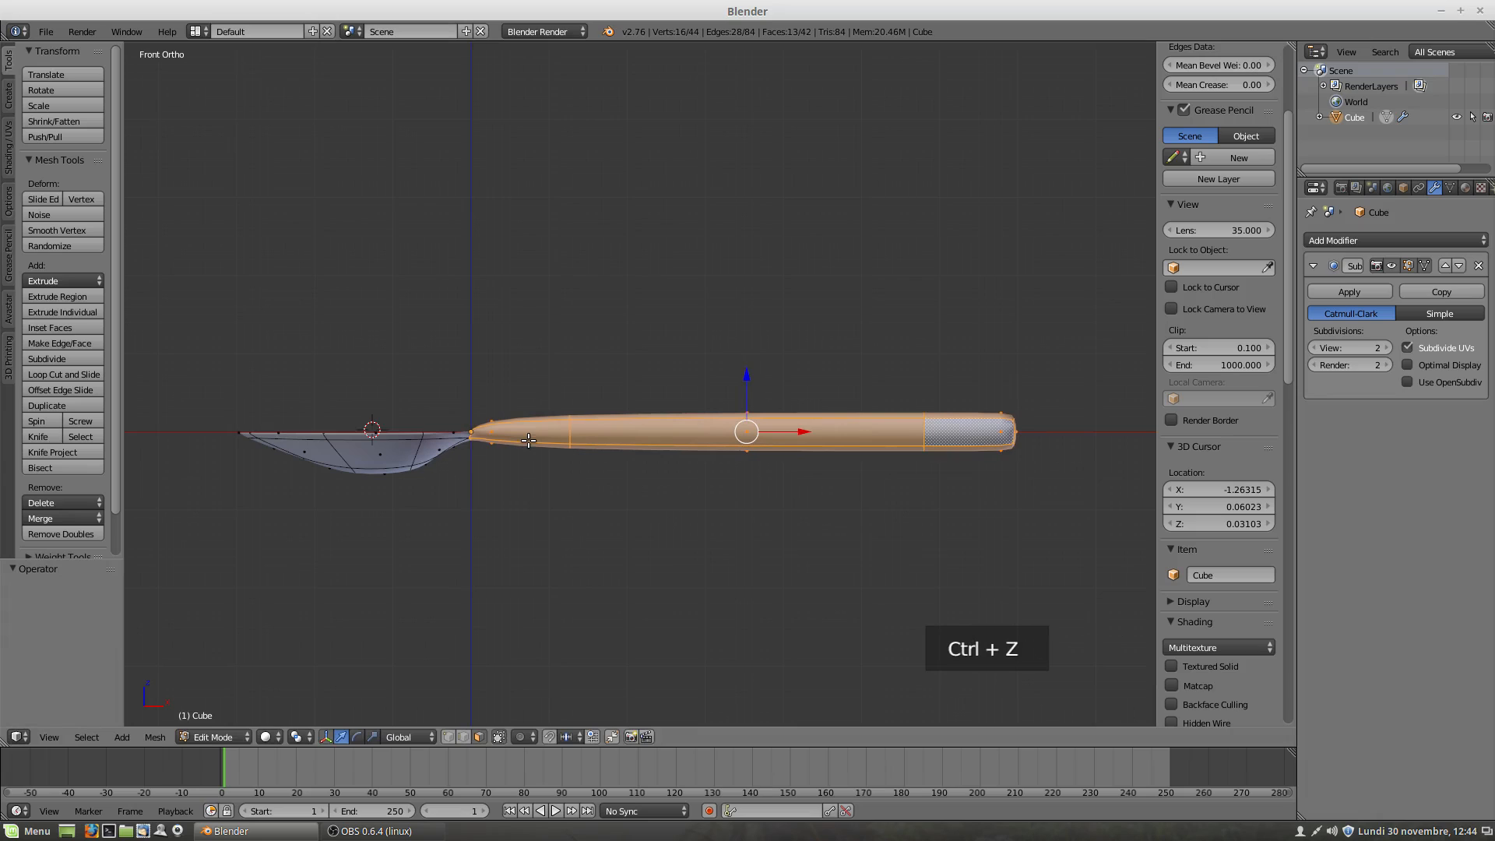
Step: Try to rotate the main part of the handle, without the neck section, about 5.974° in the front view
key("ctrl+KP_Subtract")
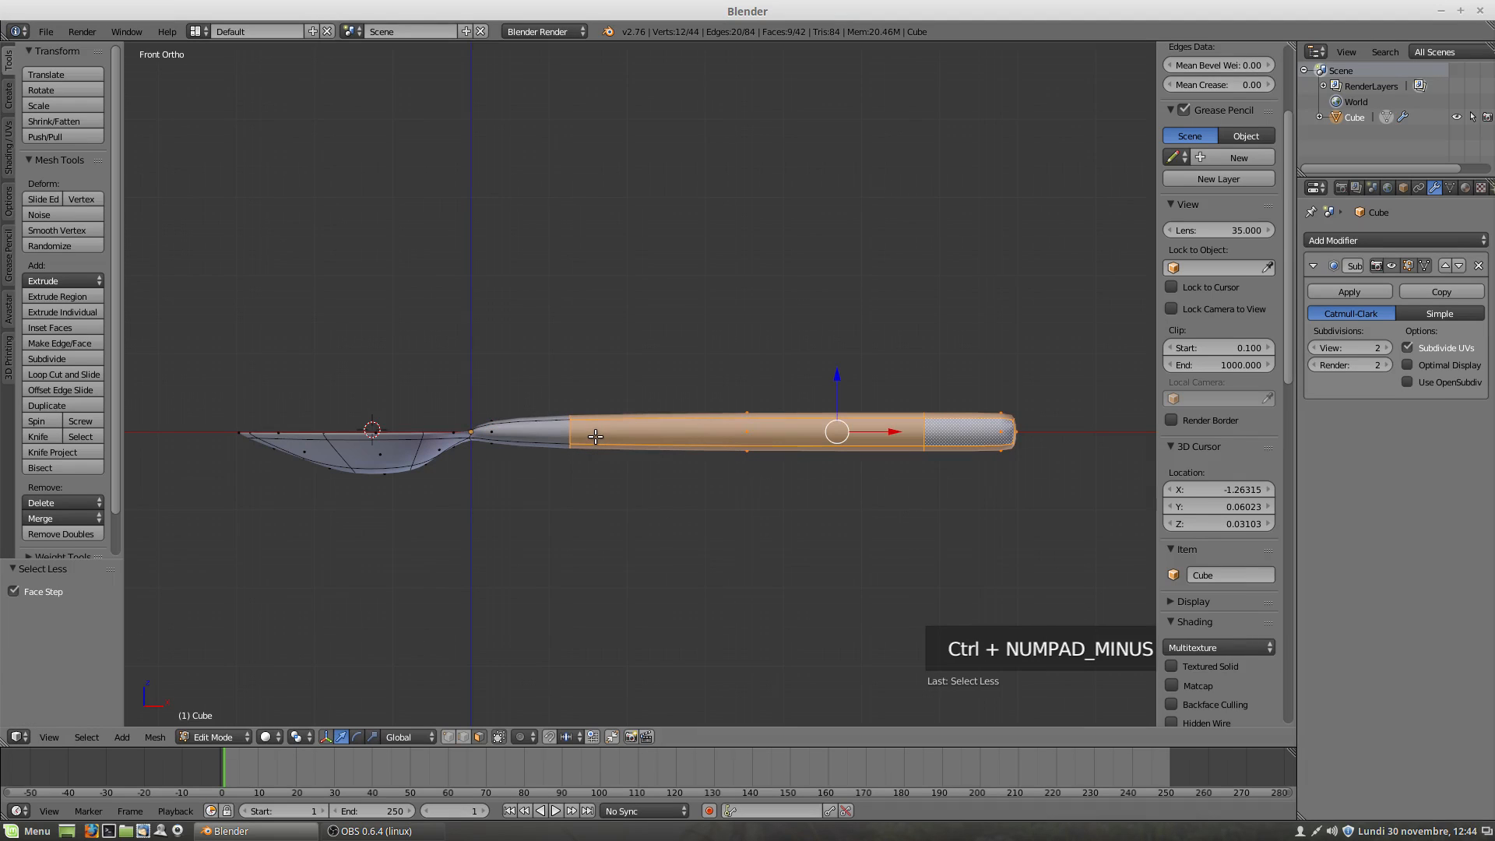
left_click(899, 433)
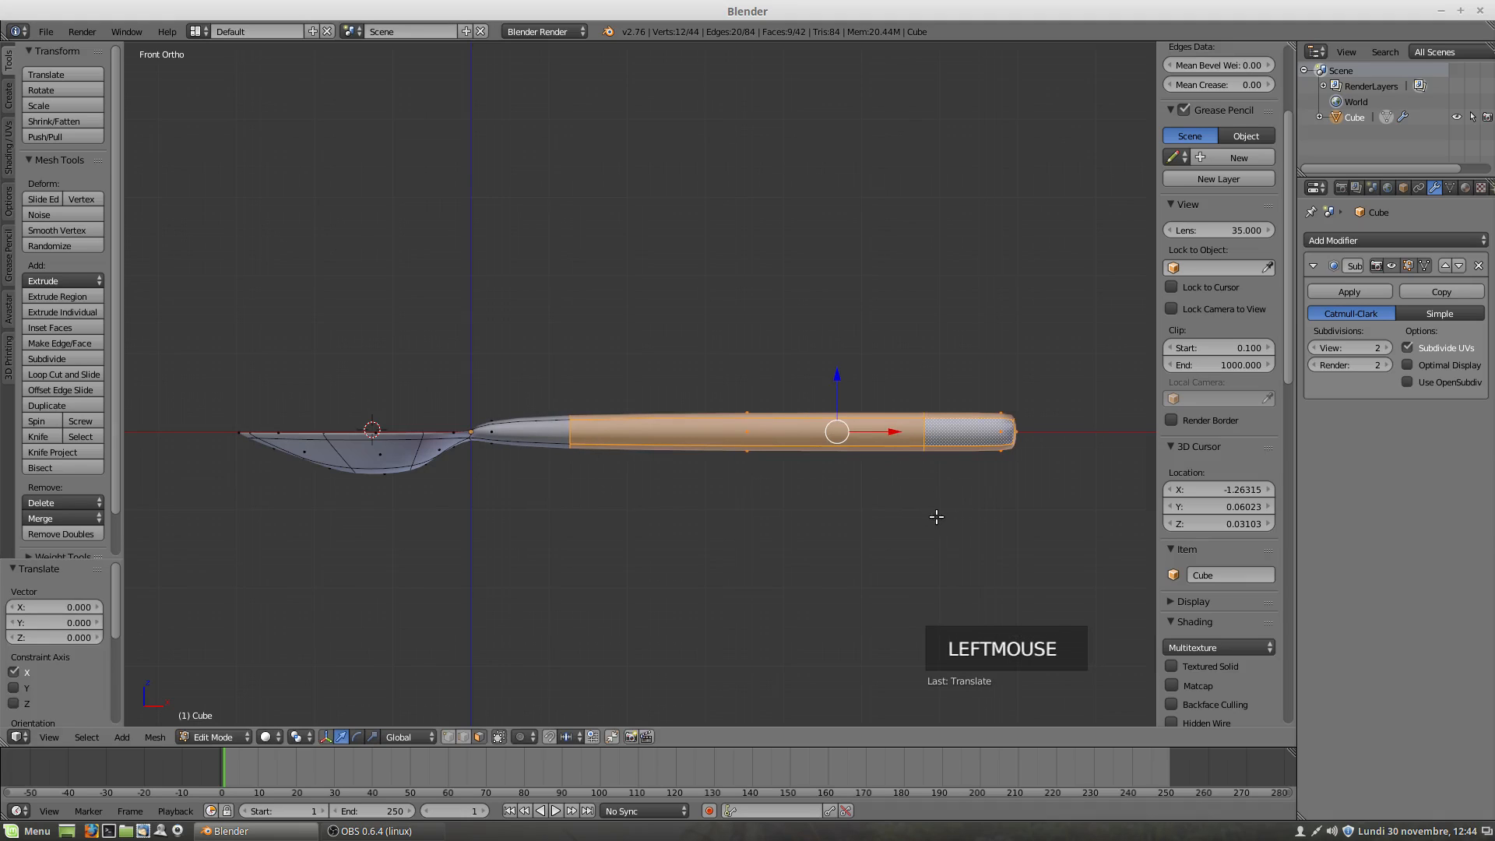
key("r")
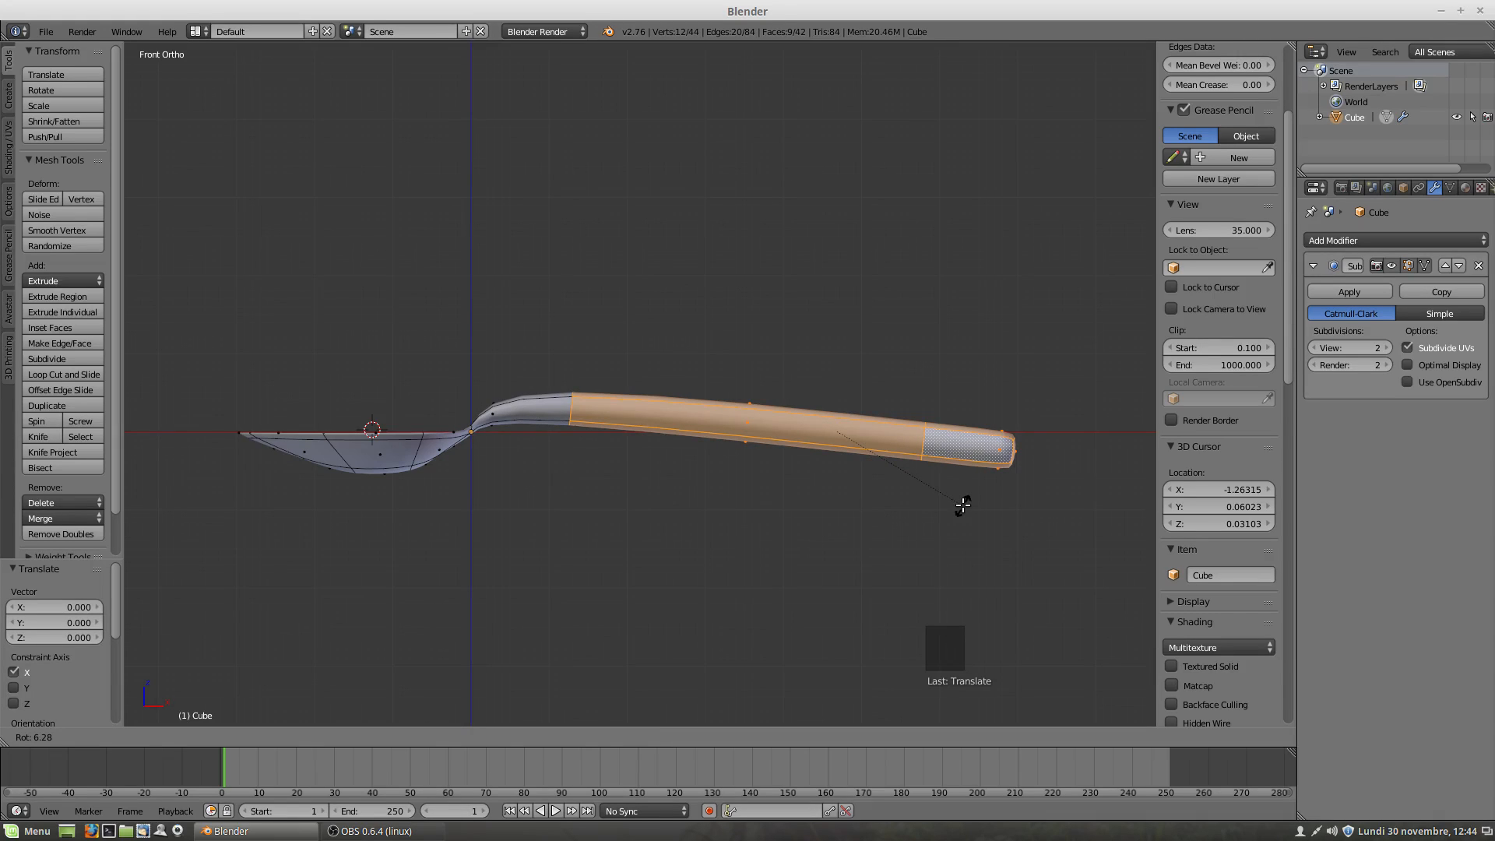
left_click(940, 505)
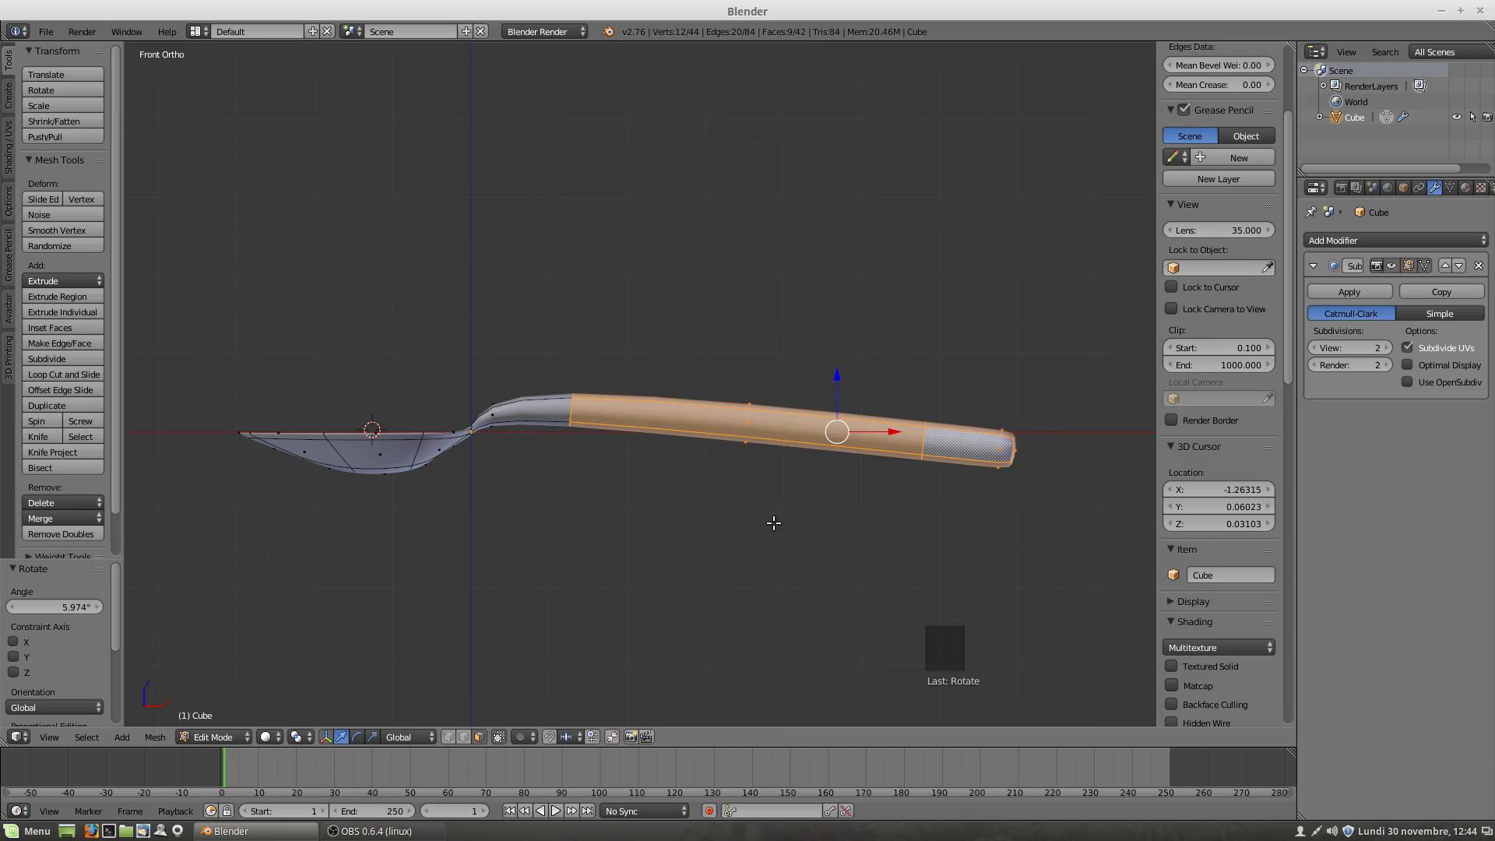
key("ctrl+z")
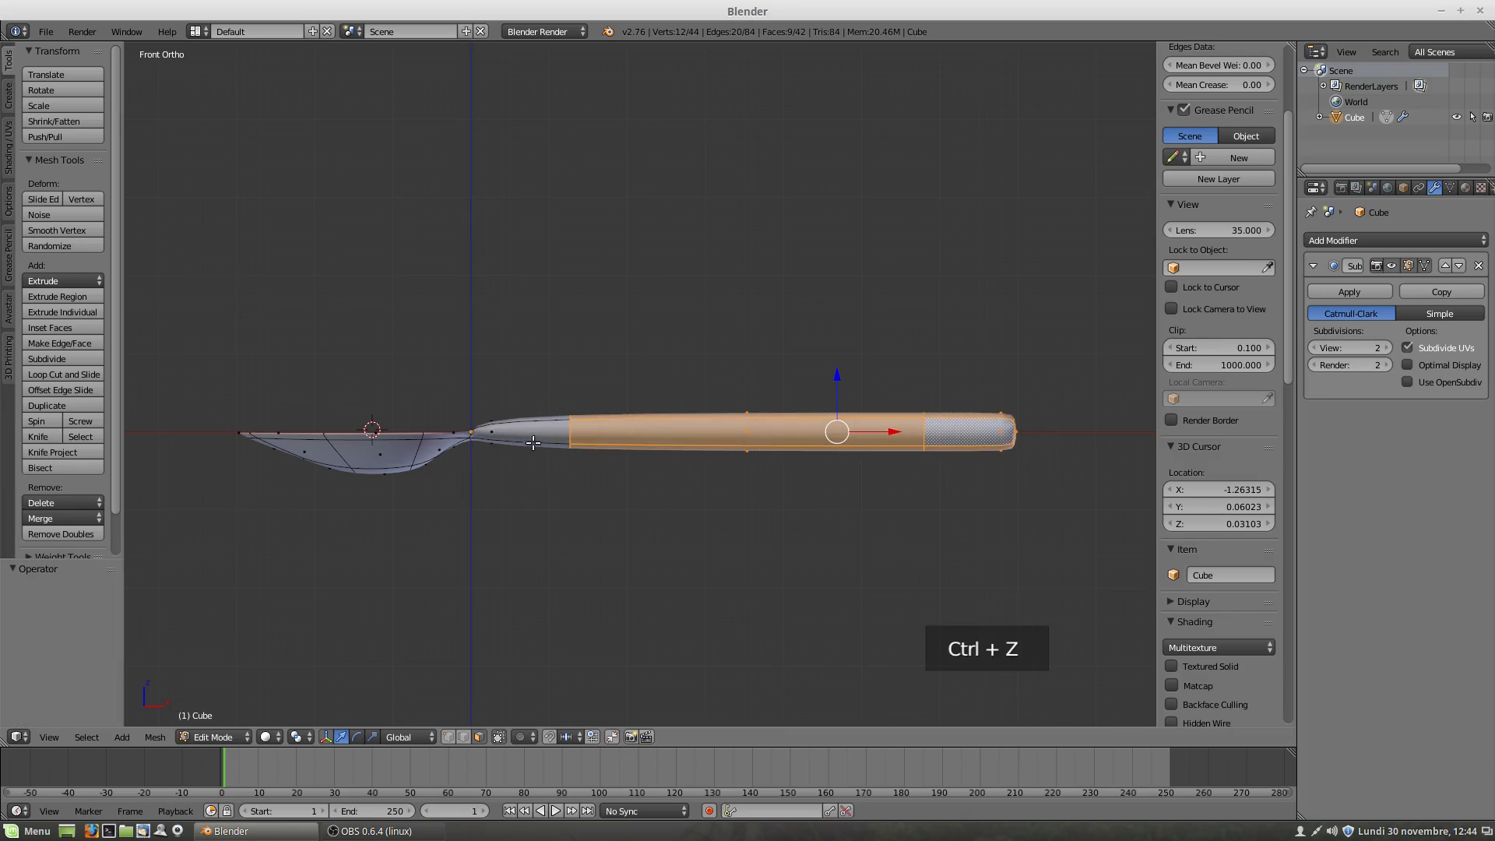
Step: Add one loop cut to the handle's neck section and slide it close to the bowl
key("ctrl+r")
left_click(530, 413)
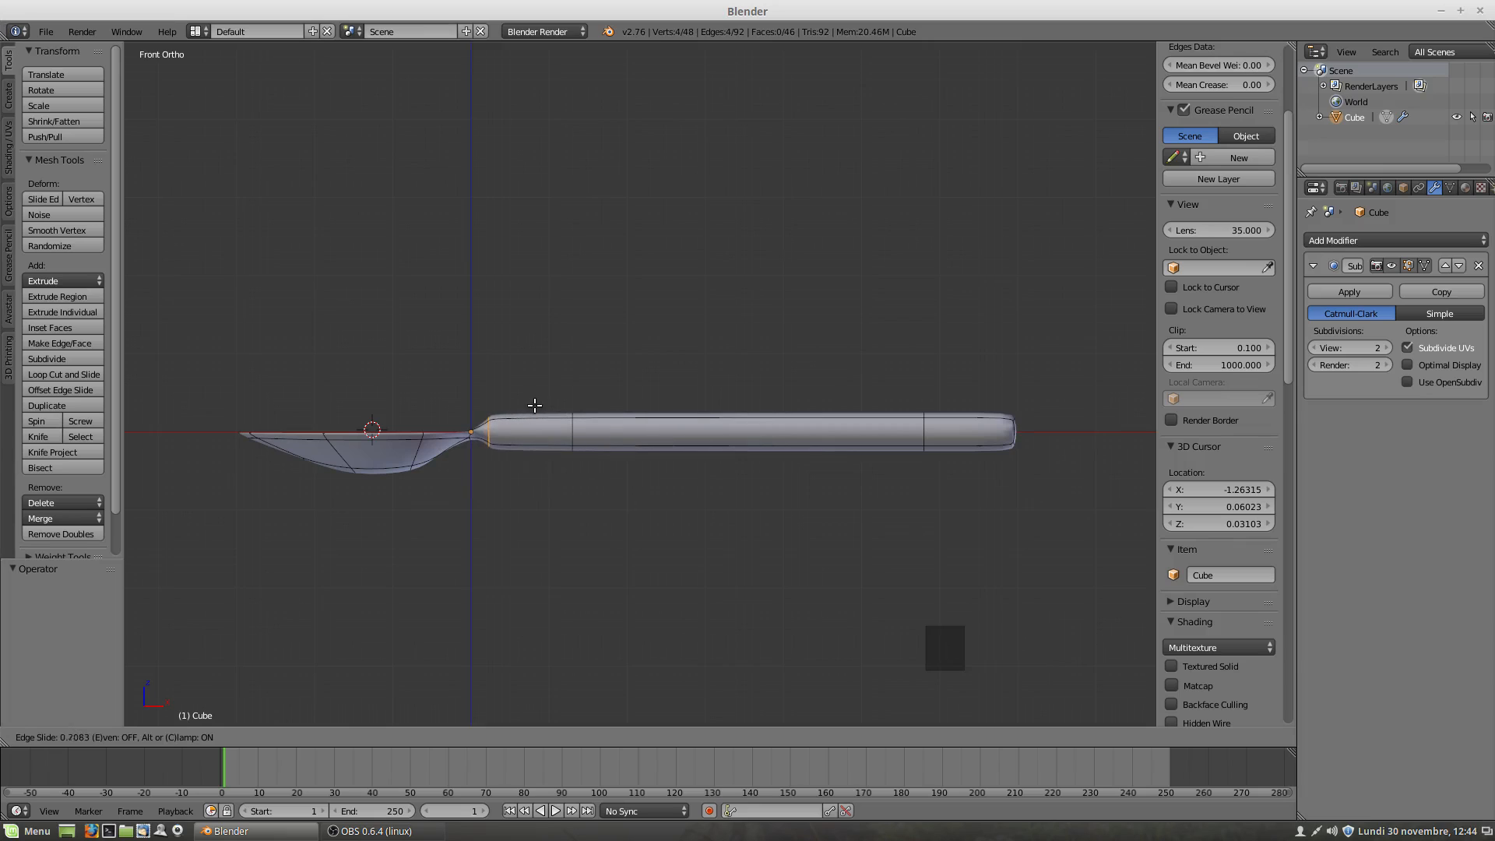
left_click(529, 405)
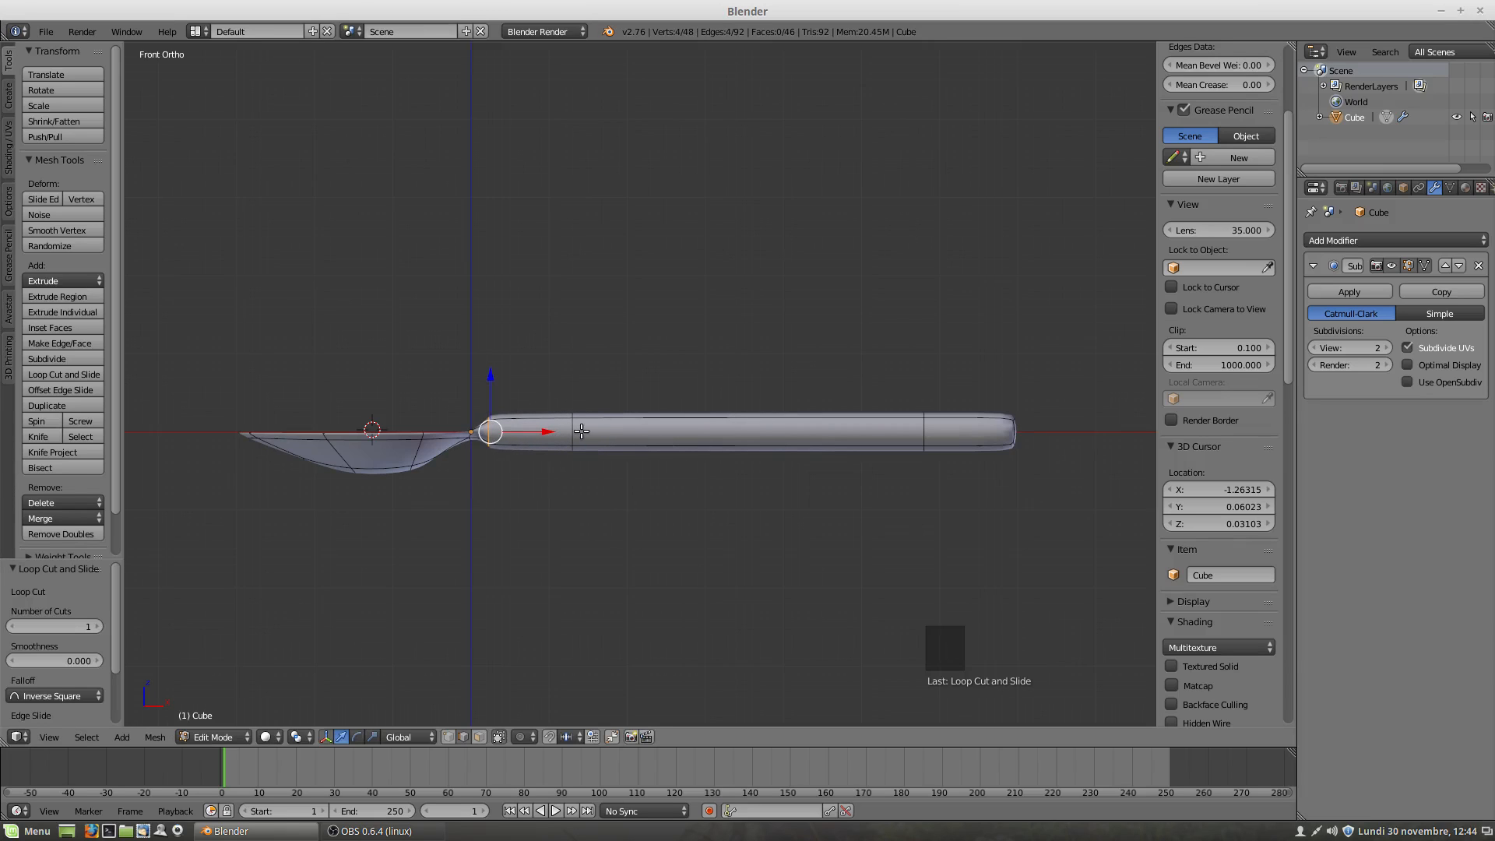
Step: Select the handle from its far end up to the new neck loop and rotate it about 4.982° in the front view
right_click(993, 442, "alt")
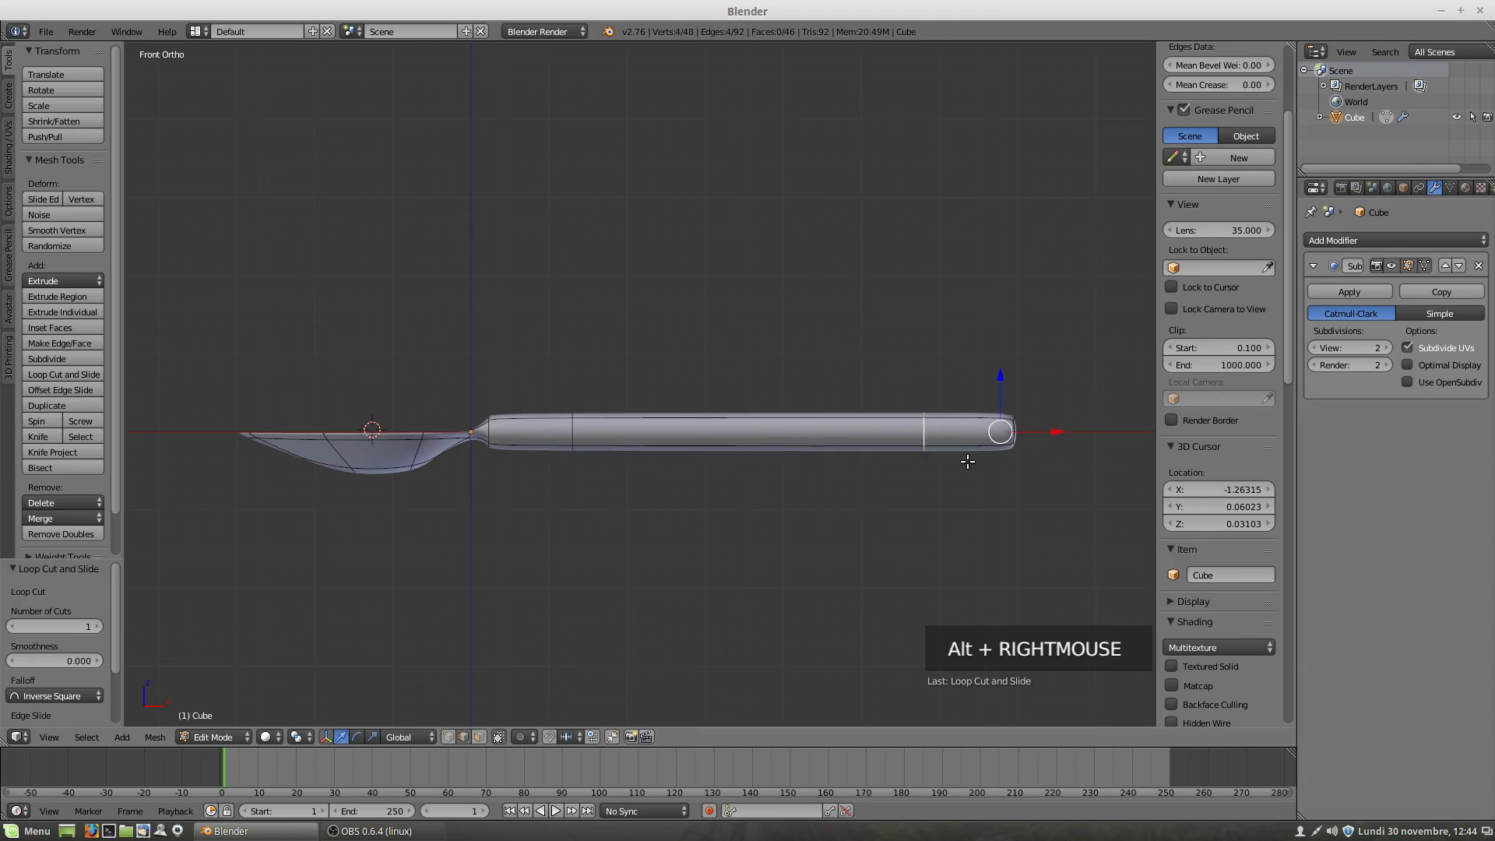
key("ctrl+KP_Add")
key("ctrl+KP_Add")
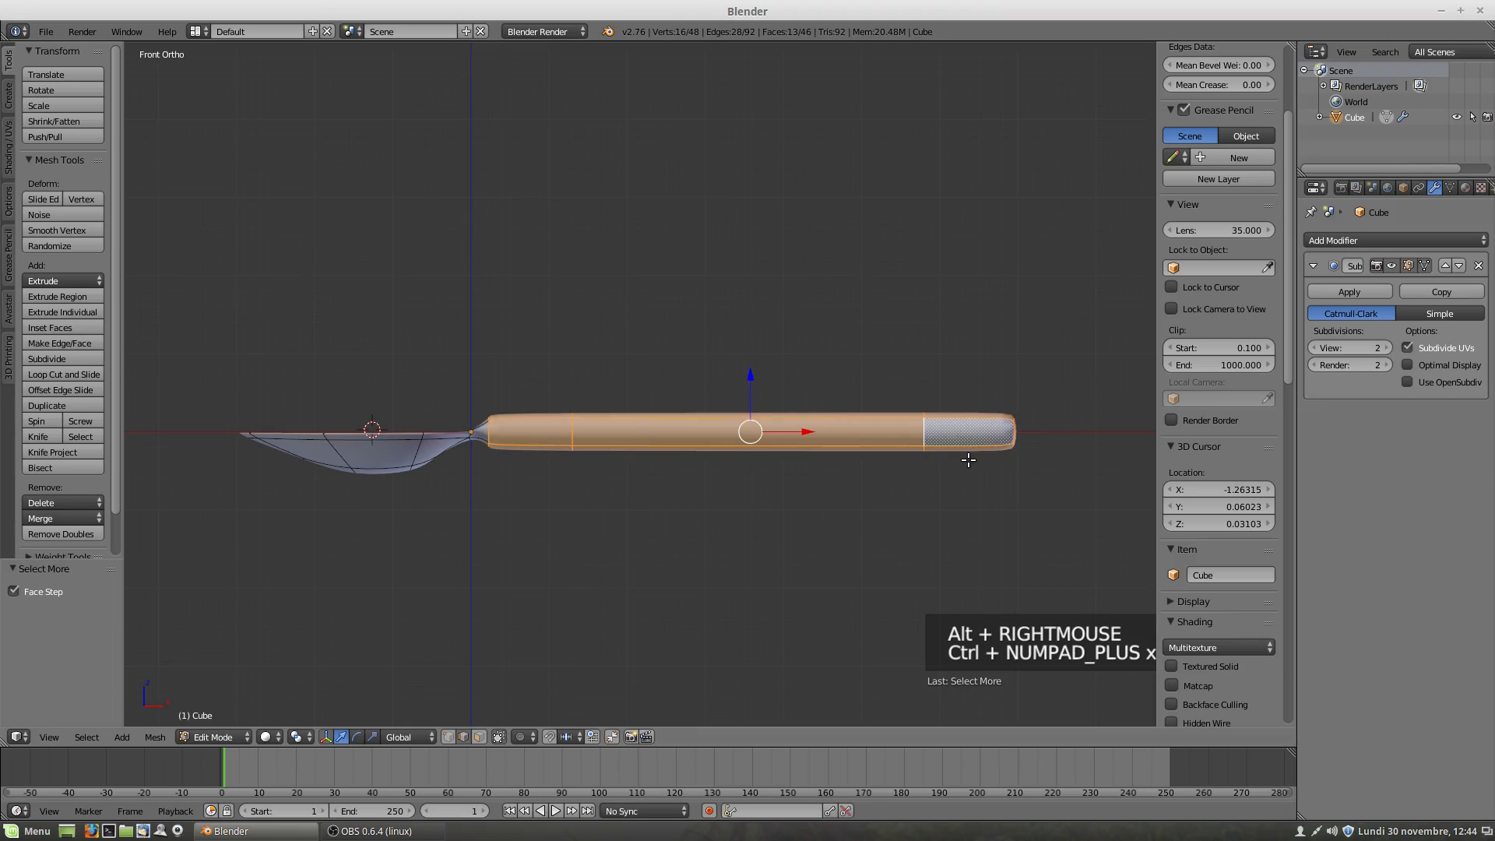
key("r")
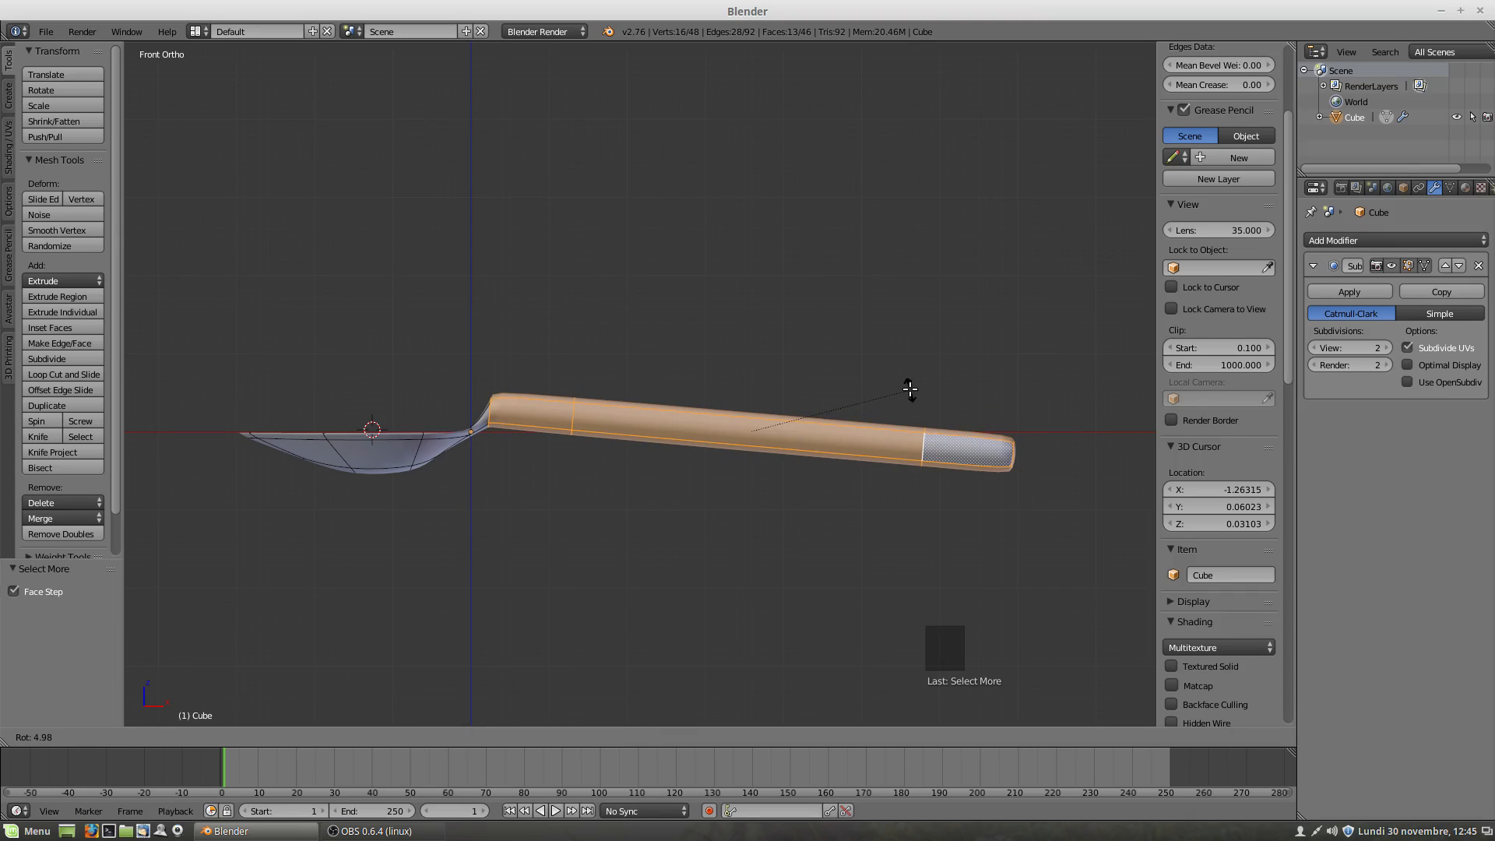
left_click(909, 388)
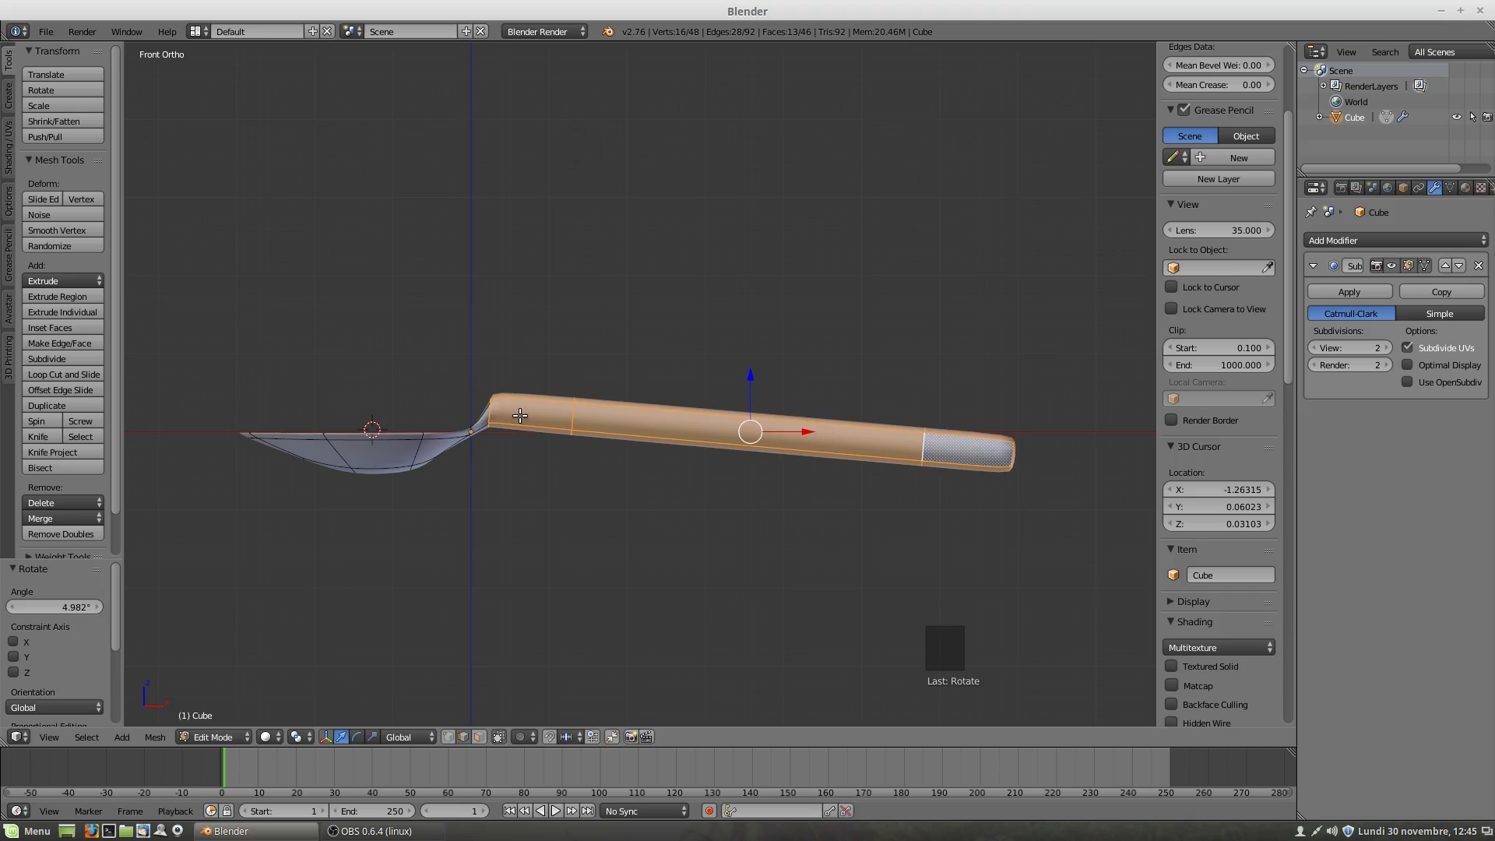
Step: Edge-slide the handle's loop just beyond the new neck loop towards the far end by a factor of about 0.457
right_click(574, 415, "alt")
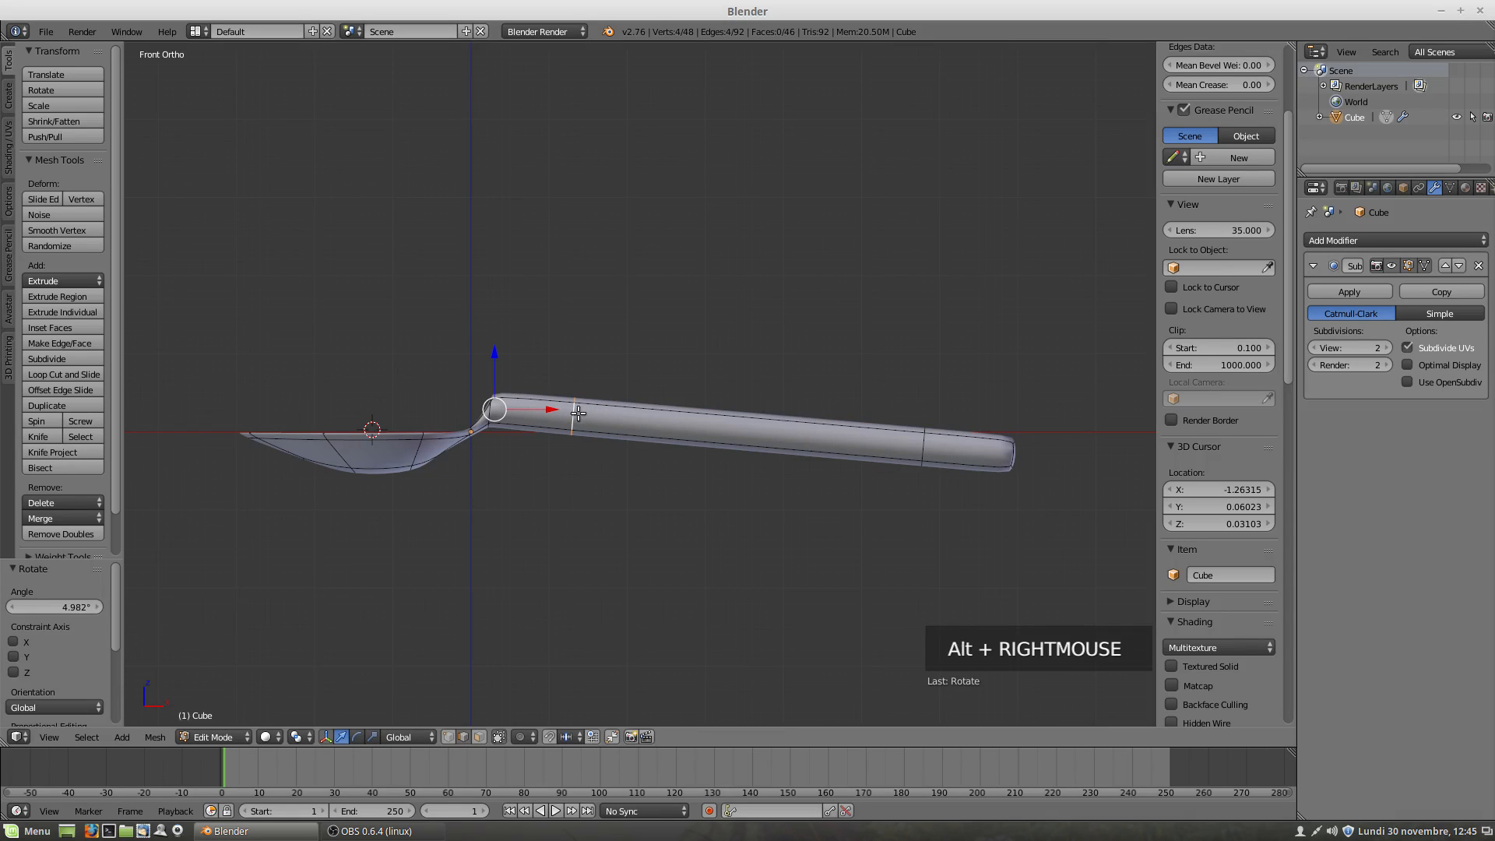
key("g")
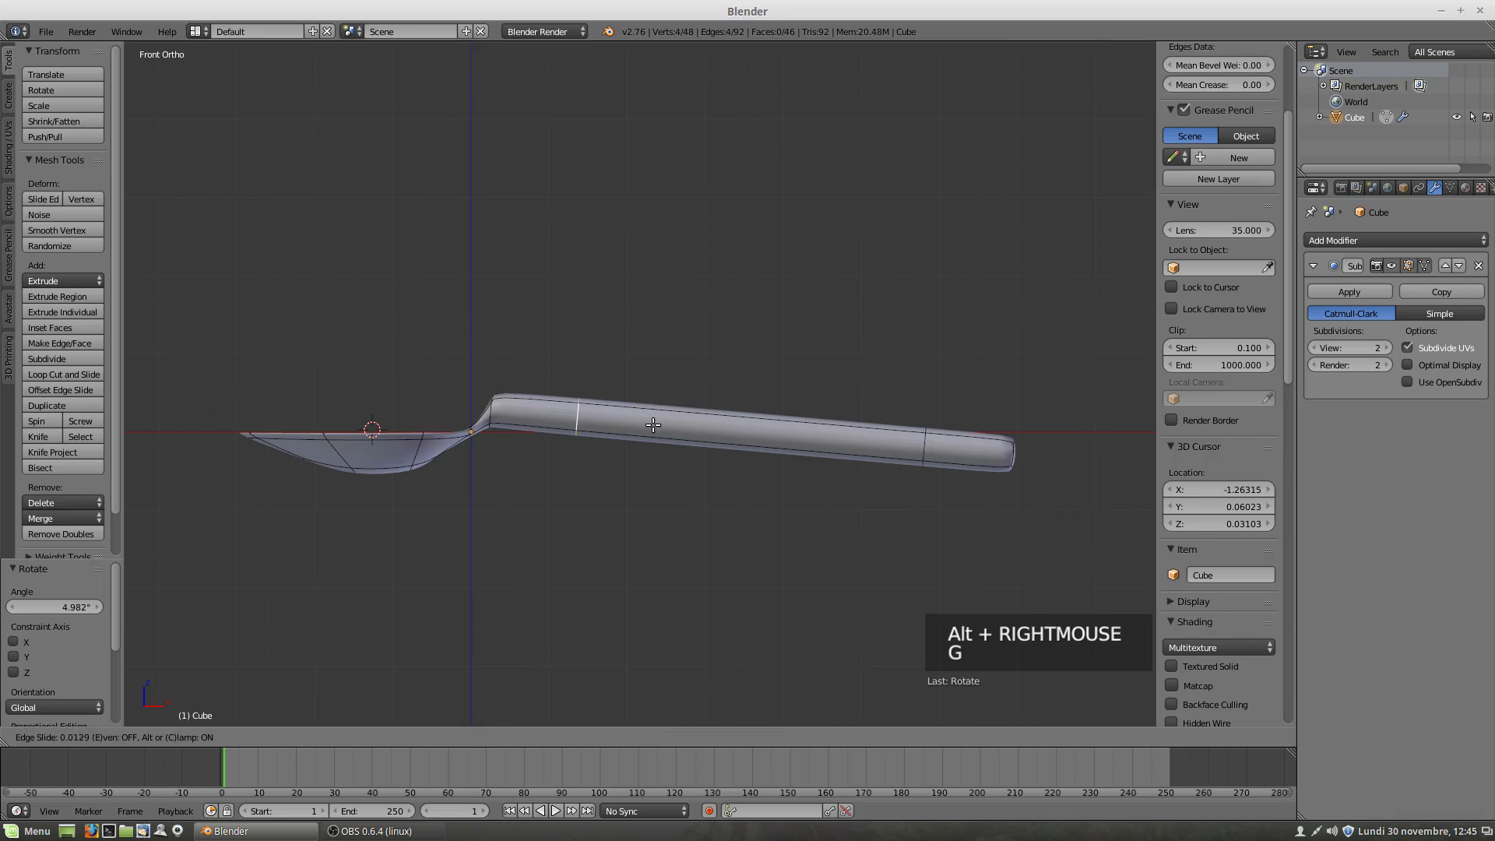
key("g")
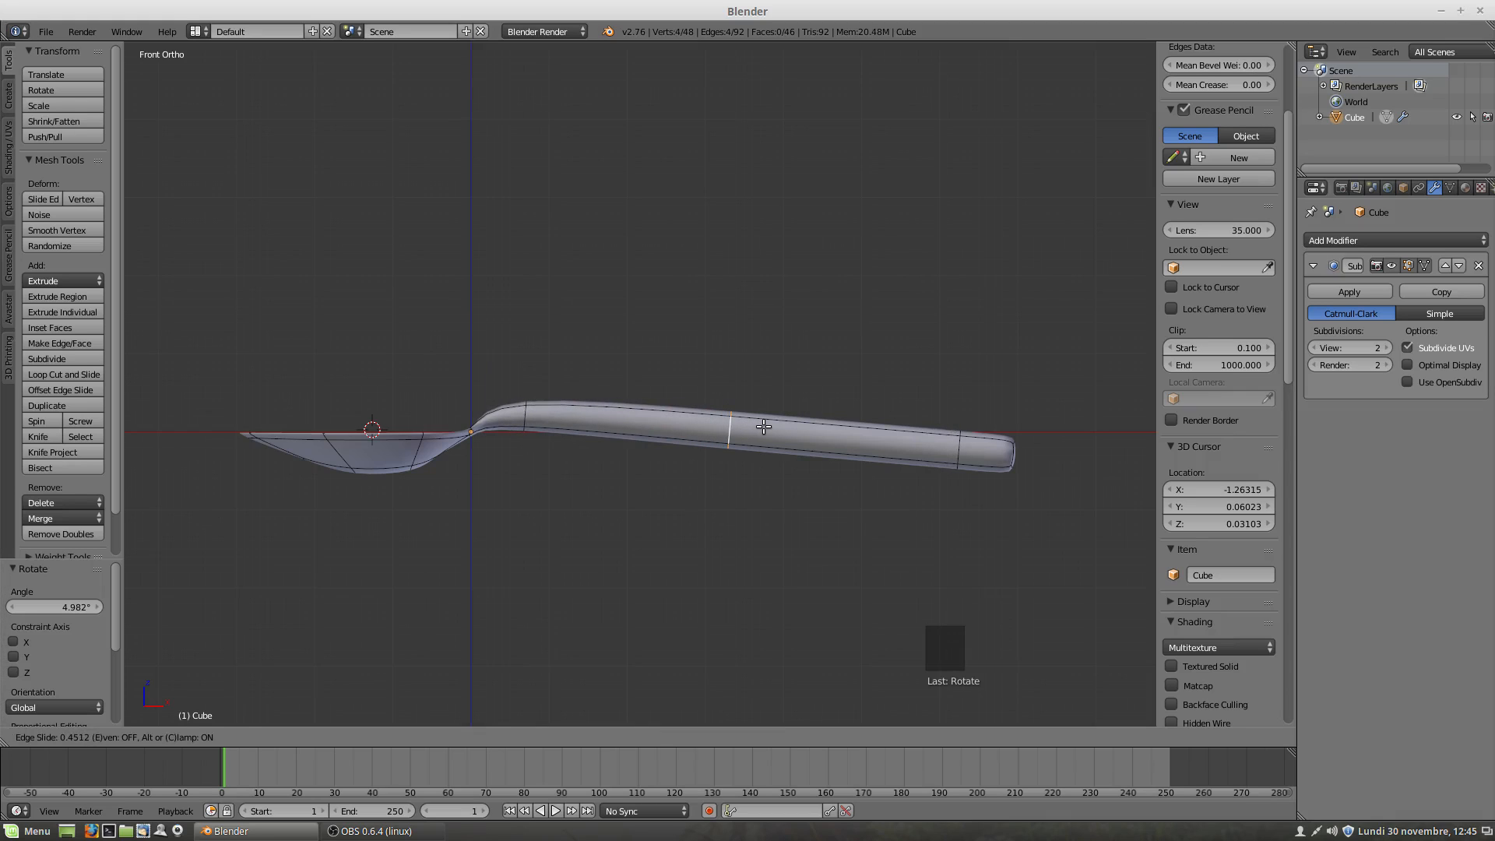
left_click(764, 426)
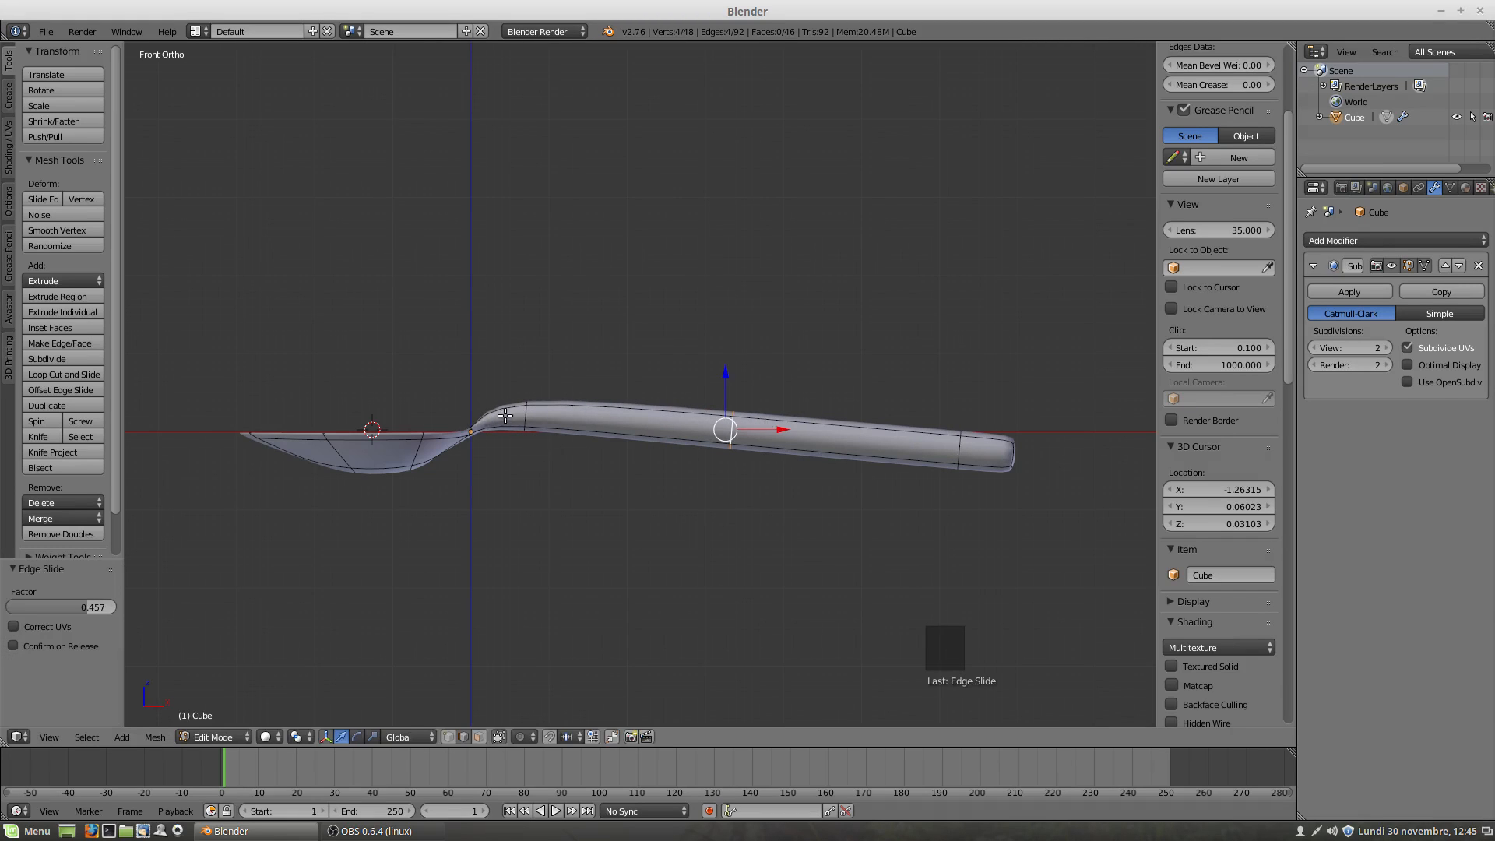
Step: Edge-slide the loop at the handle's bend, near the neck, towards the handle's far end by a factor of about 0.186
right_click(537, 420, "alt")
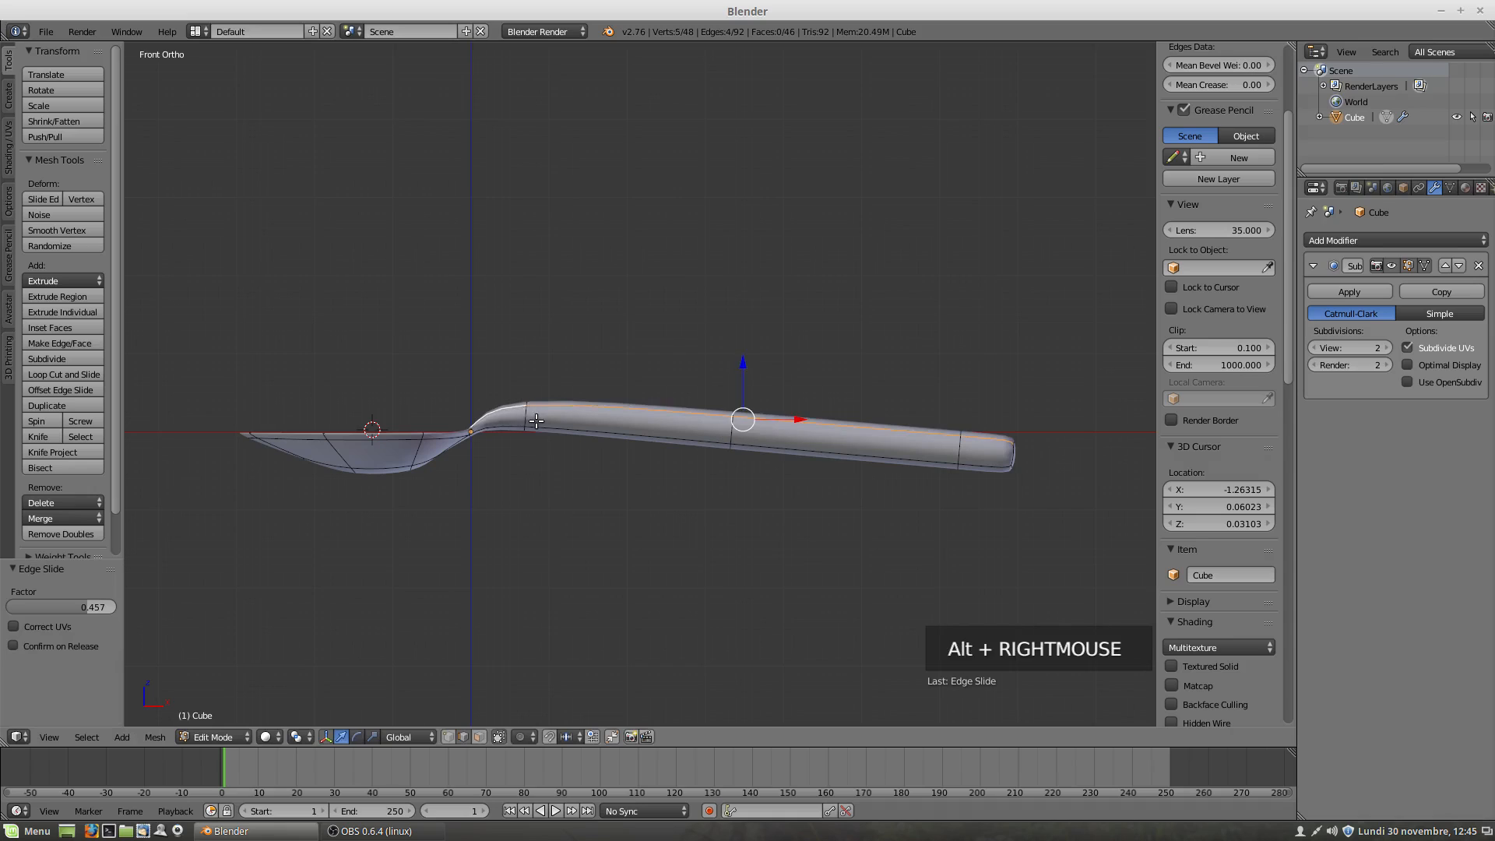
right_click(533, 417, "alt")
key("g")
key("g")
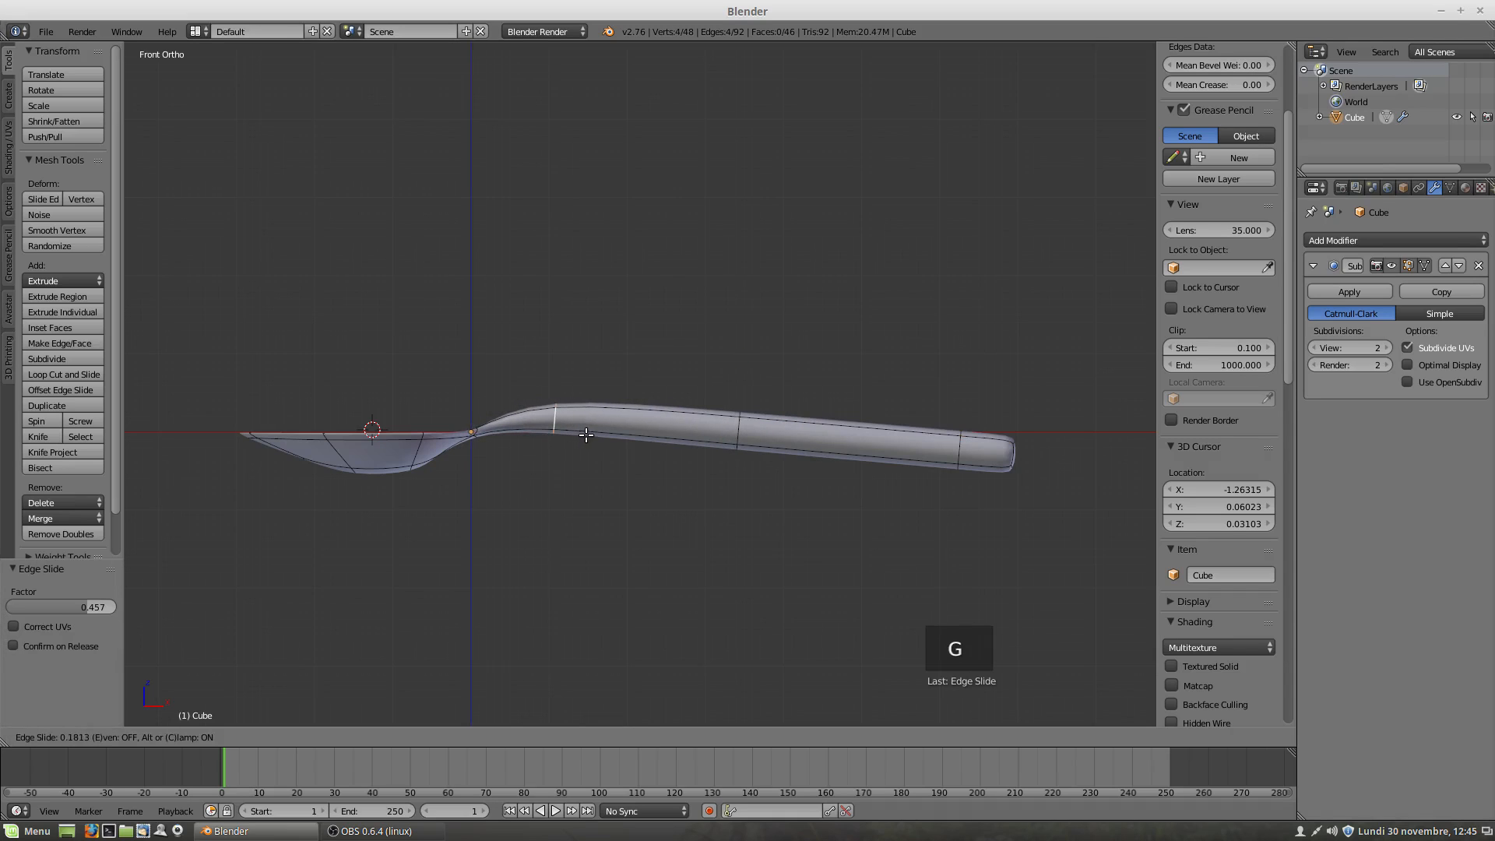
left_click(587, 434)
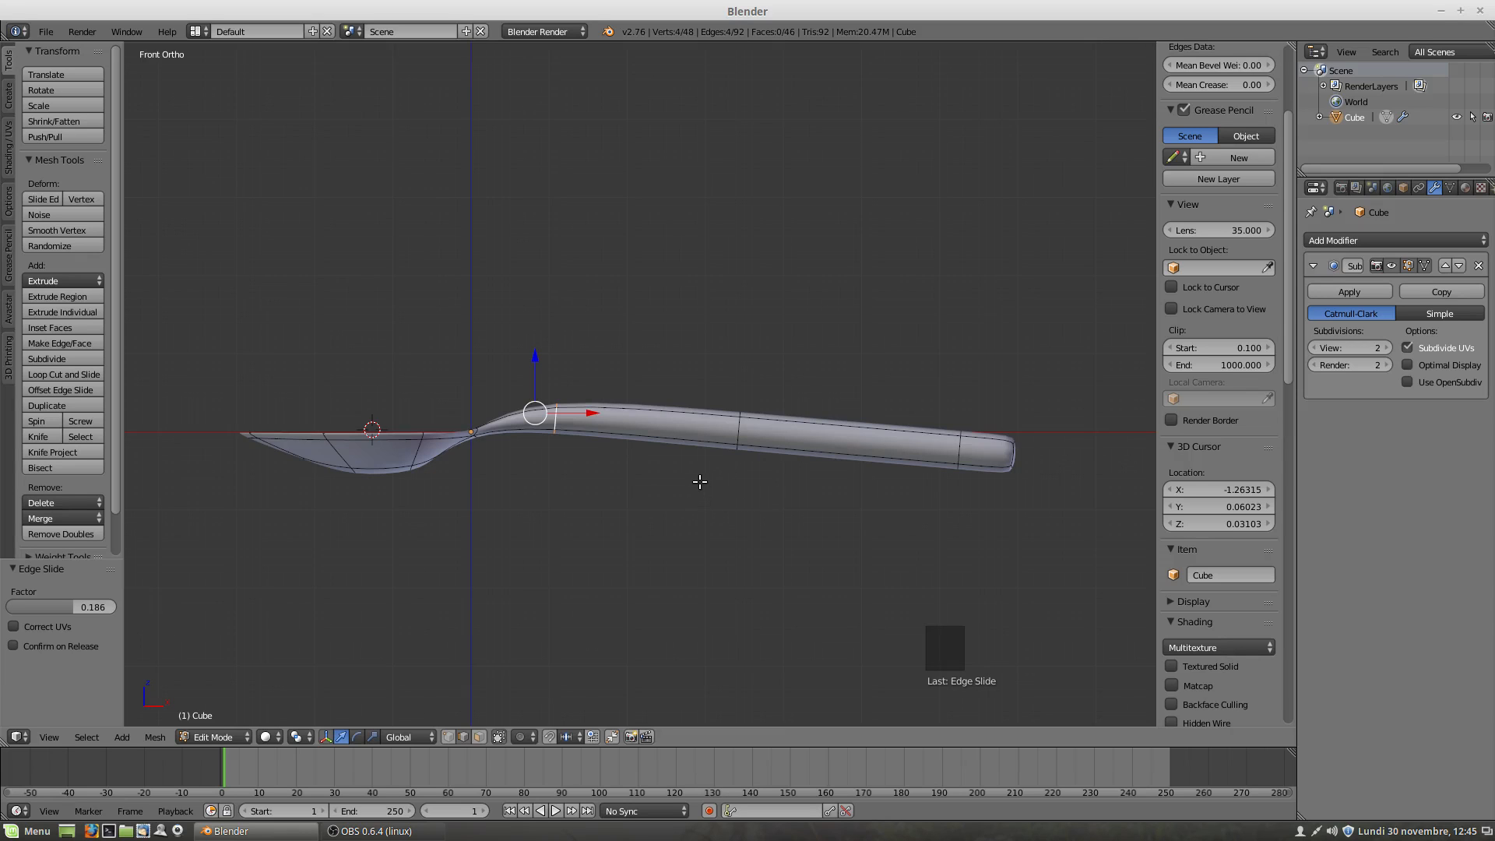
Step: Select the entire spoon mesh and move it up along Z by about 0.548 in the front view
middle_click_drag(675, 491, 694, 641)
middle_click_drag(670, 543, 666, 430)
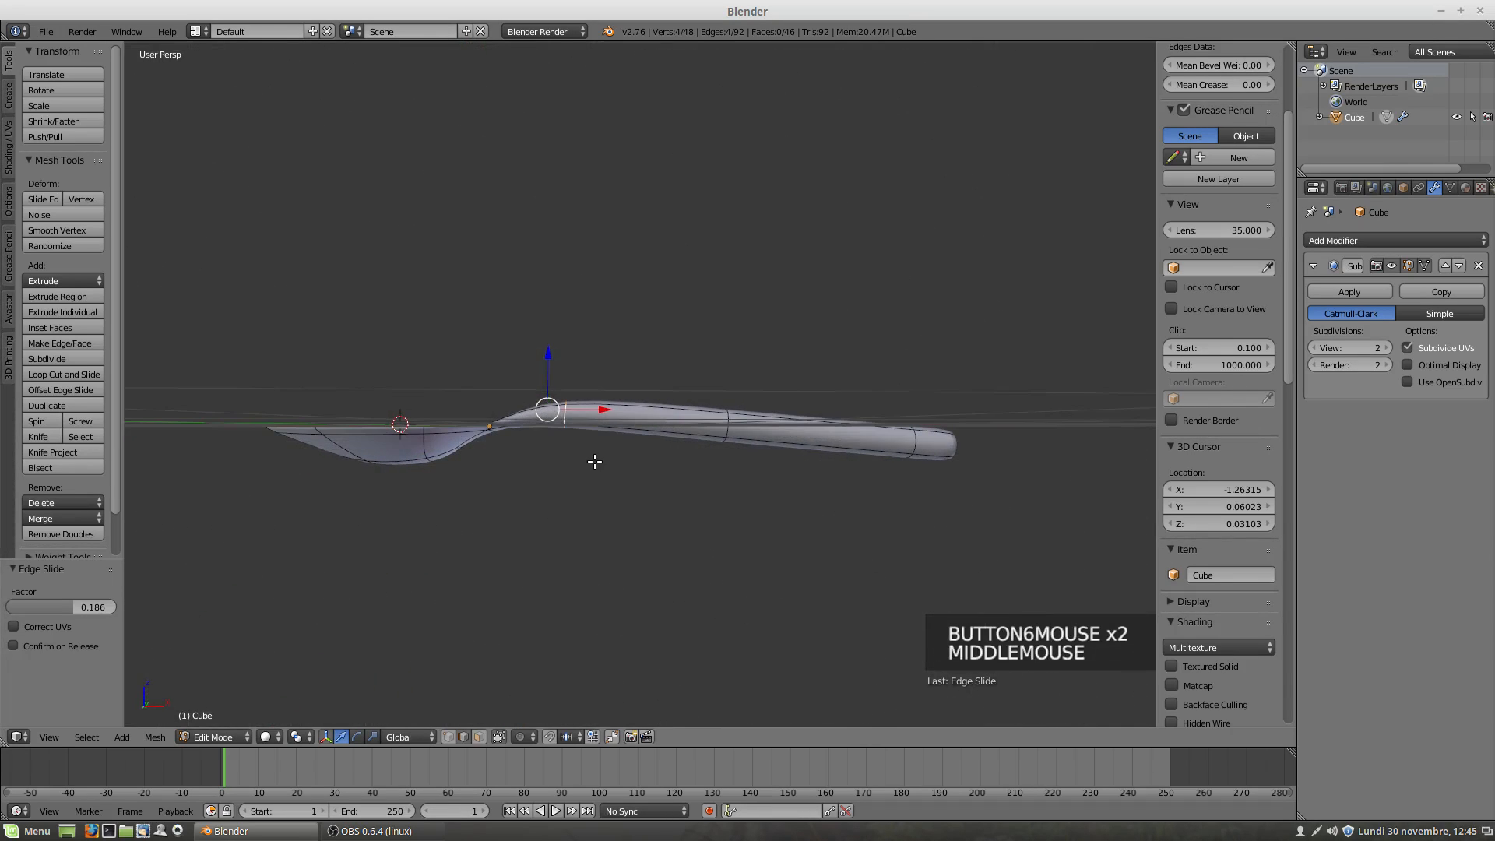
key("KP_1")
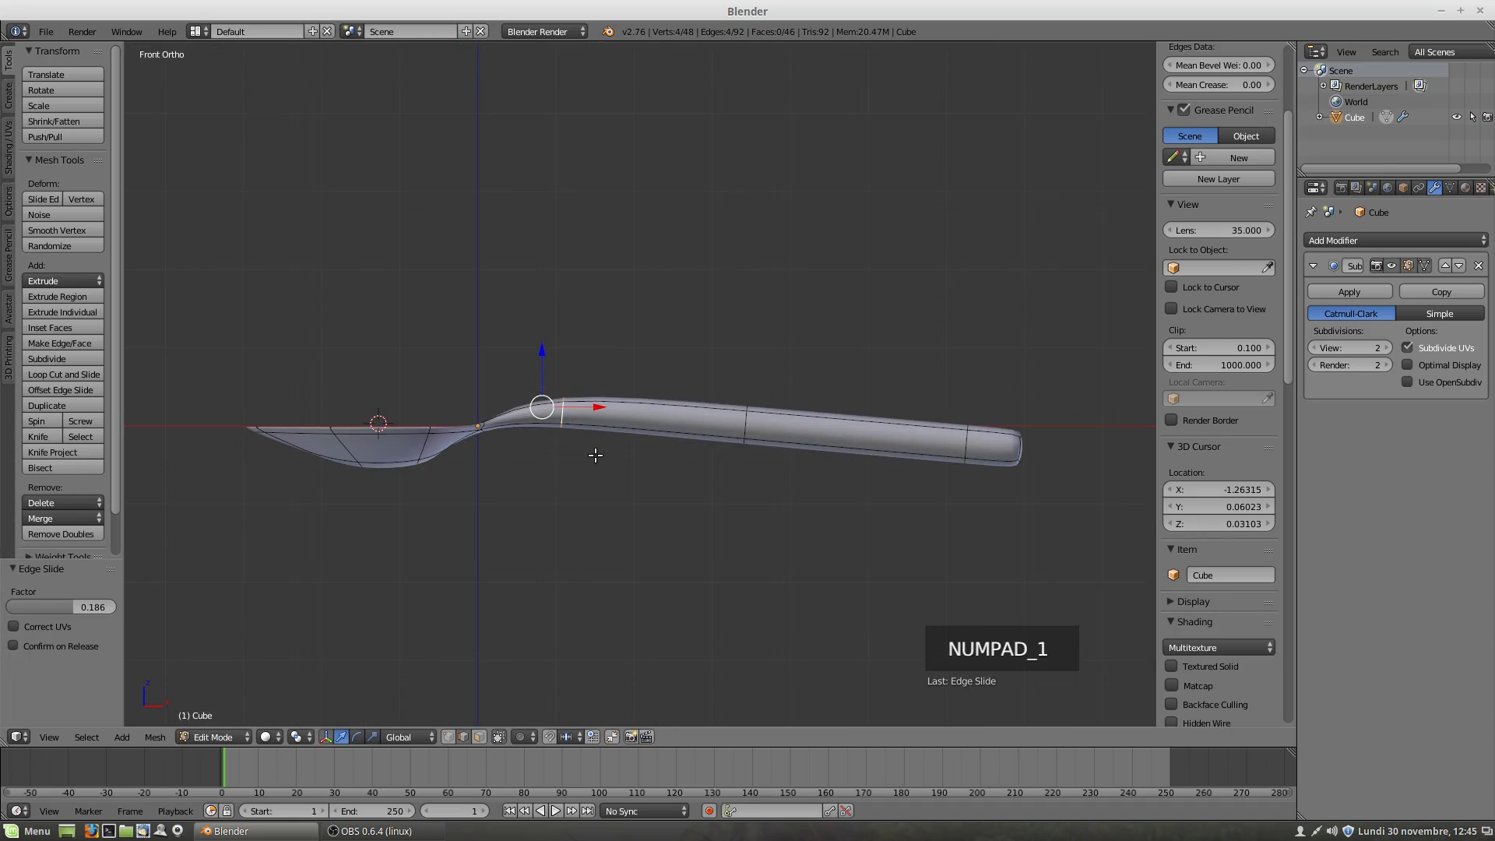
key("a")
key("a")
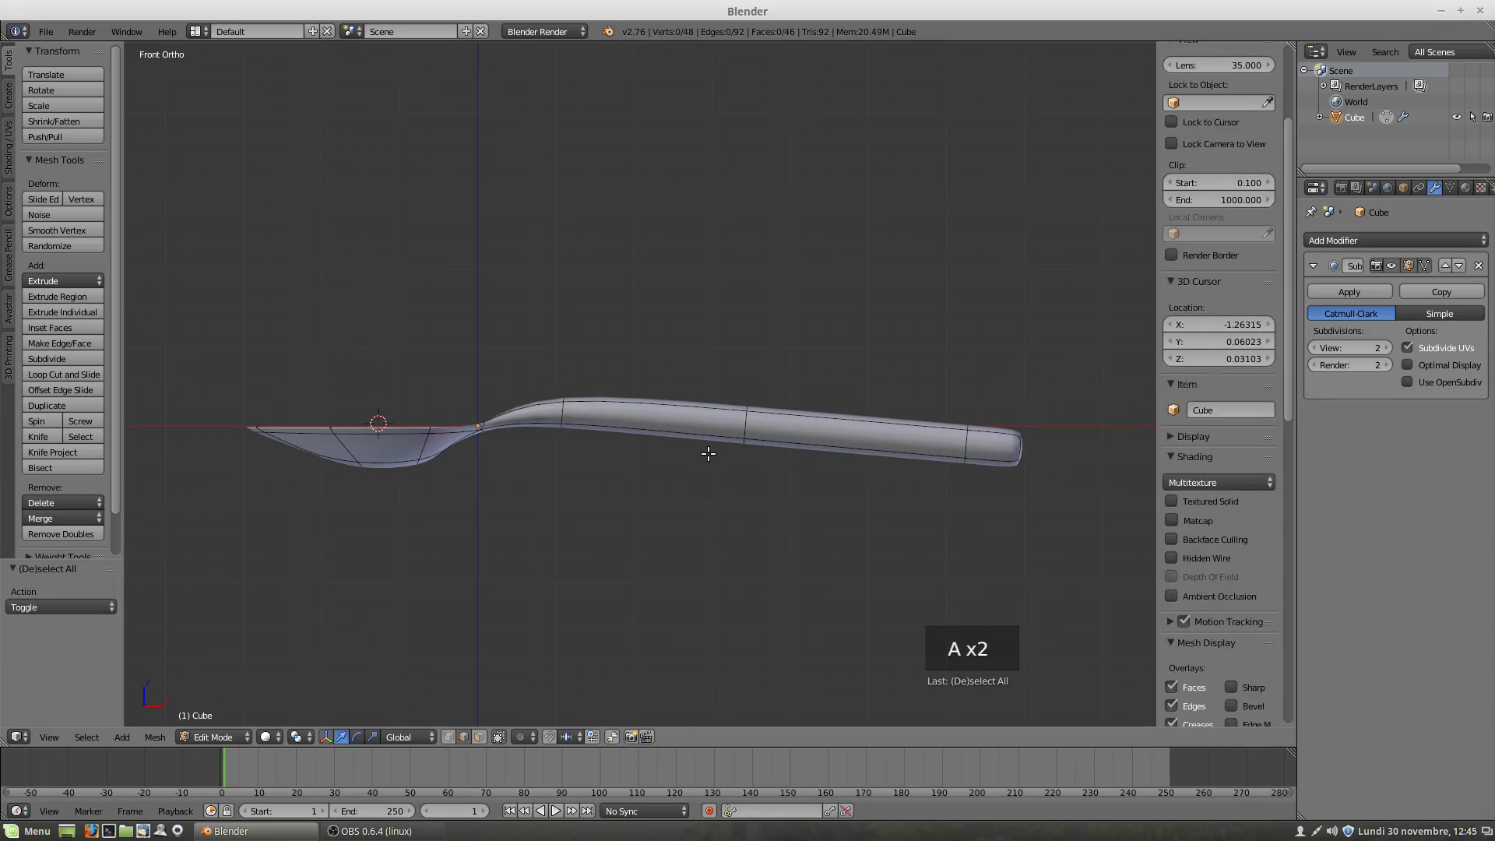
key("a")
left_click_drag(526, 377, 527, 338)
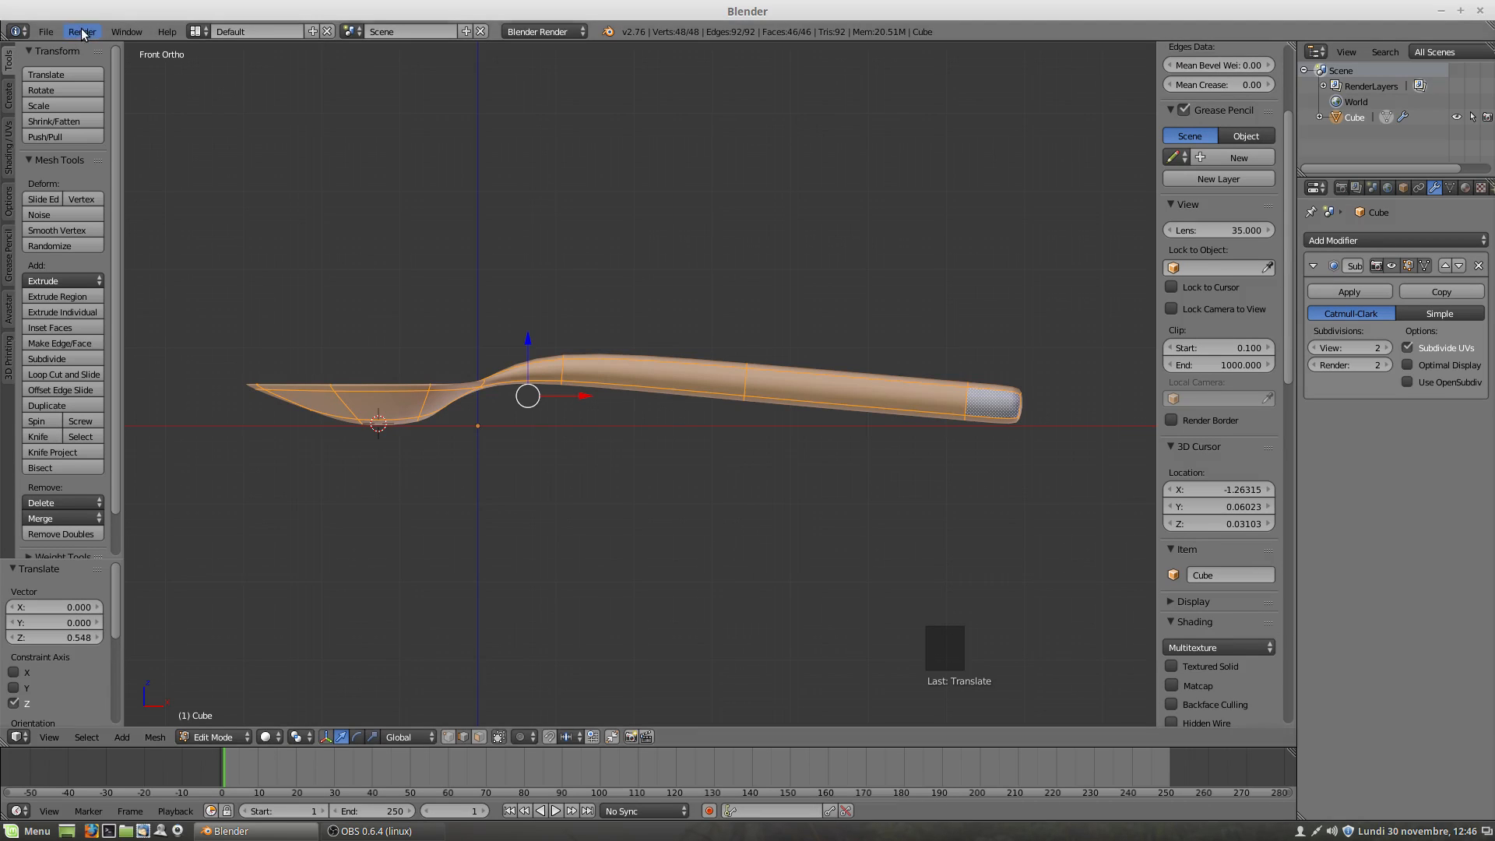
Step: Open the list of file commands
left_click(81, 31)
mouse_move(45, 32)
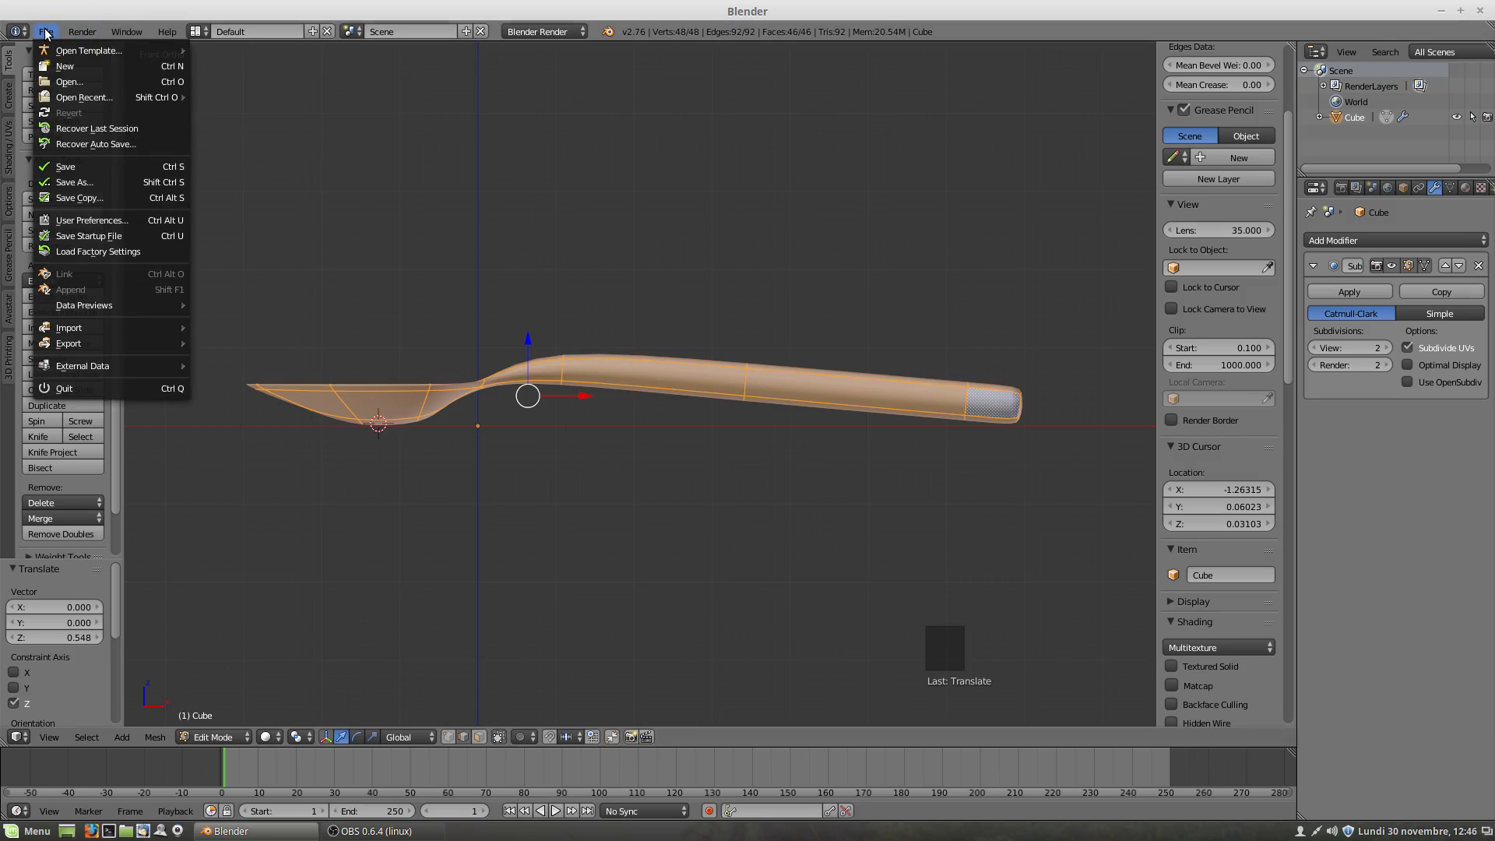